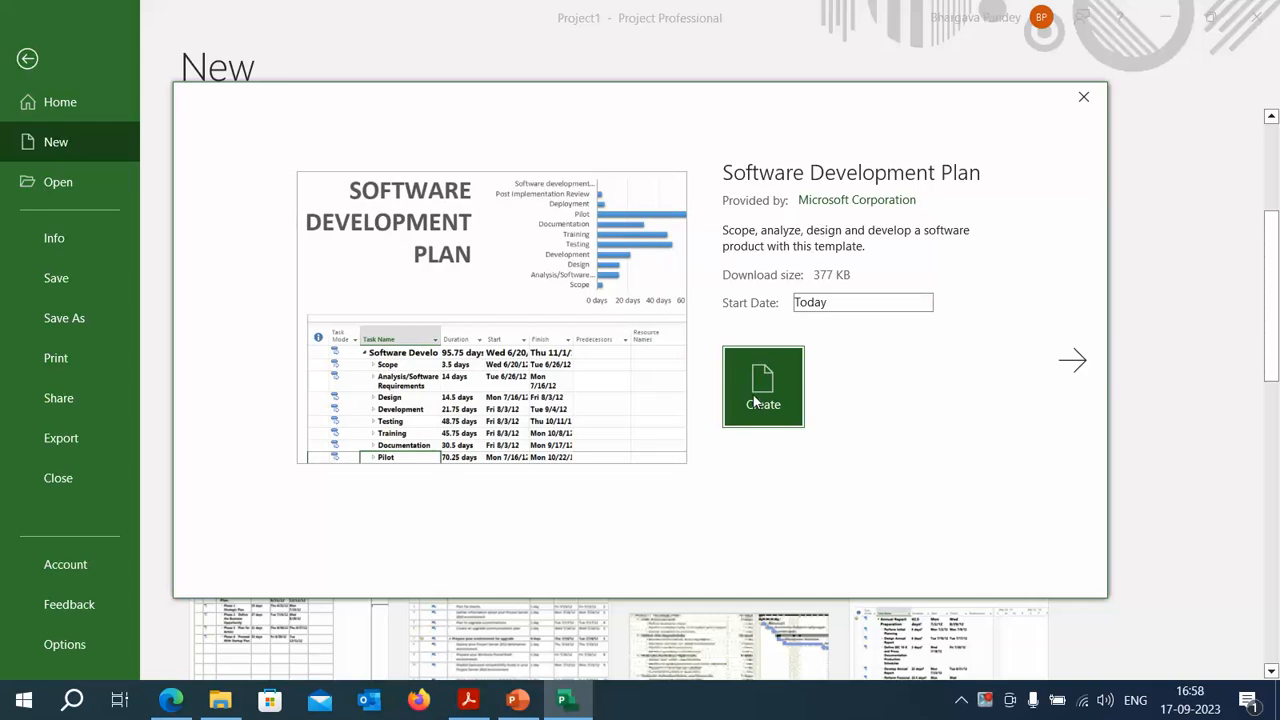
# - Create a project from the Software Development Plan template and enlarge its Gantt chart pane
pyautogui.click(764, 402)
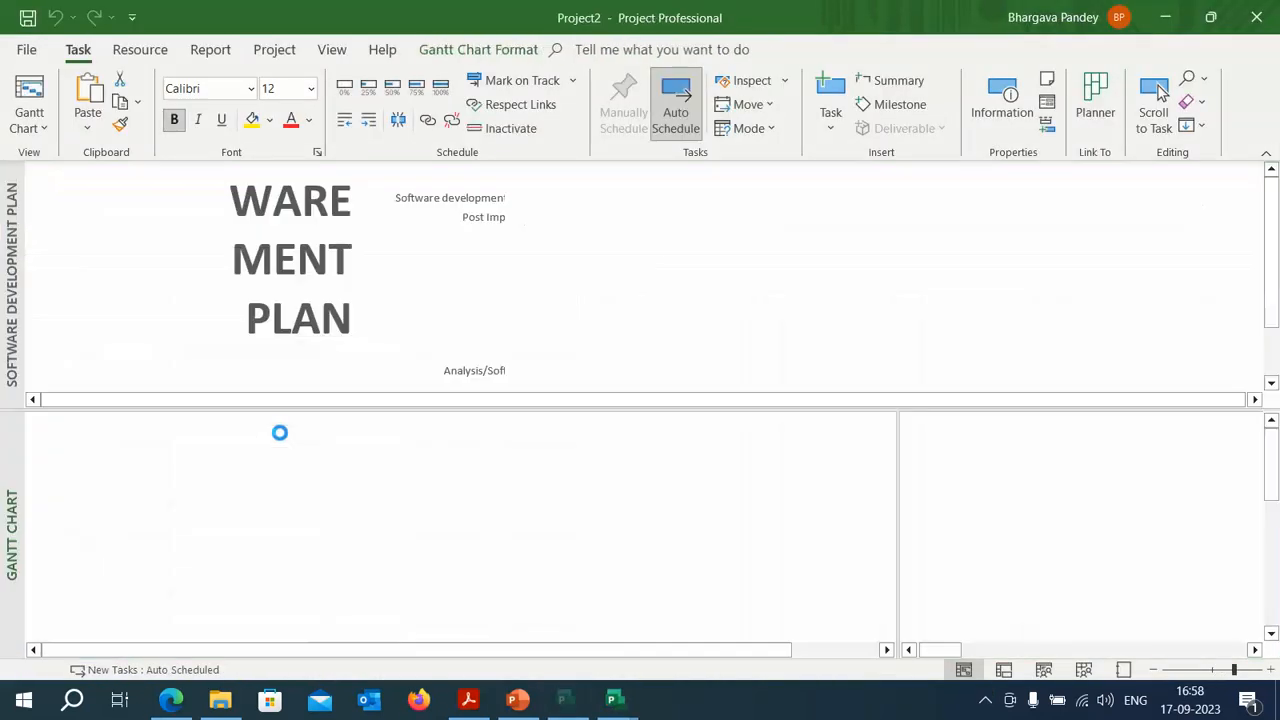
pyautogui.scroll(-3, 662, 562)
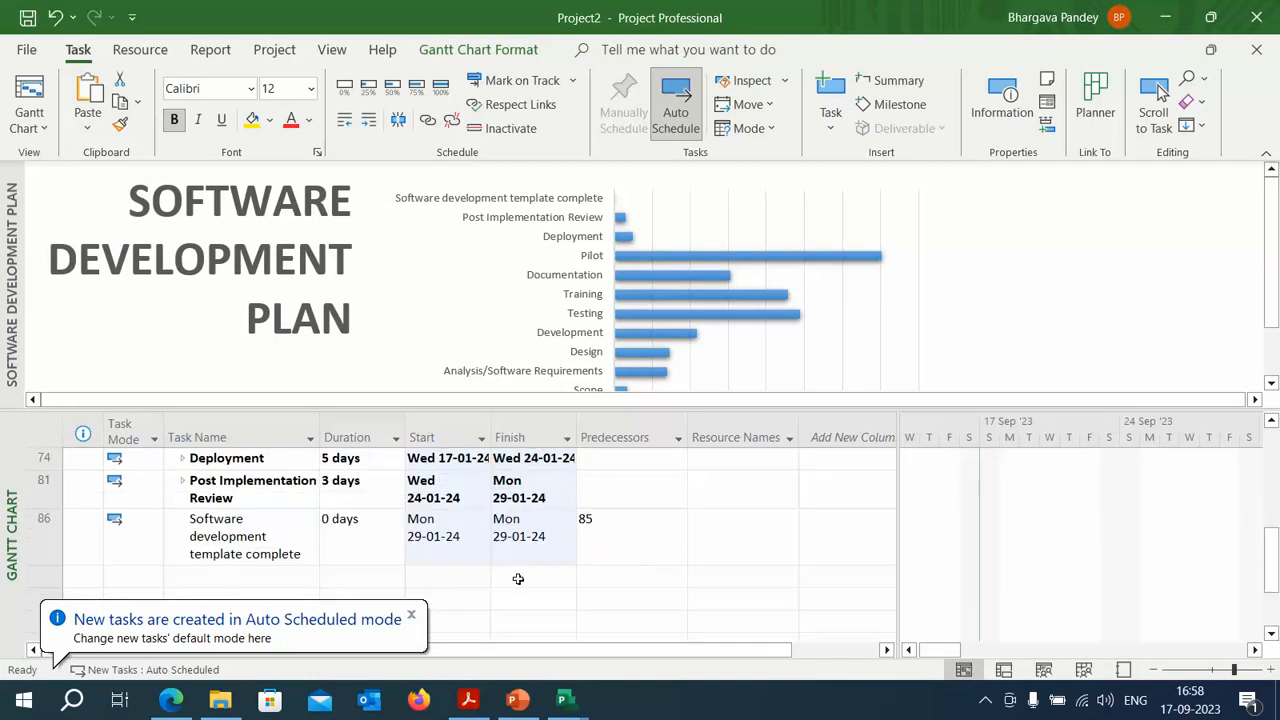
pyautogui.scroll(3, 200, 557)
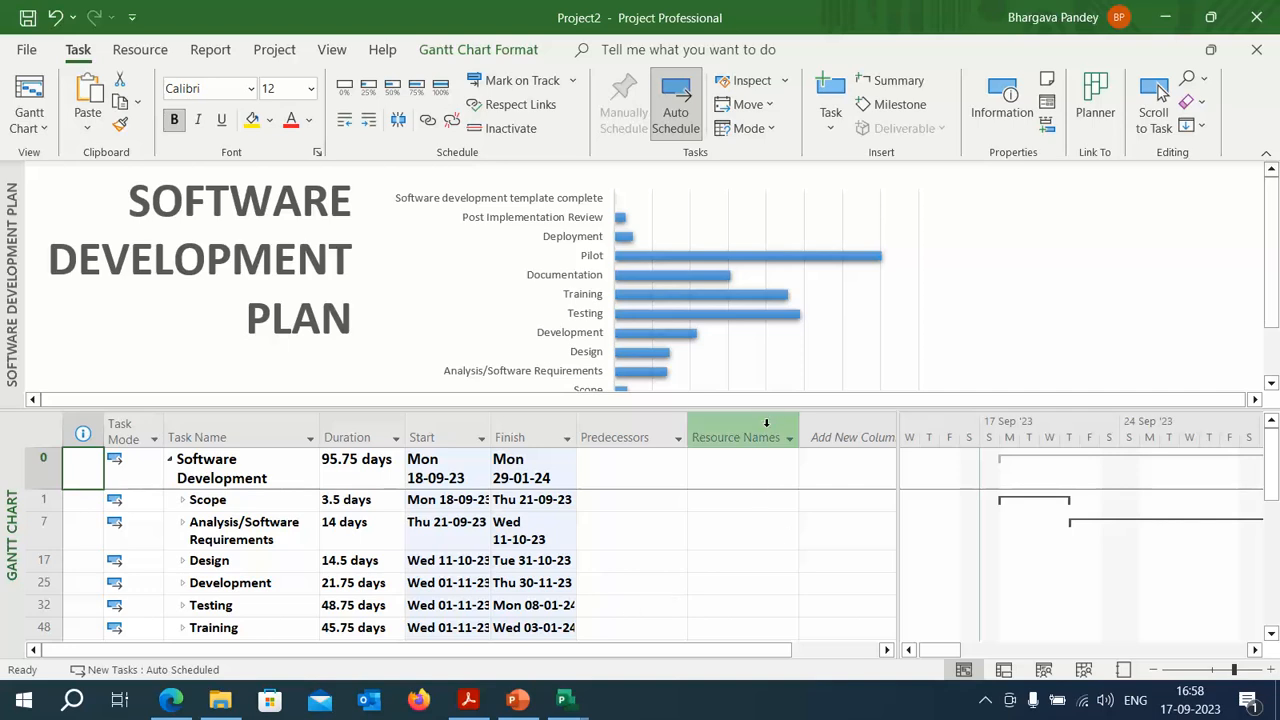
pyautogui.moveTo(772, 410); pyautogui.dragTo(763, 317)
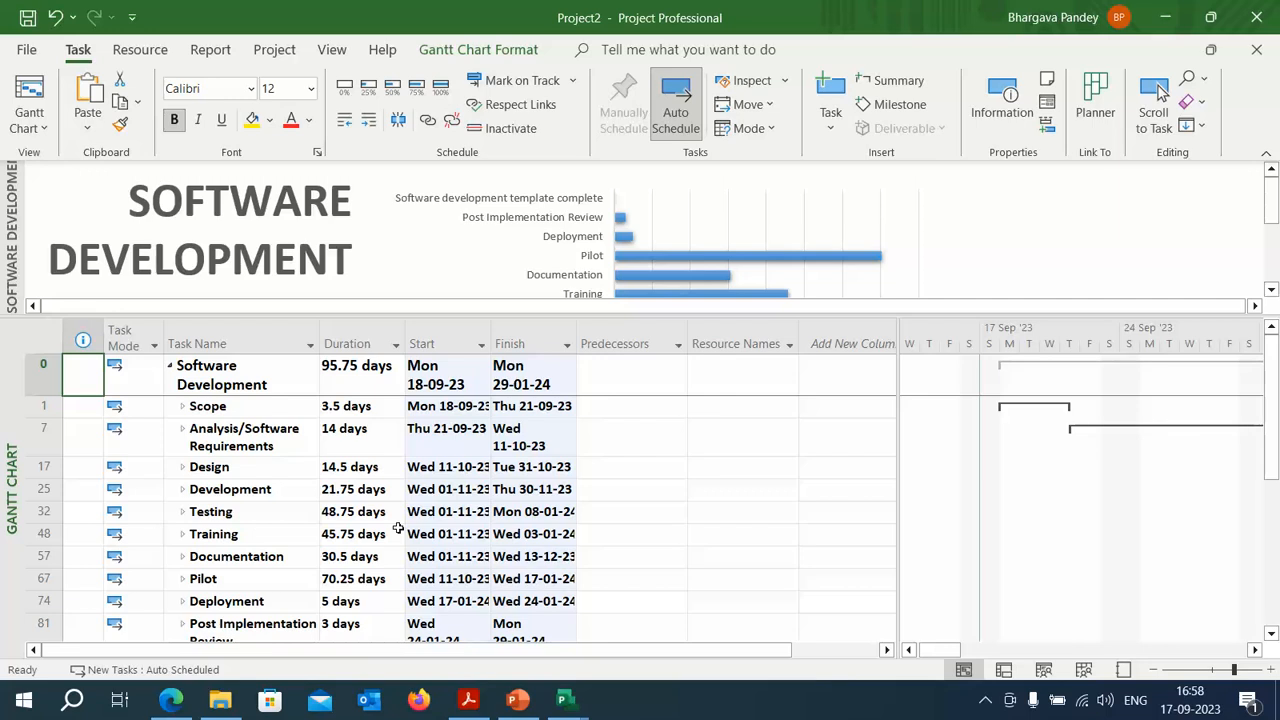
# - Fit the Finish and Start columns of the task table to the width of their dates
pyautogui.doubleClick(576, 340)
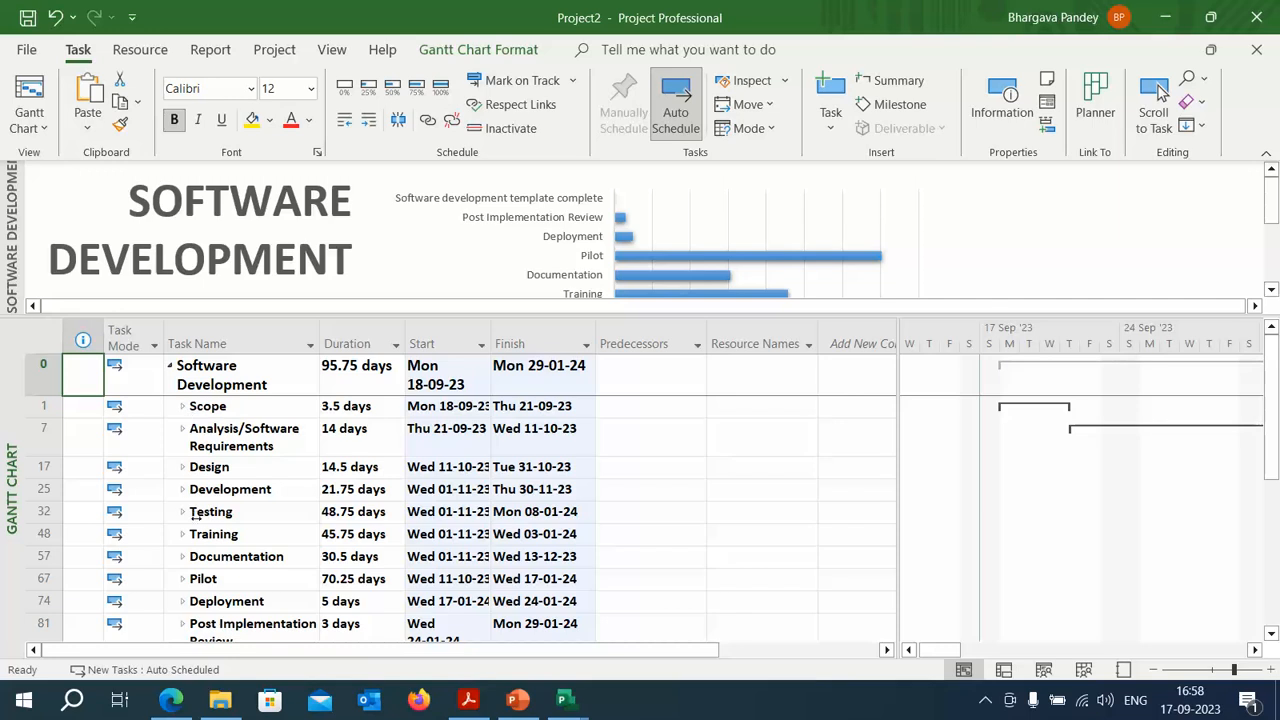
pyautogui.scroll(-1, 299, 584)
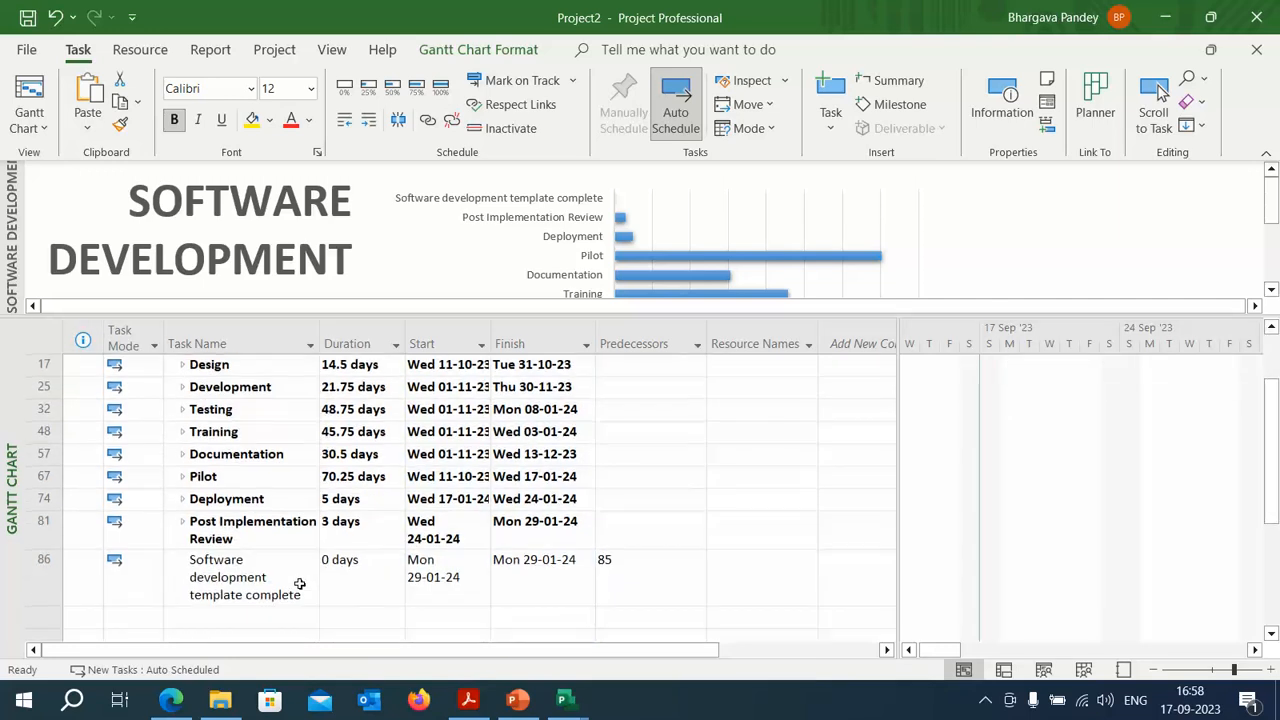
pyautogui.scroll(2, 207, 577)
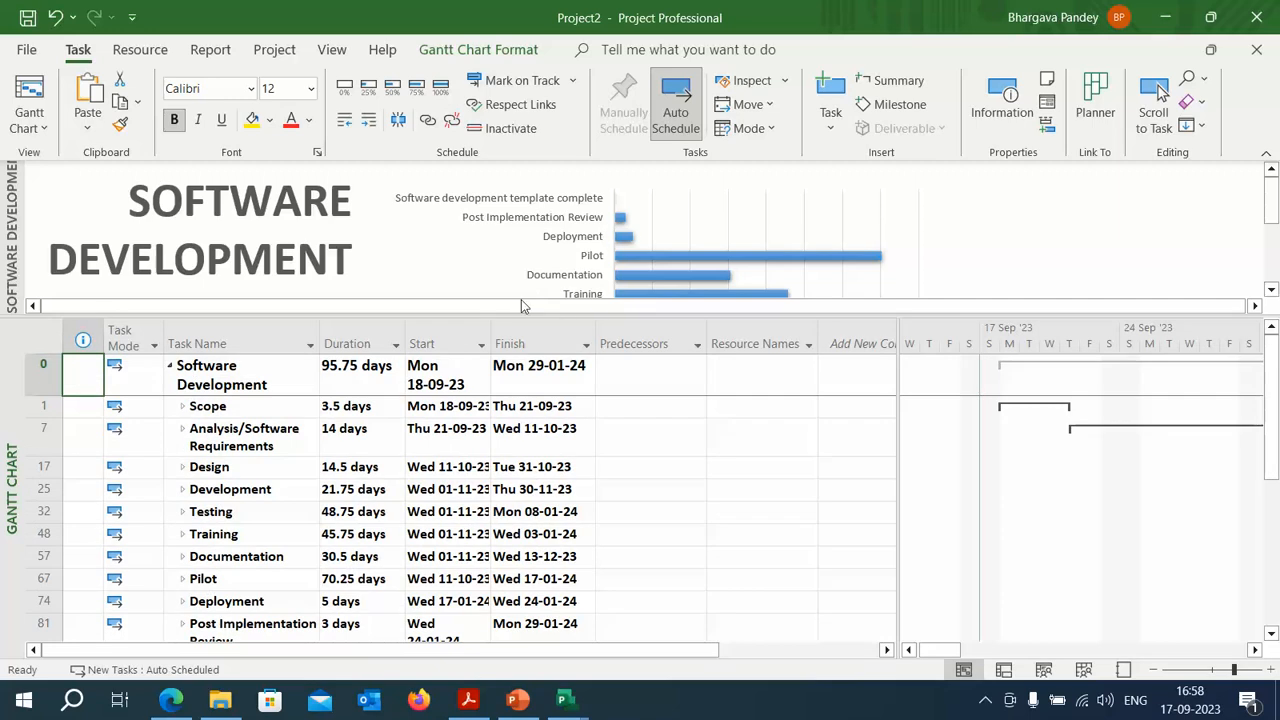
pyautogui.doubleClick(493, 336)
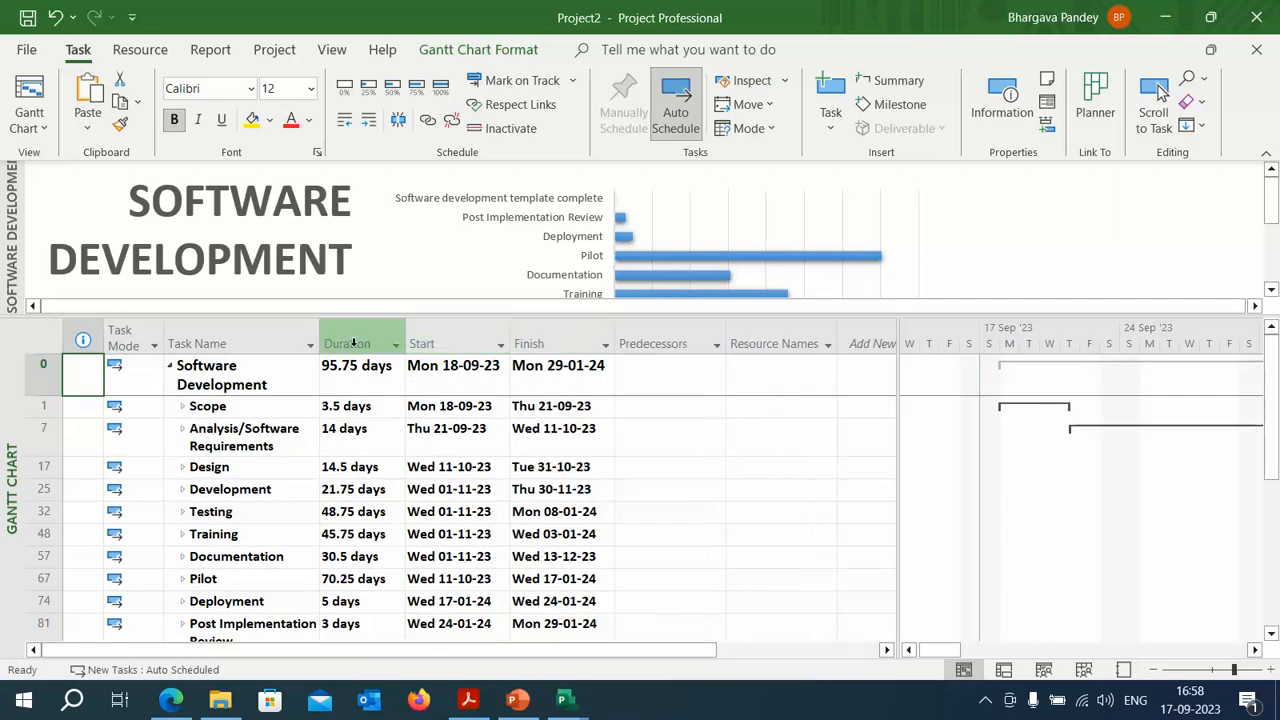
# - Expand the Scope phase to view its subtasks, fit the Task Name column to its contents, and collapse the phase again
pyautogui.click(183, 407)
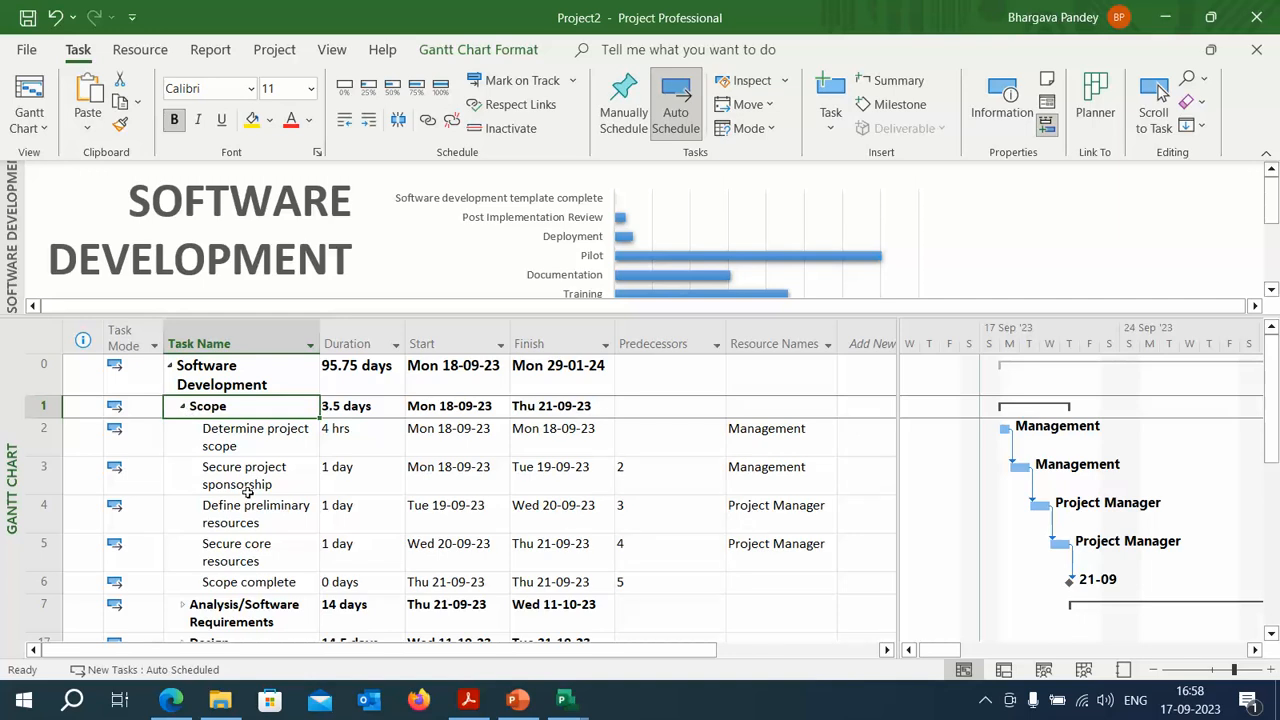
pyautogui.doubleClick(318, 336)
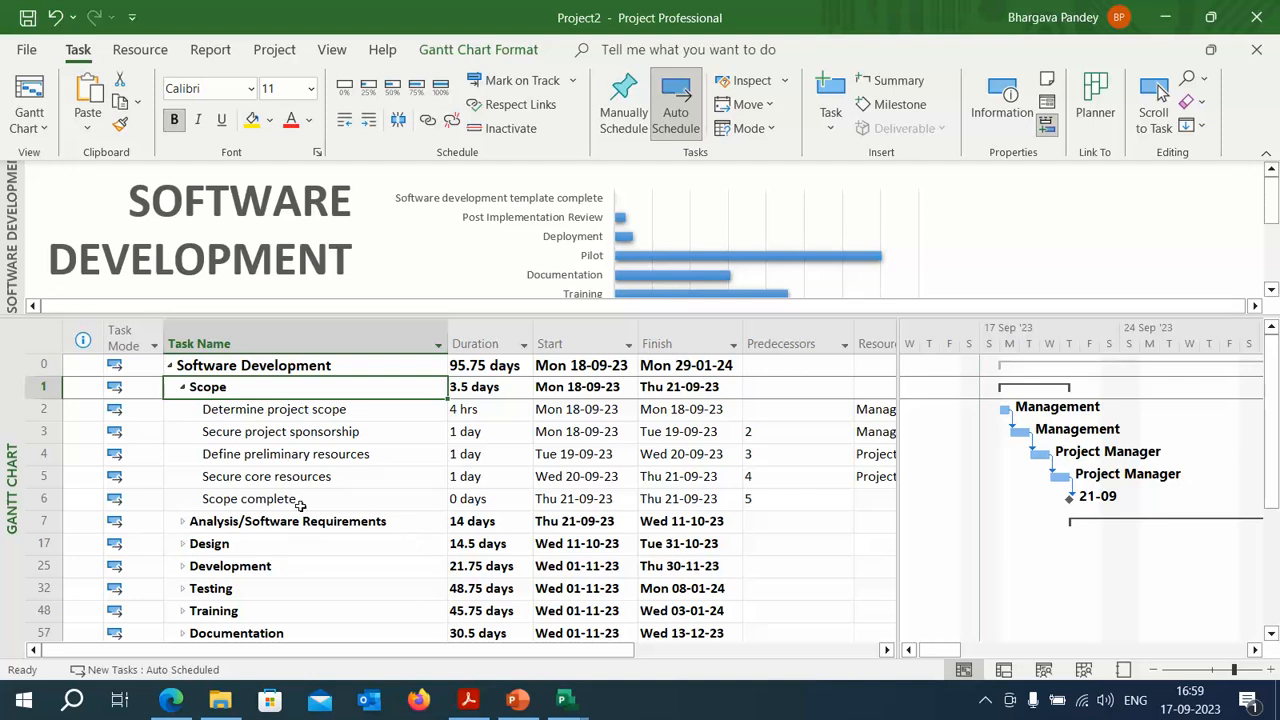
pyautogui.click(183, 388)
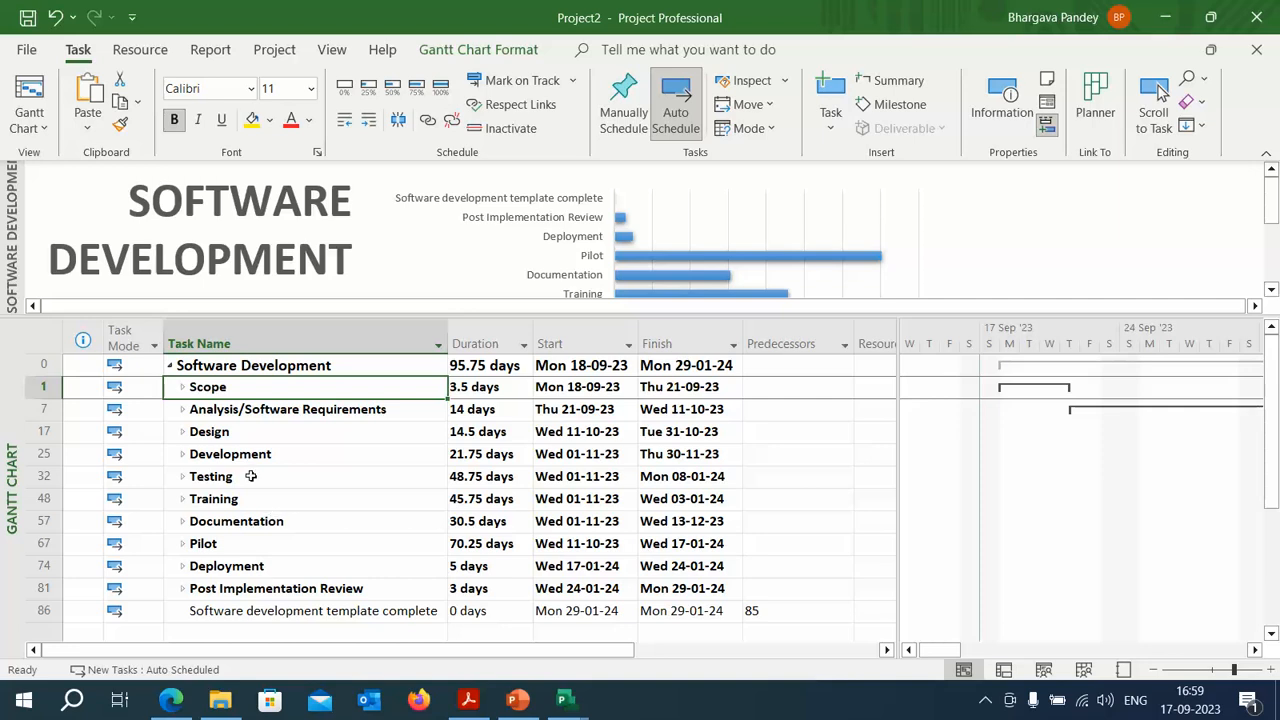
# - Create another project from the Simple project plan template, keeping Today as the start date, and look through its task list
pyautogui.click(26, 49)
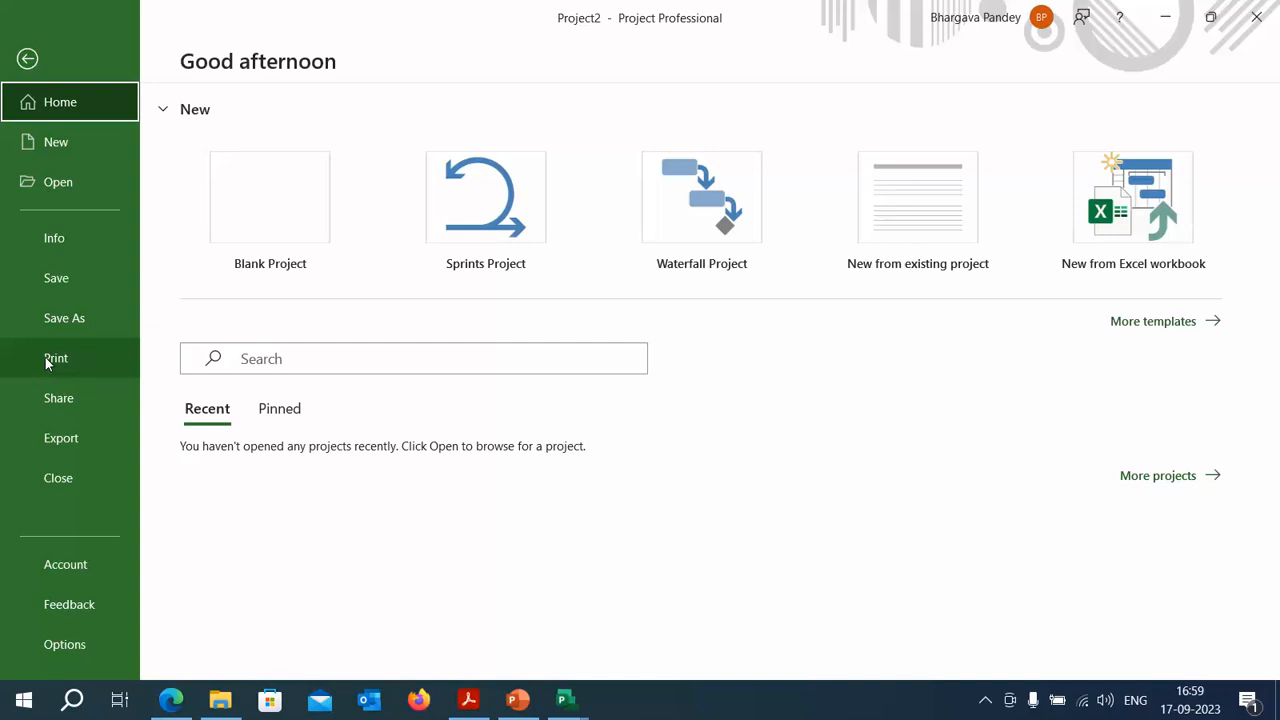
pyautogui.click(54, 150)
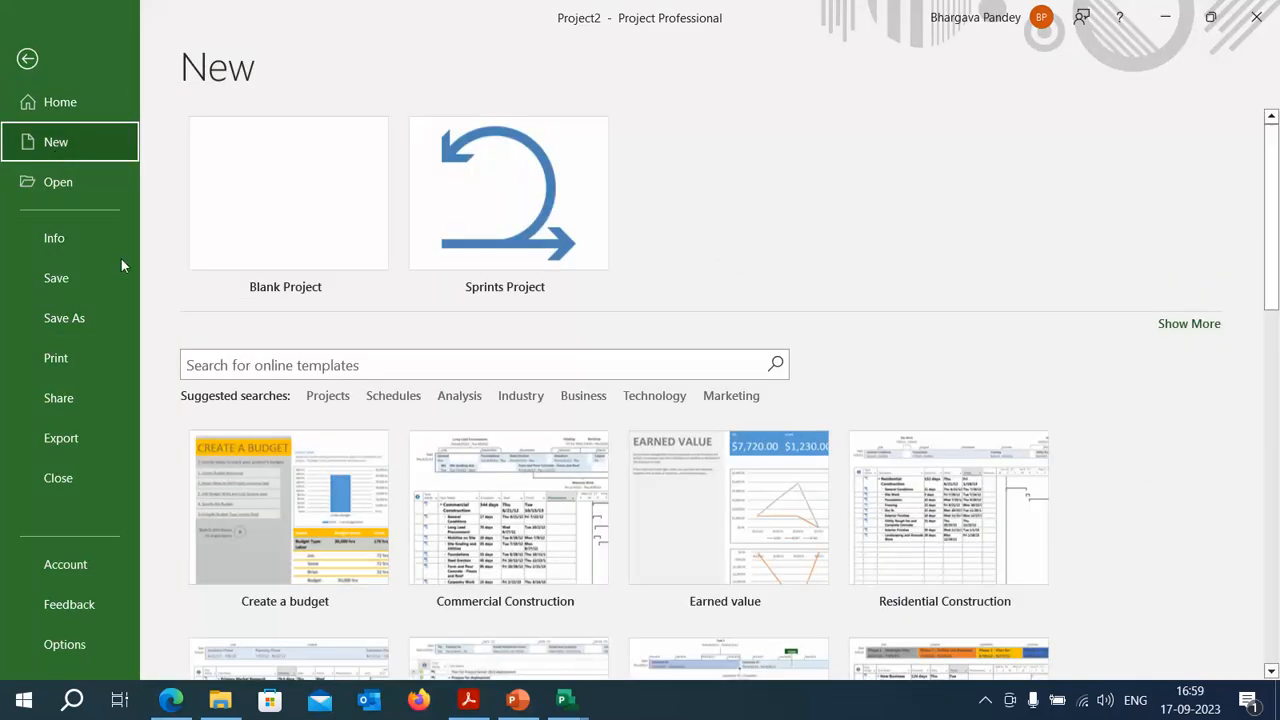
pyautogui.scroll(-6, 985, 544)
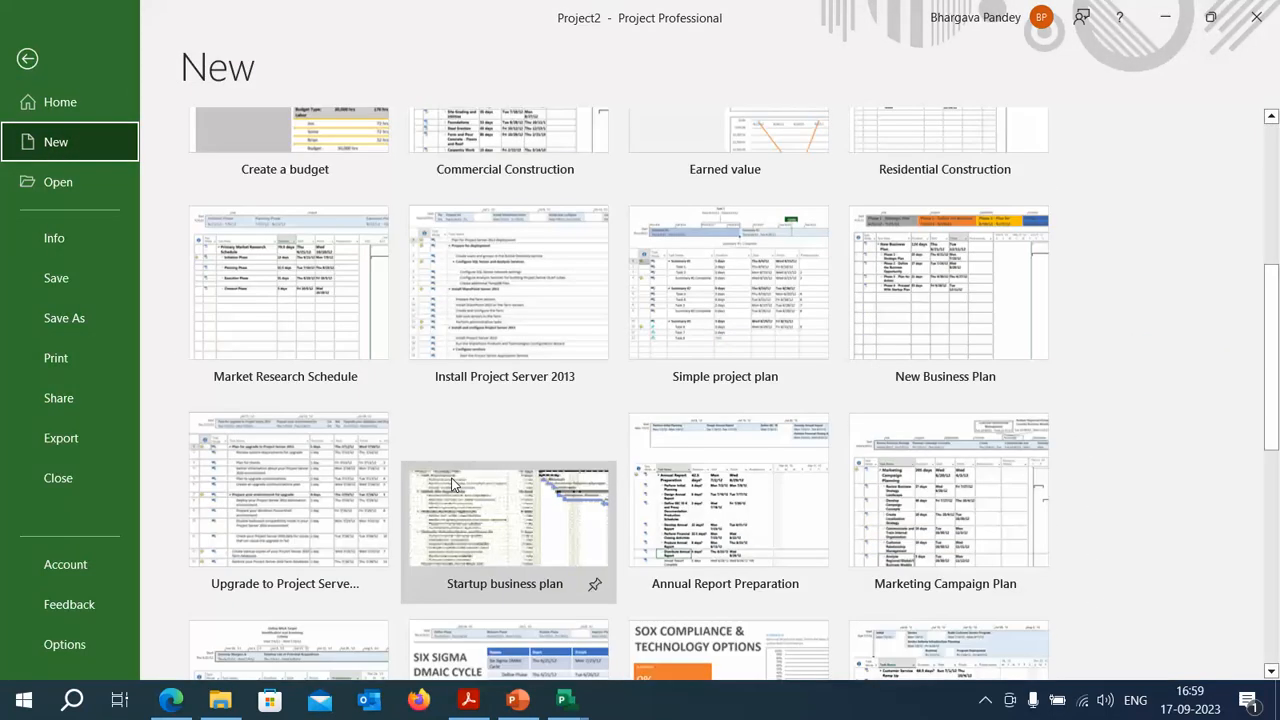
pyautogui.scroll(5, 455, 483)
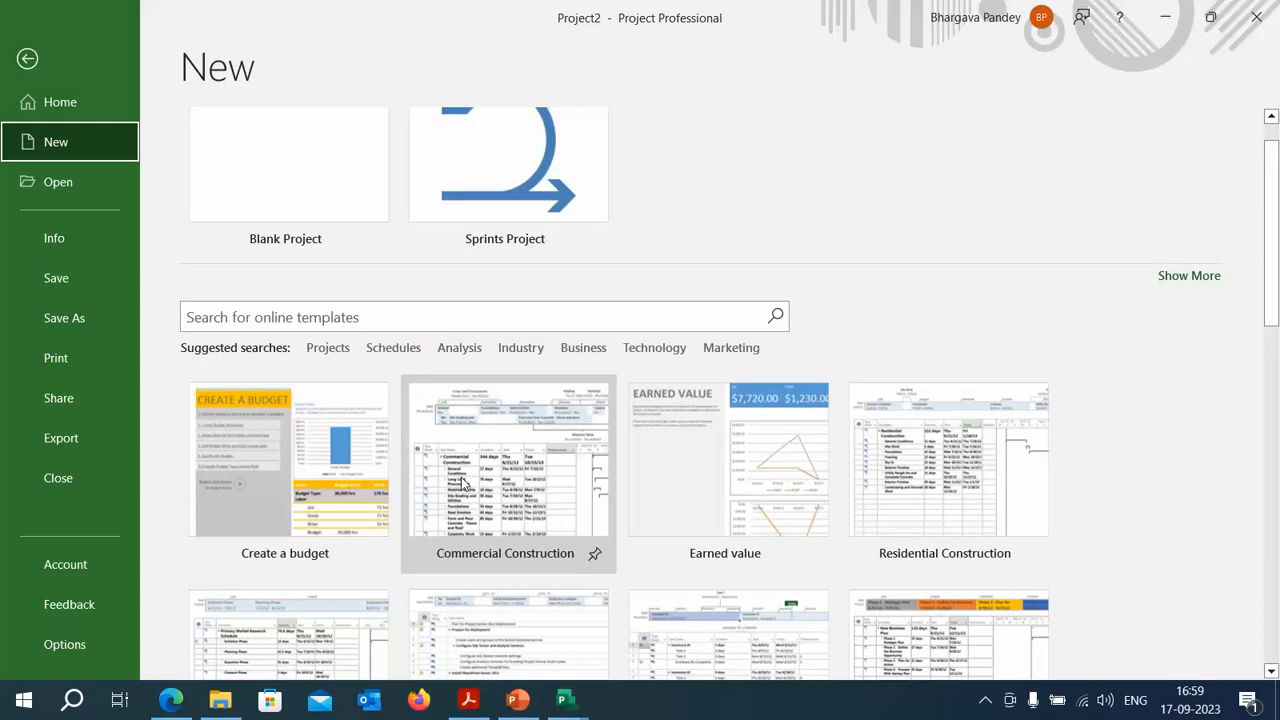
pyautogui.scroll(-1, 461, 482)
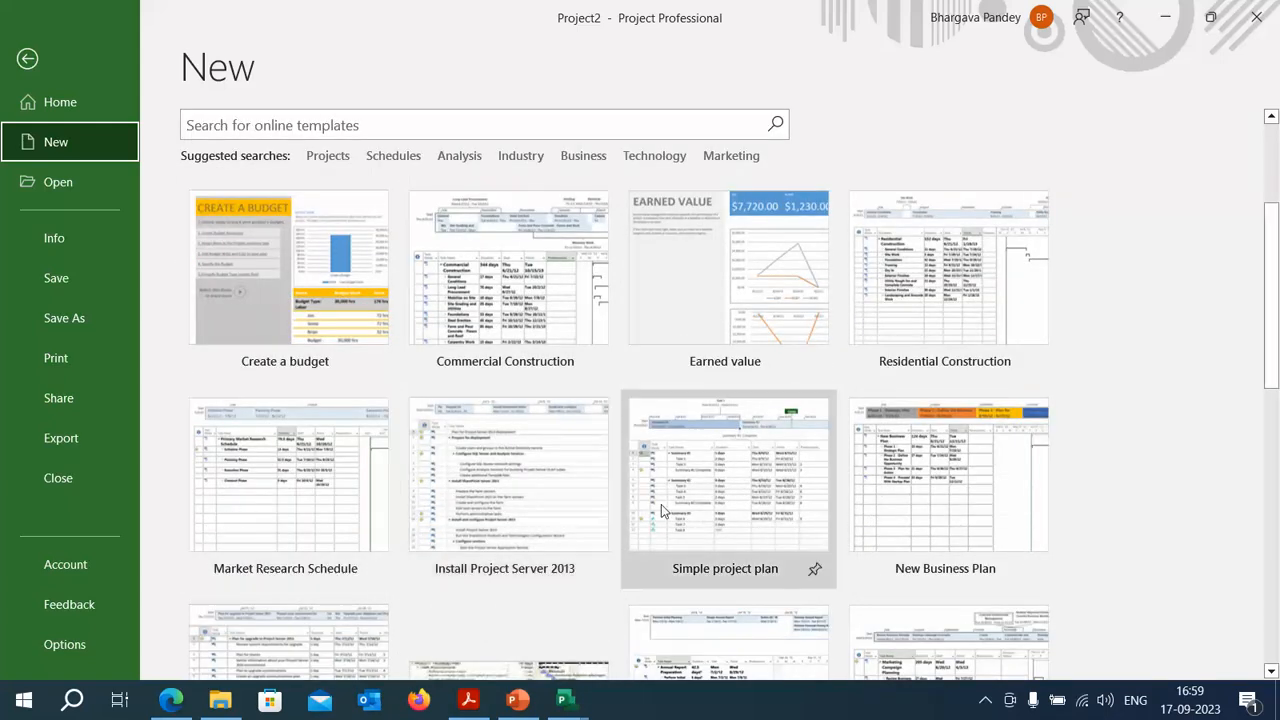
pyautogui.click(715, 510)
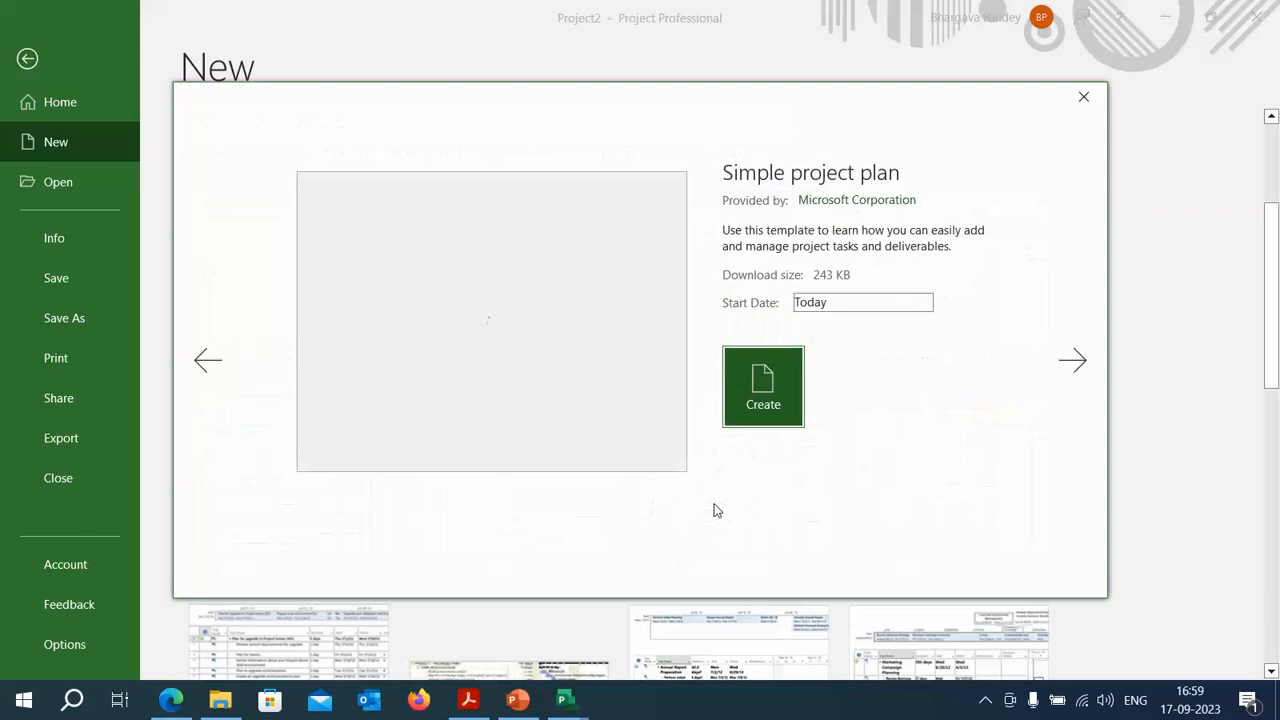
pyautogui.click(765, 408)
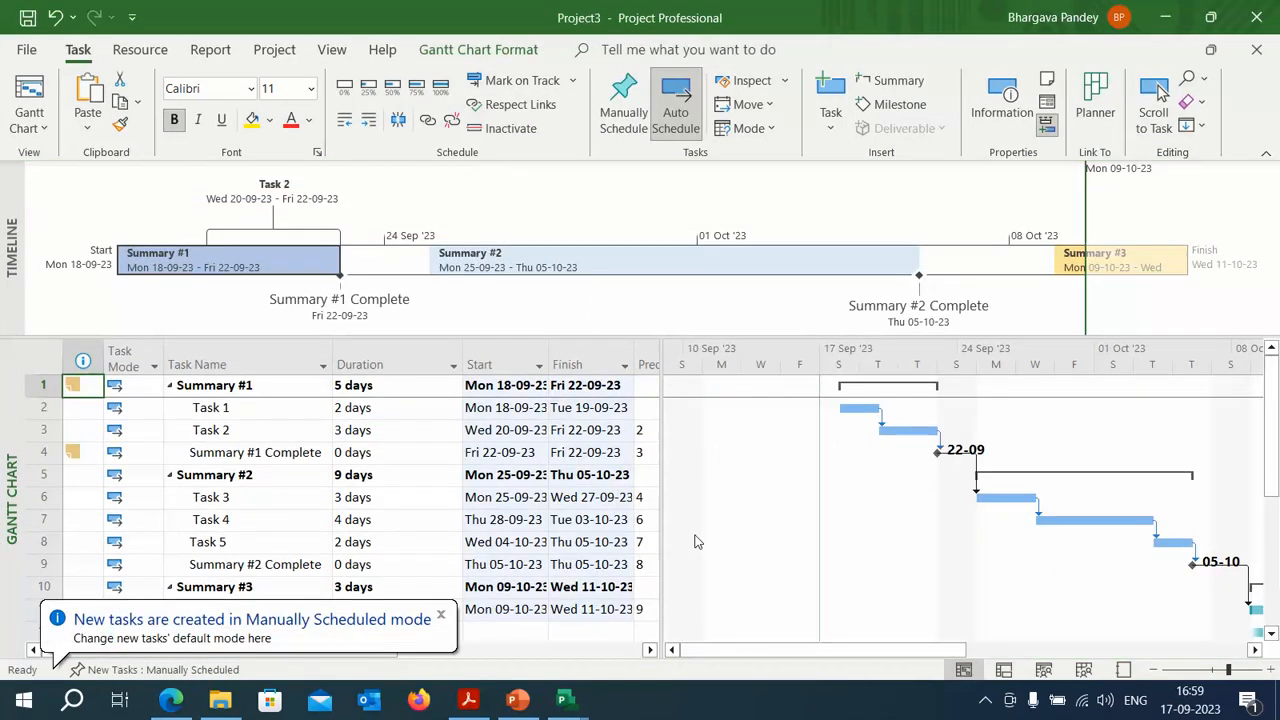
pyautogui.scroll(-6, 810, 545)
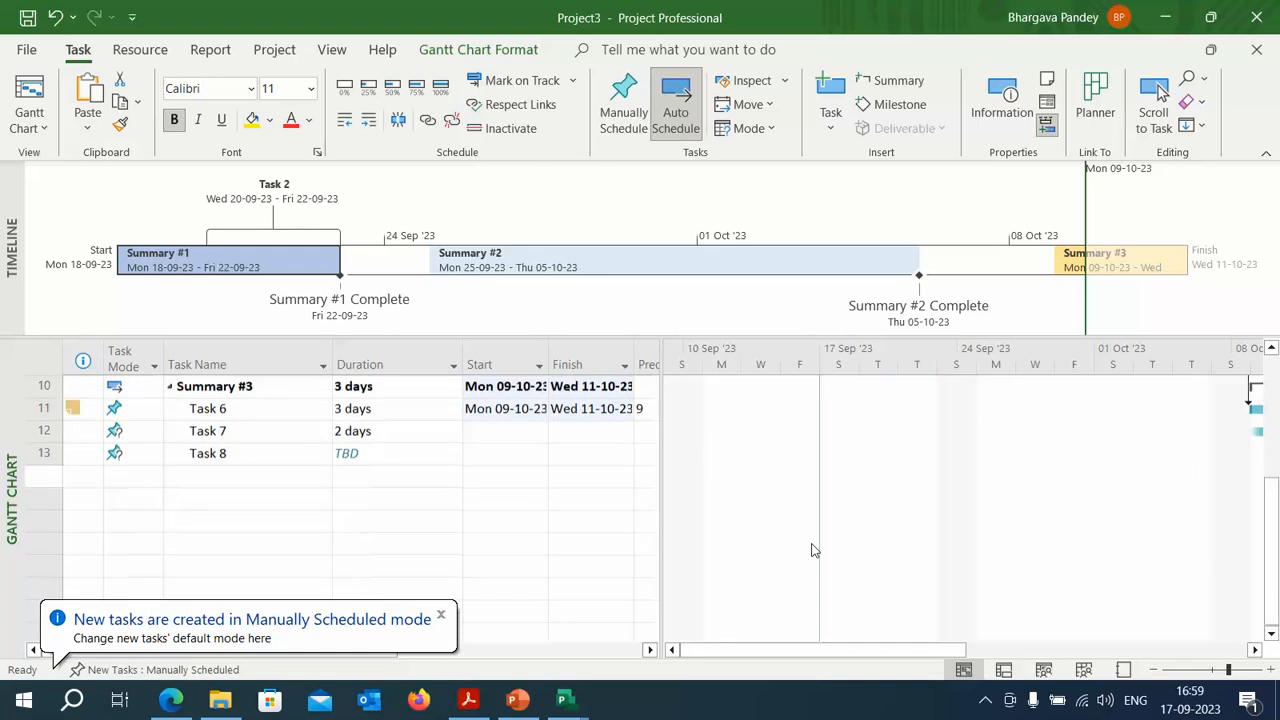
pyautogui.scroll(6, 812, 550)
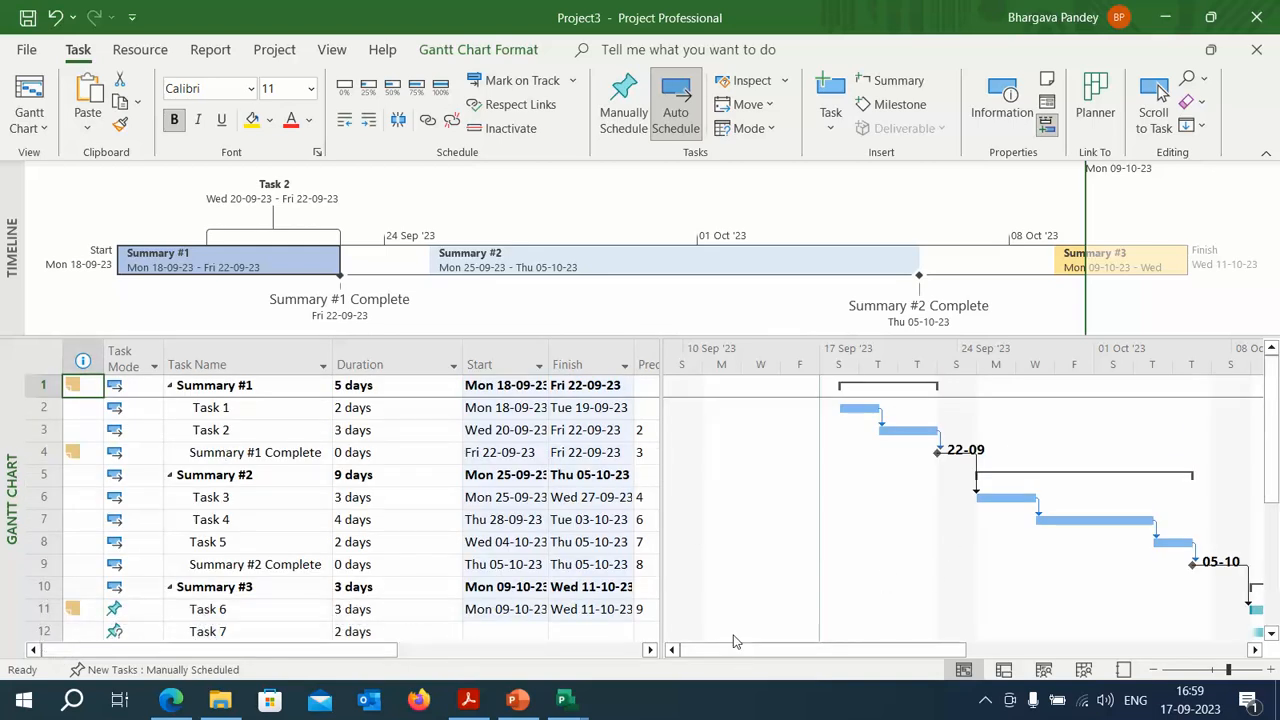
# - Copy all task names from Summary #1 through Task 8
pyautogui.moveTo(748, 649)
pyautogui.mouseDown()
pyautogui.moveTo(928, 653)
pyautogui.moveTo(710, 657)
pyautogui.mouseUp()
pyautogui.moveTo(213, 388); pyautogui.dragTo(236, 527)
pyautogui.hotkey('ctrl', 'c')
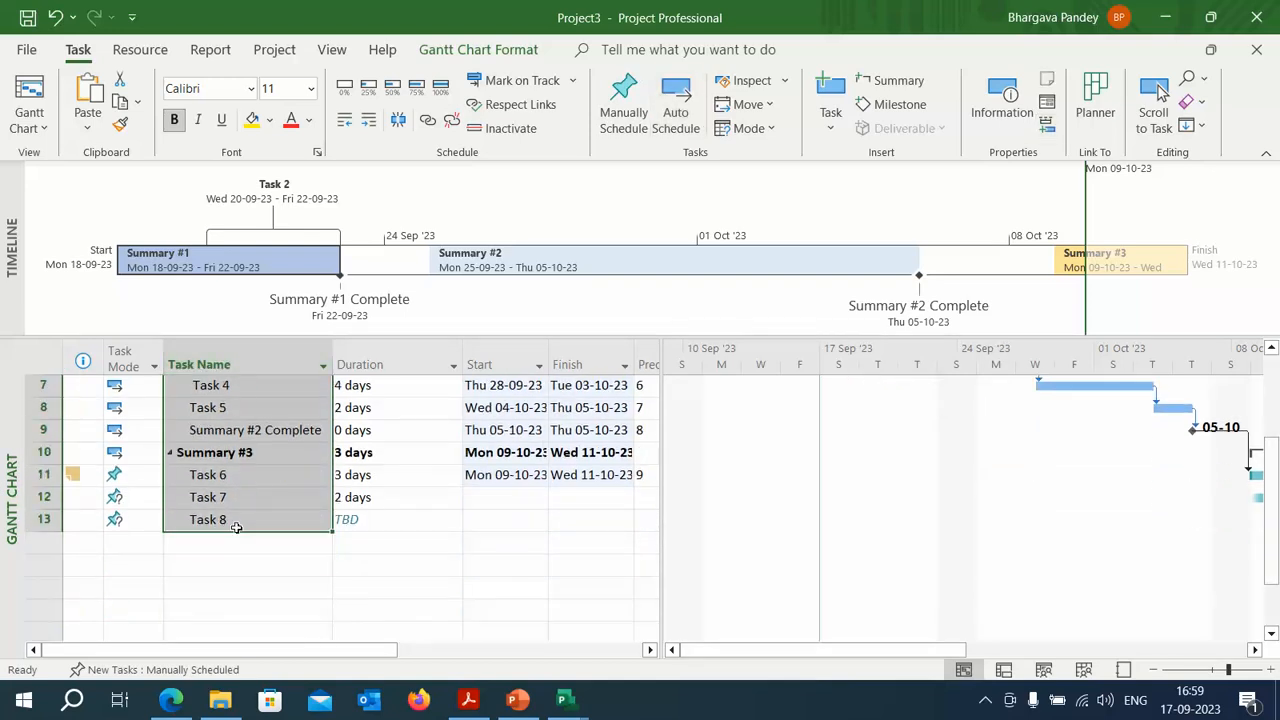
# - Paste the copied task names into the first row of a new blank project and widen its task table
pyautogui.click(28, 50)
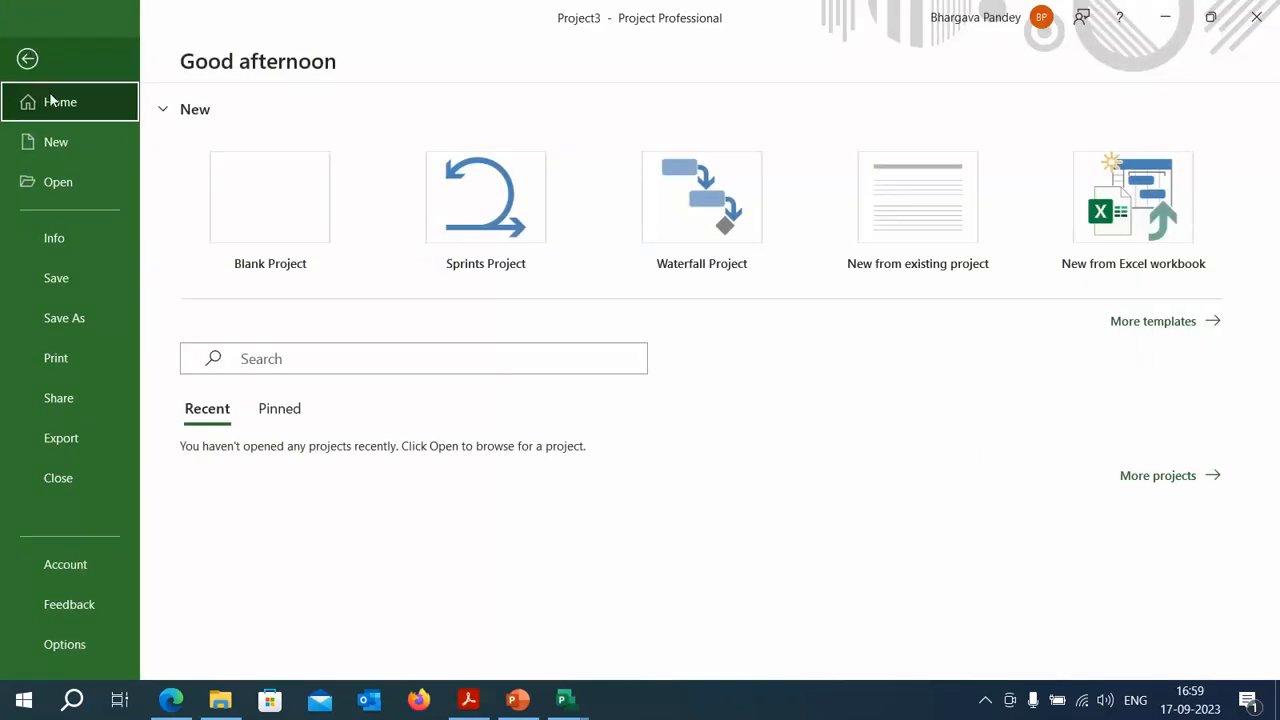
pyautogui.click(224, 206)
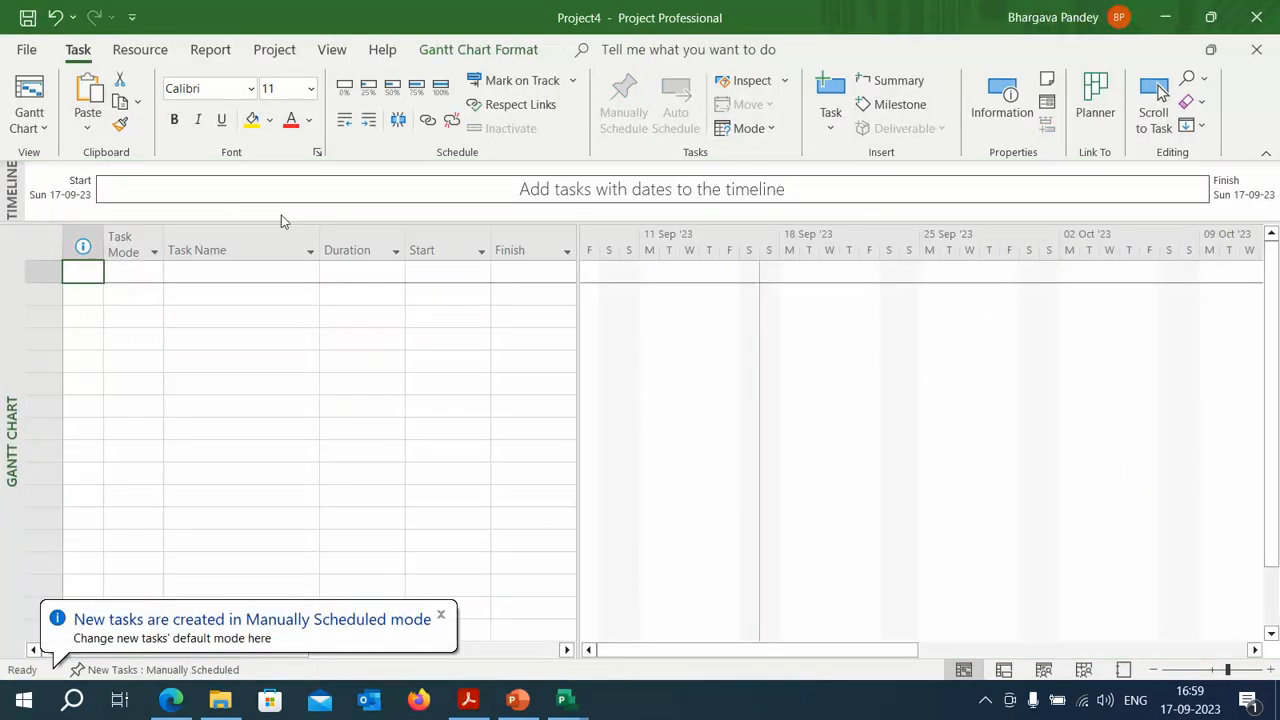
pyautogui.click(184, 272)
pyautogui.hotkey('ctrl', 'v')
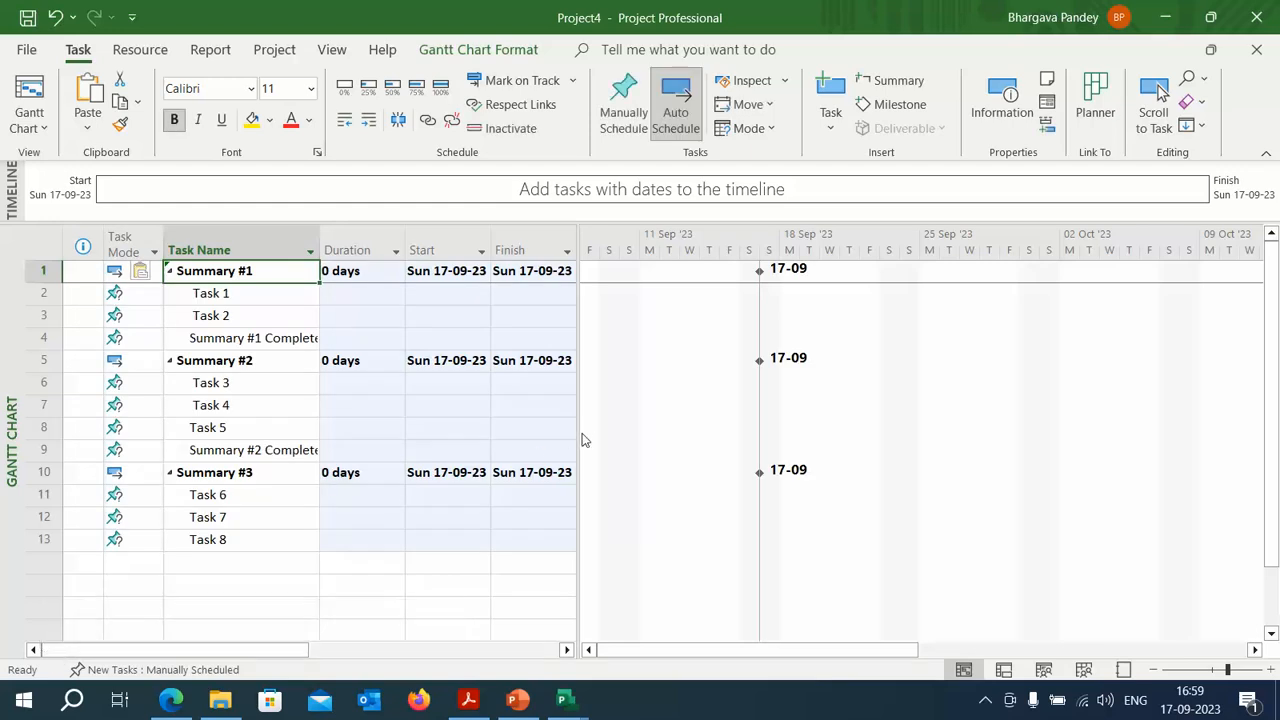
pyautogui.moveTo(579, 438); pyautogui.dragTo(714, 441)
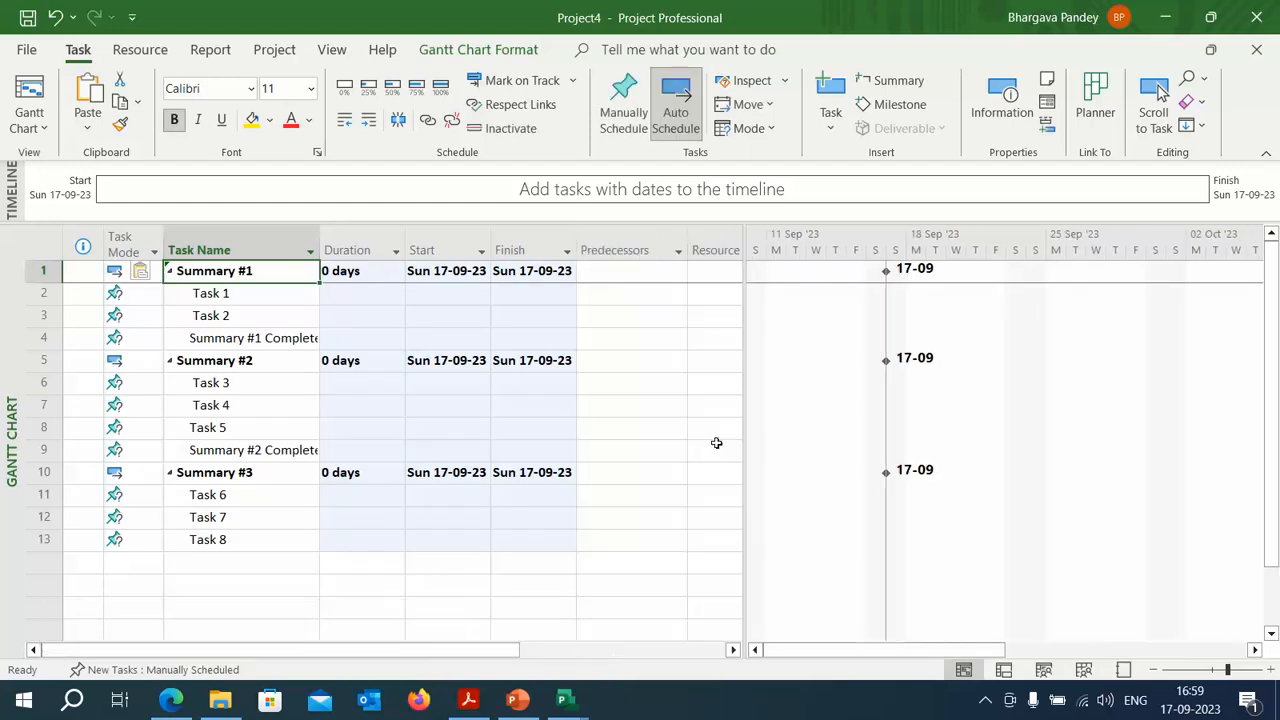
# - Clear the names, durations, and start and finish dates of all pasted tasks in rows 1 to 13
pyautogui.click(268, 404)
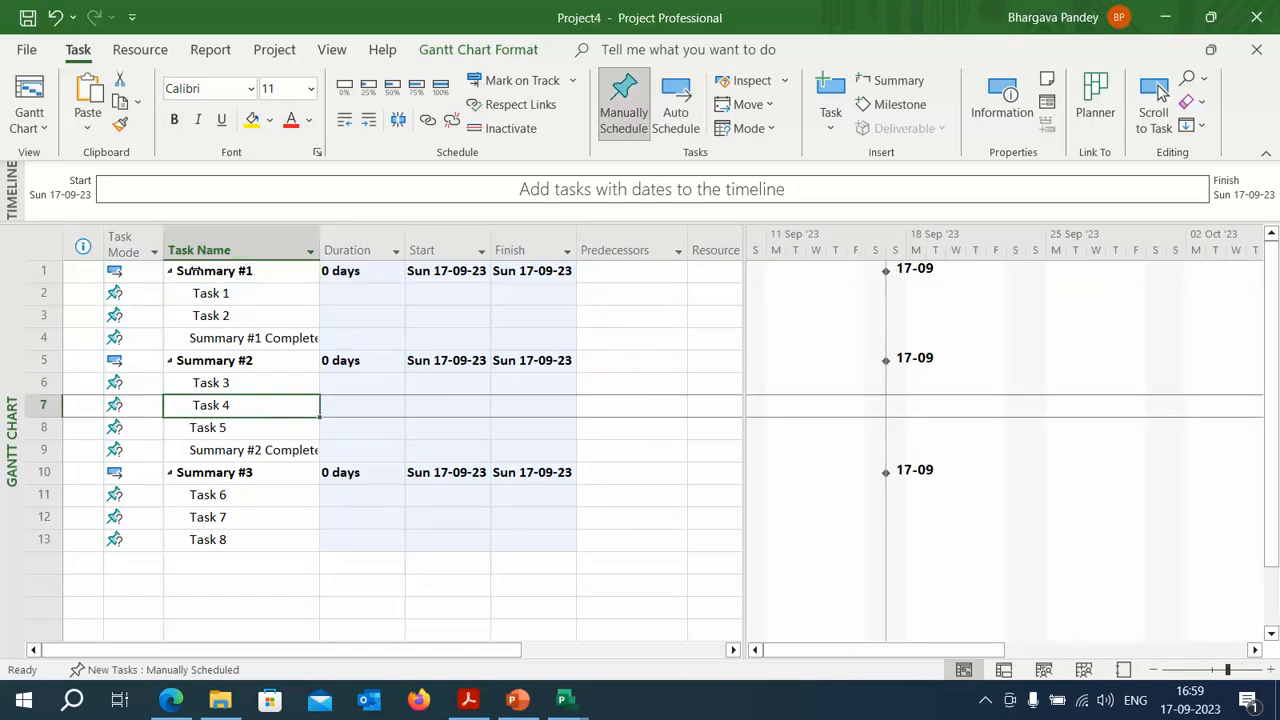
pyautogui.moveTo(192, 271)
pyautogui.mouseDown()
pyautogui.moveTo(394, 560)
pyautogui.moveTo(564, 540)
pyautogui.mouseUp()
pyautogui.press('Delete')
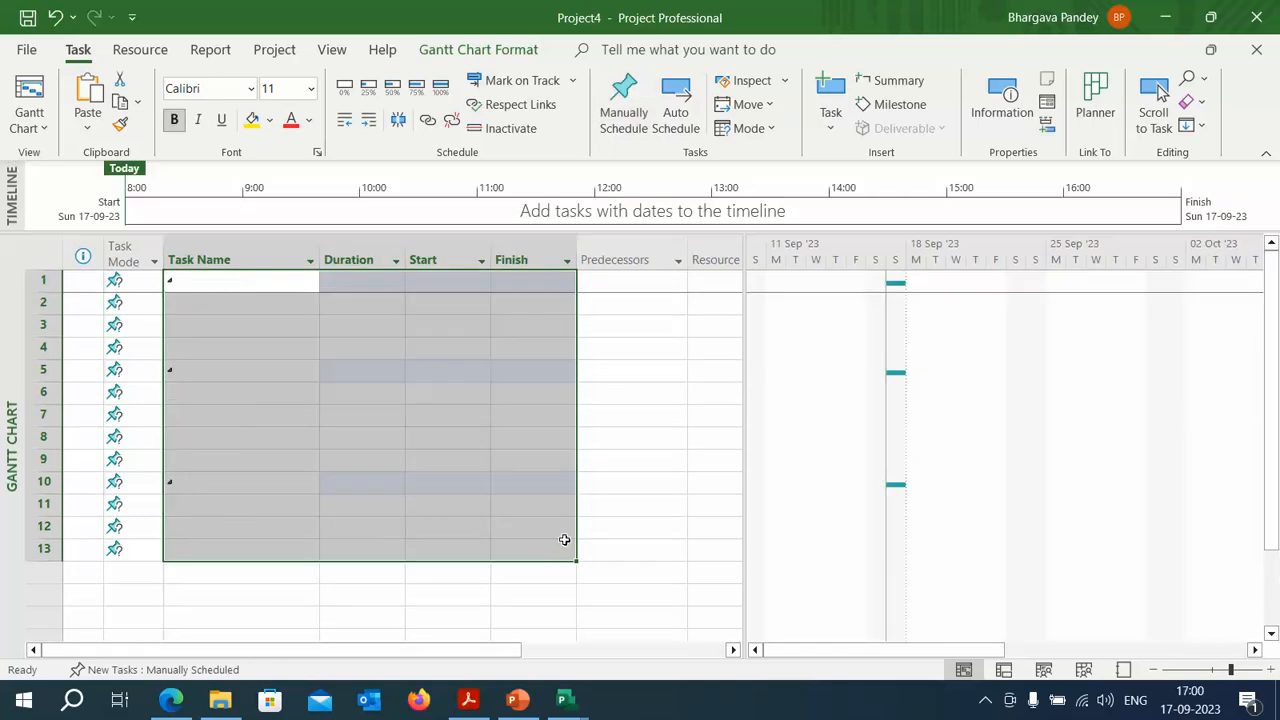
# - Create a new blank project and enter Scope Definition as its first task
pyautogui.click(26, 49)
pyautogui.click(284, 200)
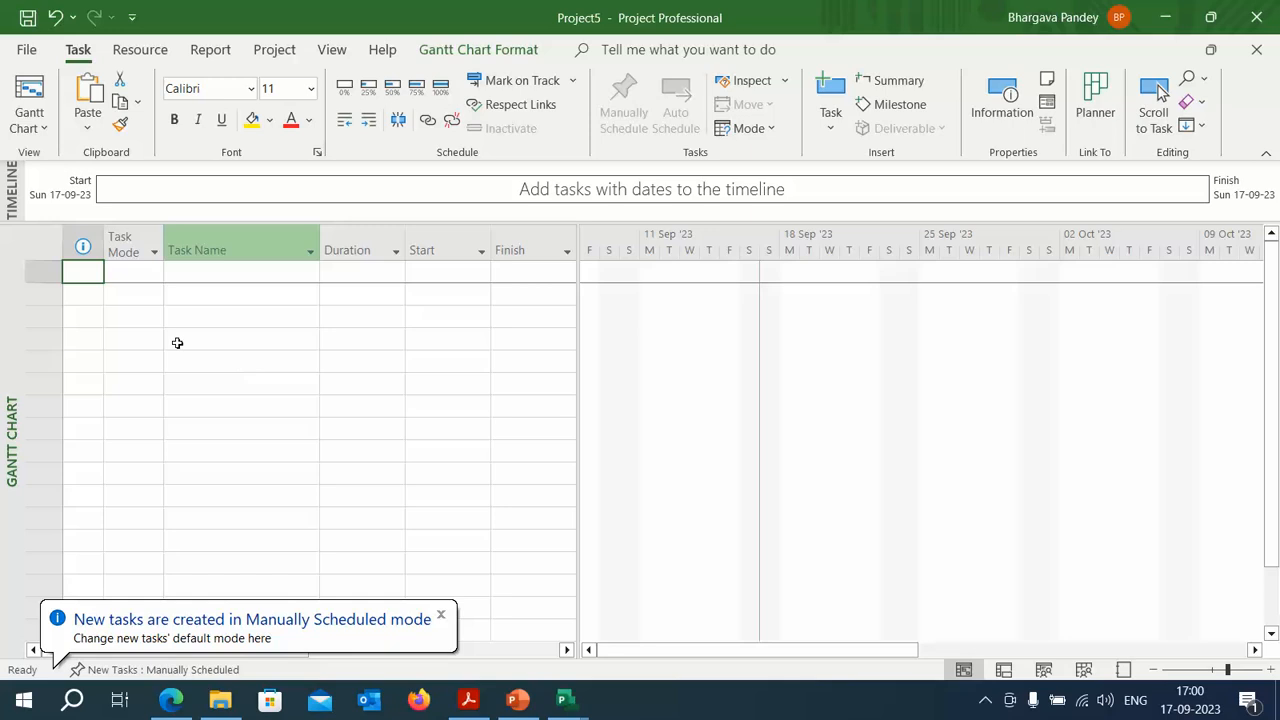
pyautogui.click(197, 270)
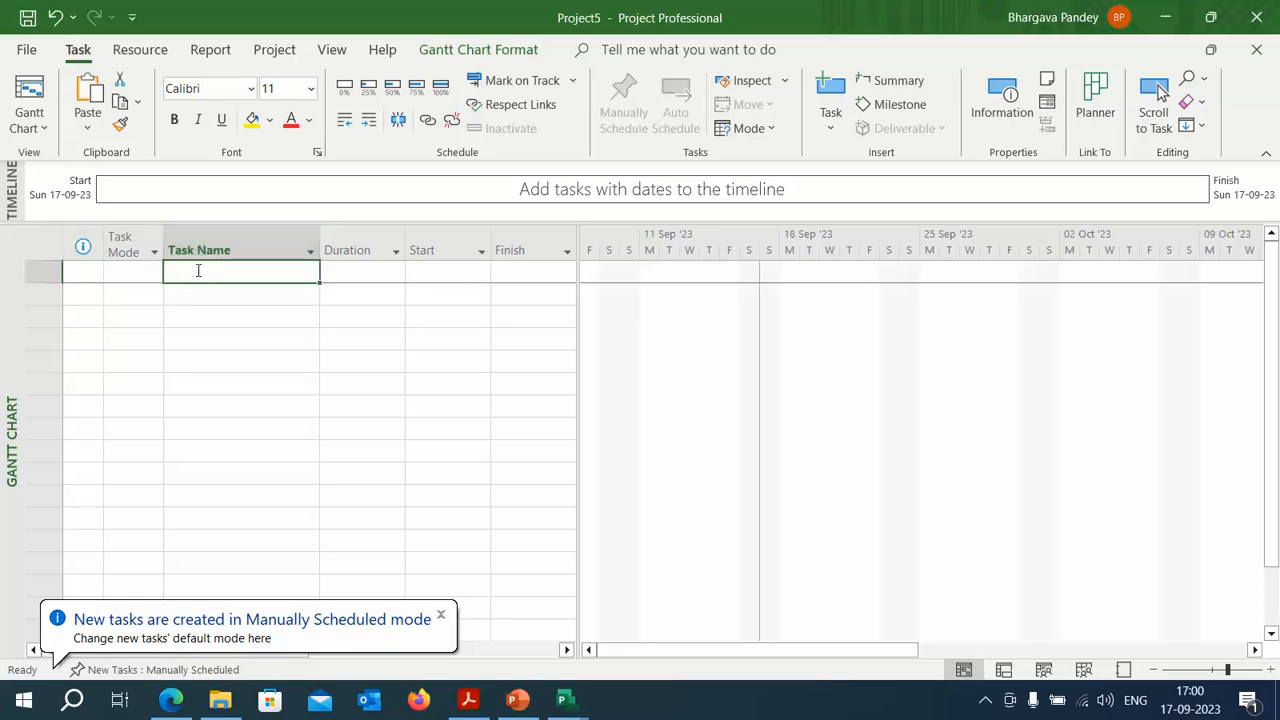
pyautogui.write('Scope Definition')
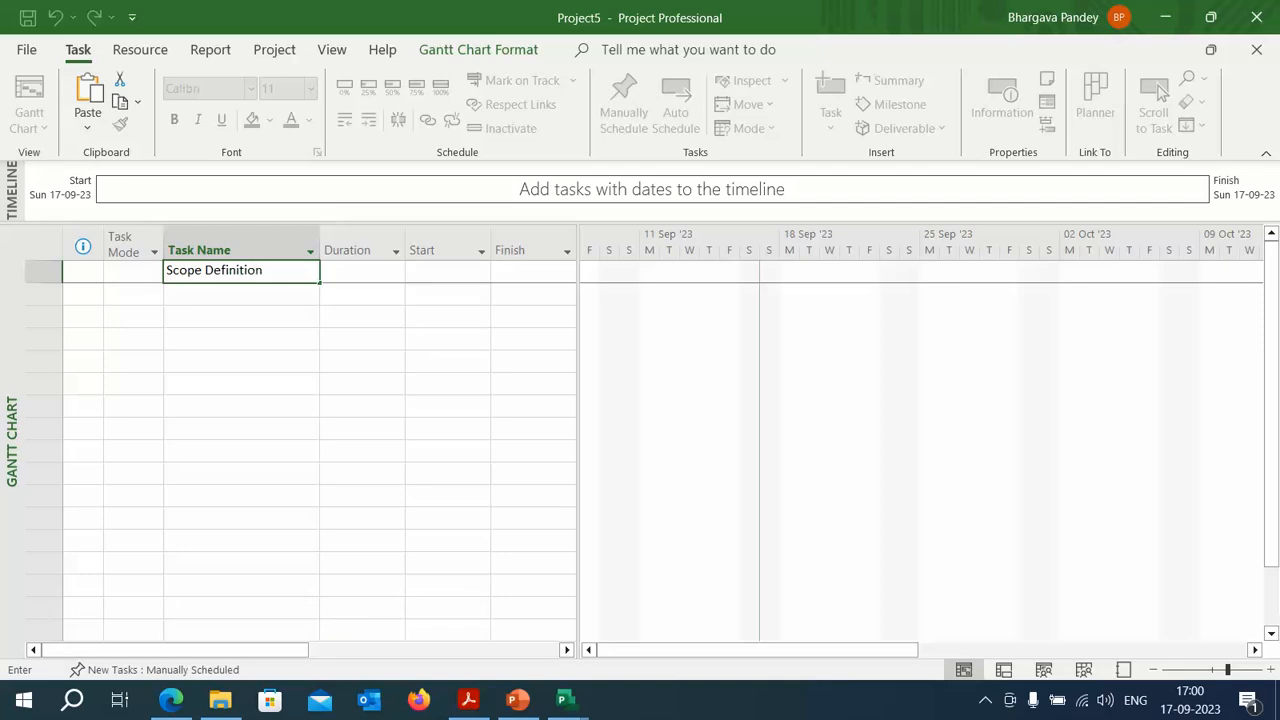
pyautogui.press('Return')
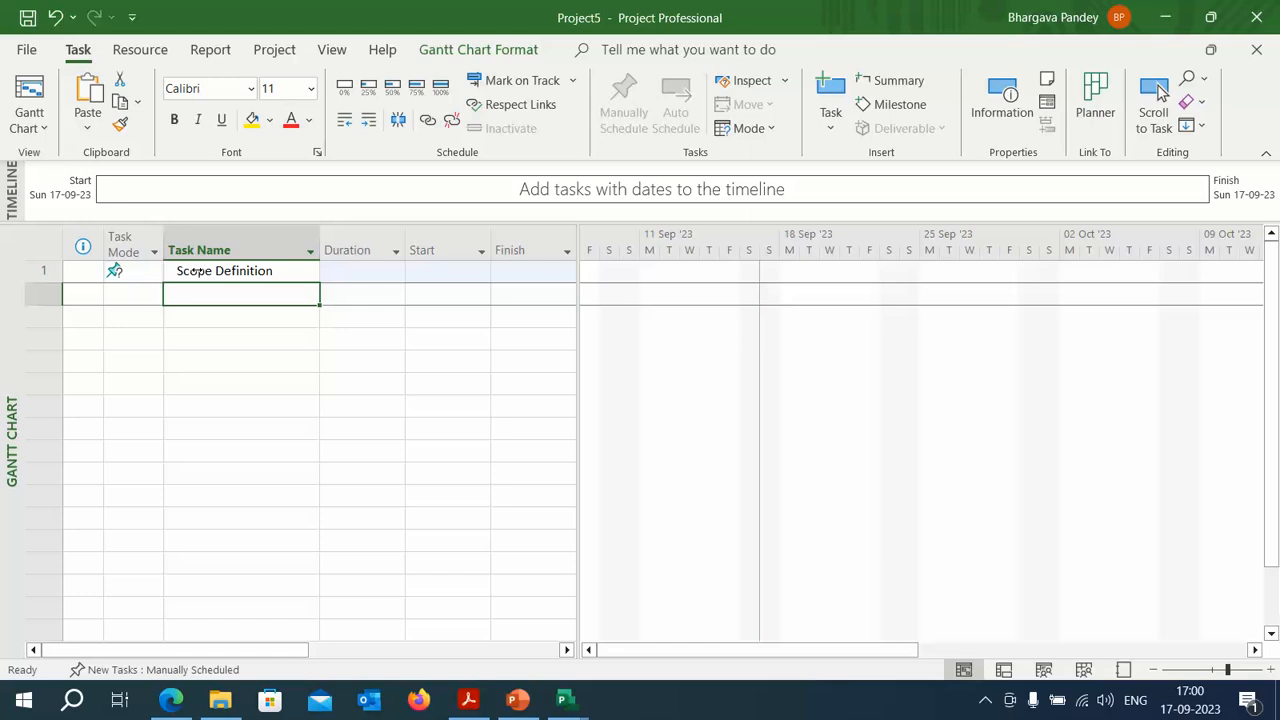
# - Add the tasks Design, Development and Unite Testing below Scope Definition
pyautogui.write('Design')
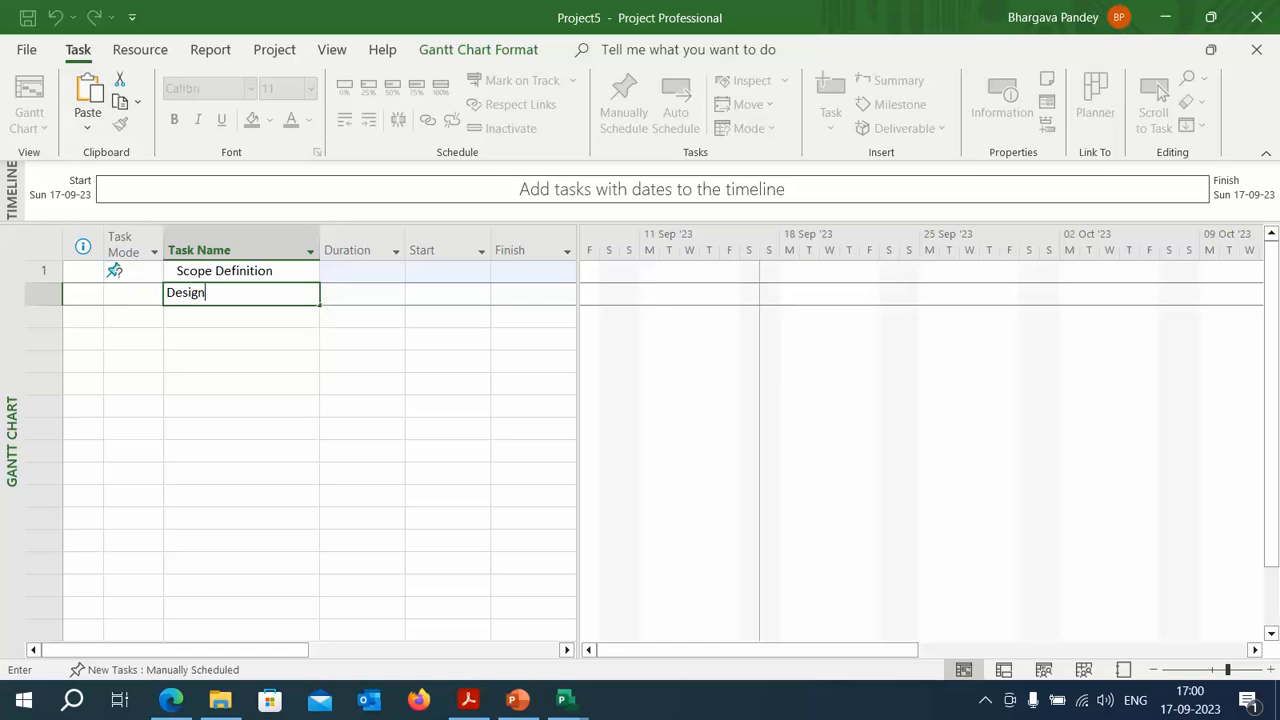
pyautogui.press('Return')
pyautogui.write('Deve')
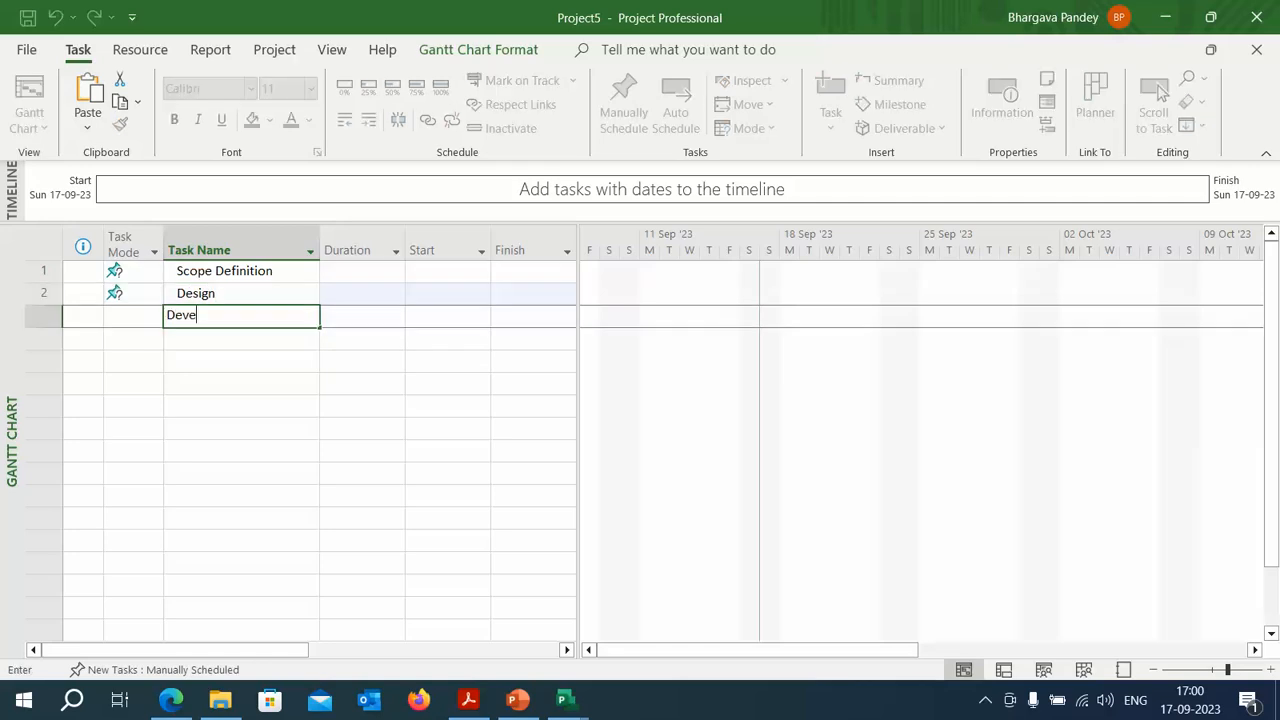
pyautogui.write('lopment')
pyautogui.press('Return')
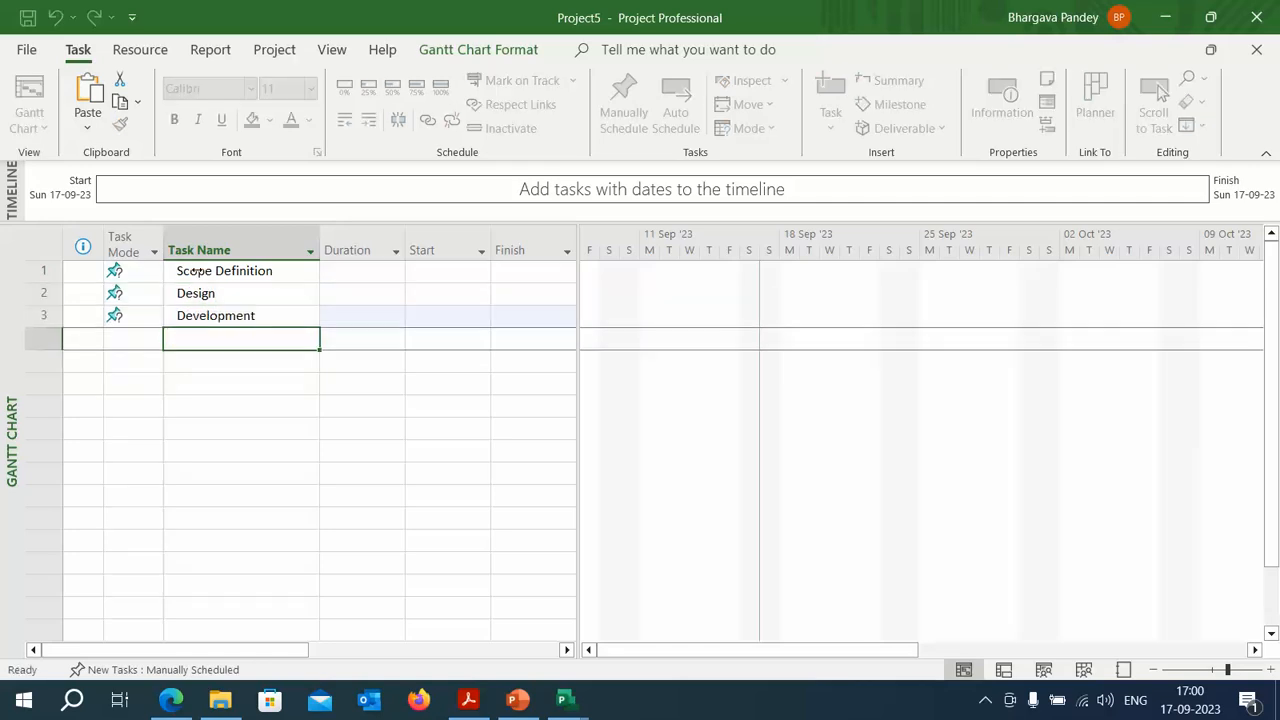
pyautogui.write('Unite Testing')
pyautogui.press('Return')
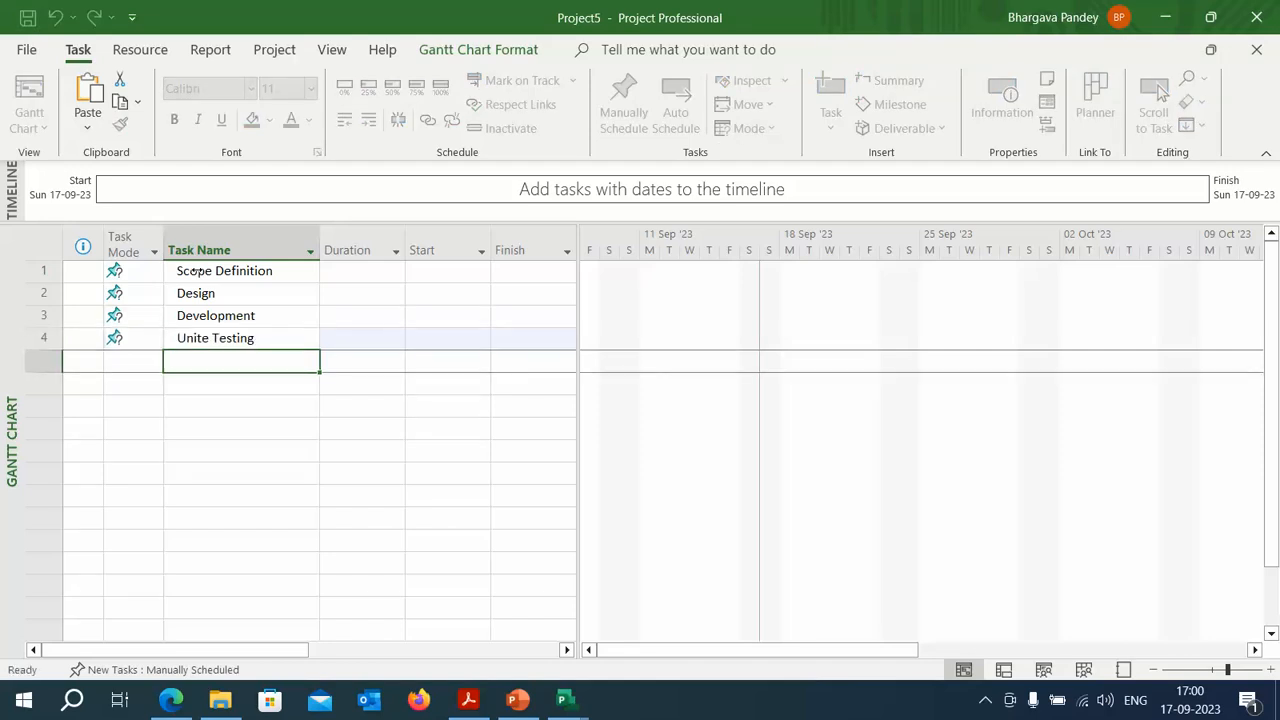
# - Add the tasks Informal Testing, Formal Testing (Validation) and Closing Documents below Unite Testing
pyautogui.write('Informal Testing')
pyautogui.press('Return')
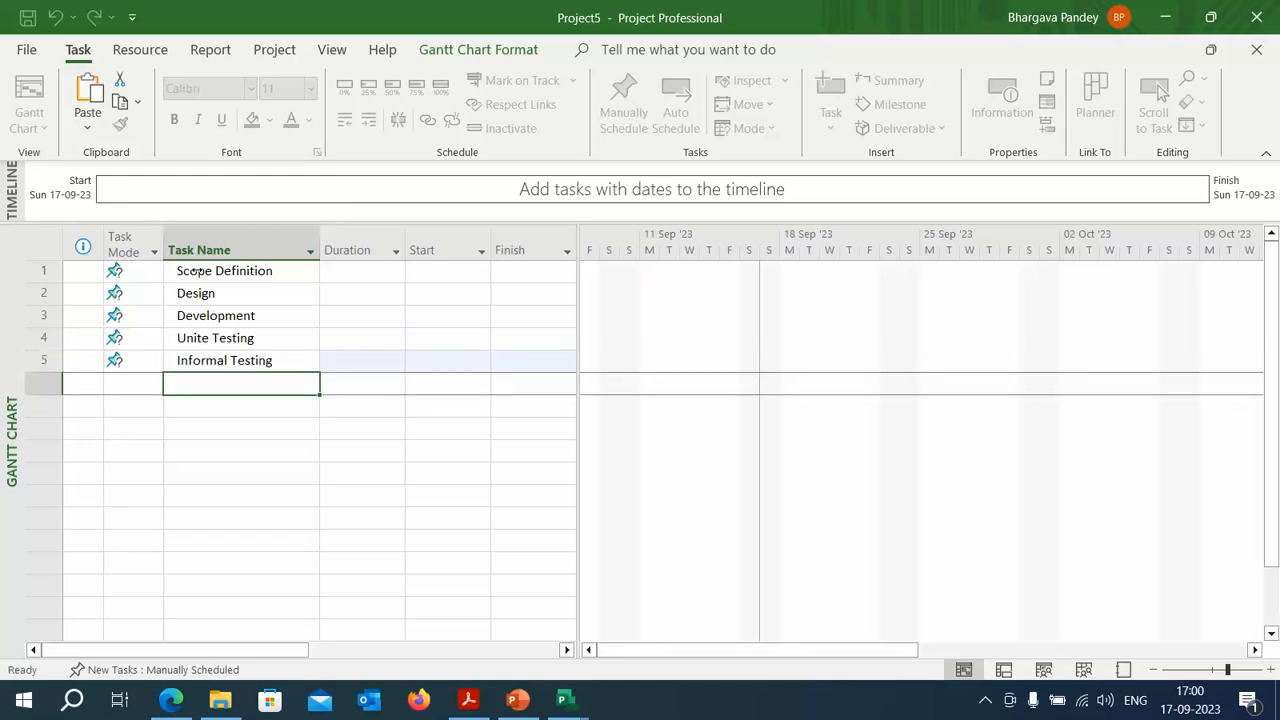
pyautogui.write('Formal Testing (Validation')
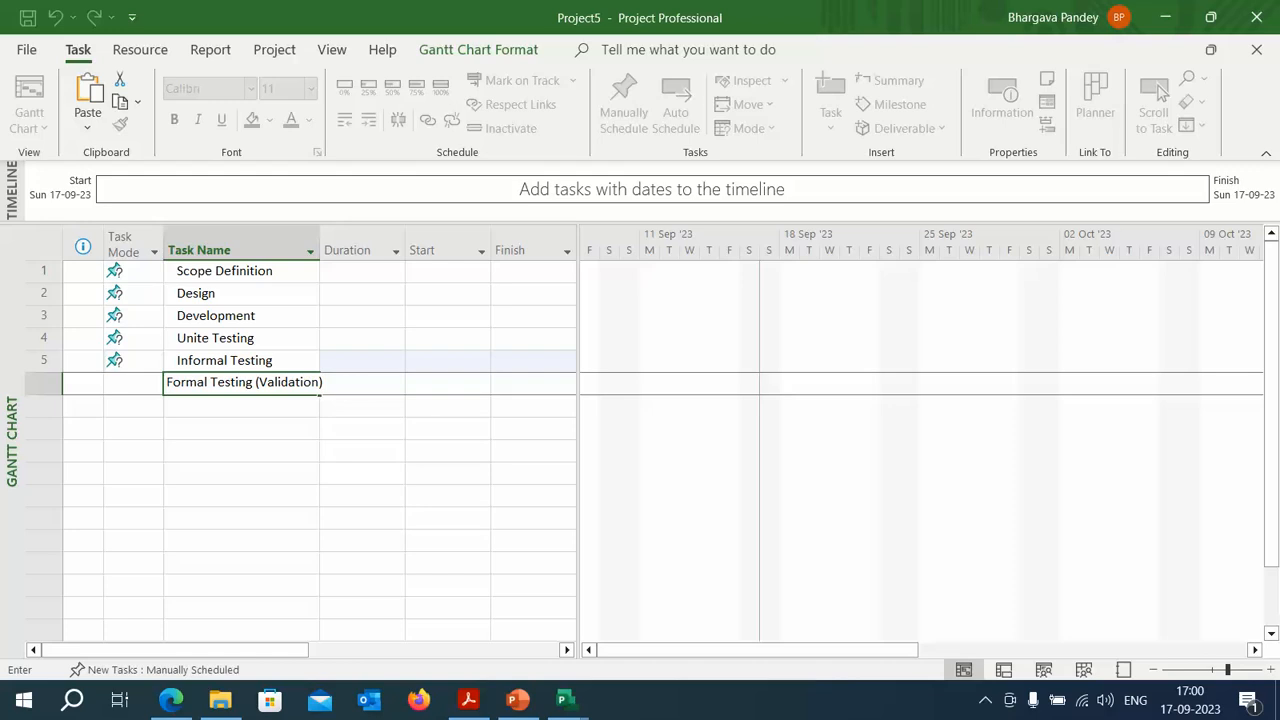
pyautogui.press('Return')
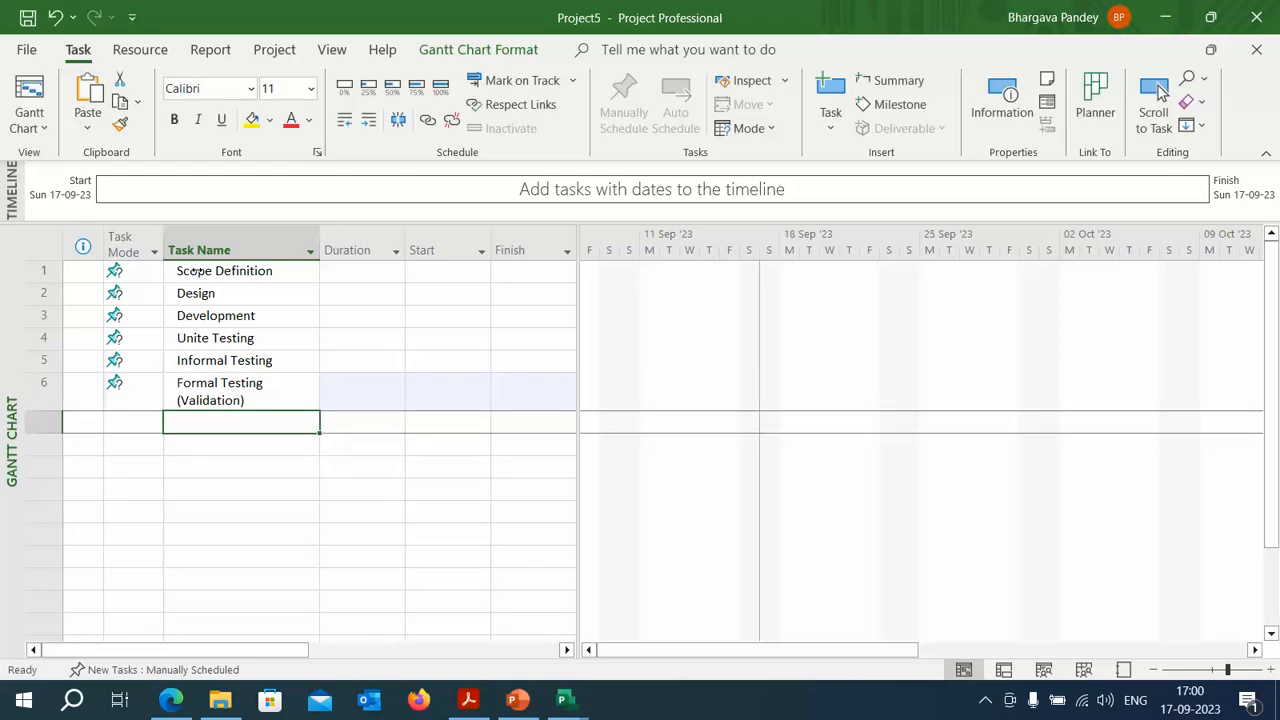
pyautogui.write('Closing Documents')
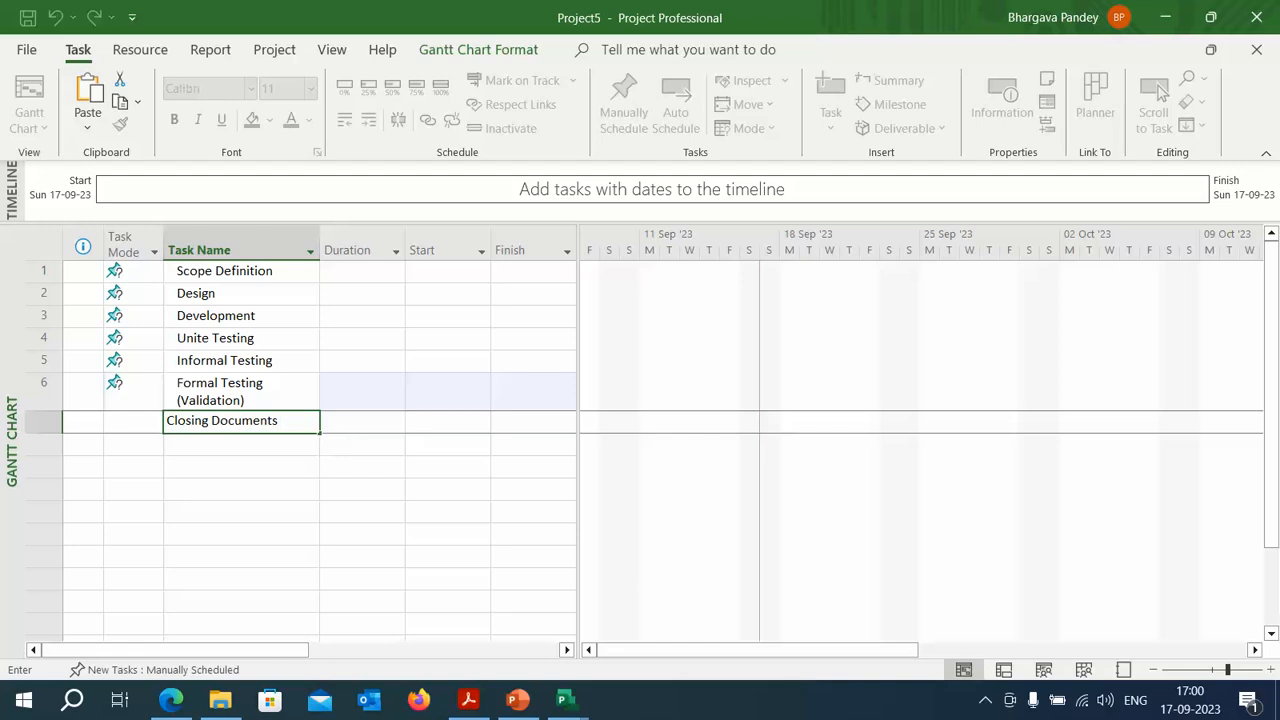
pyautogui.press('Return')
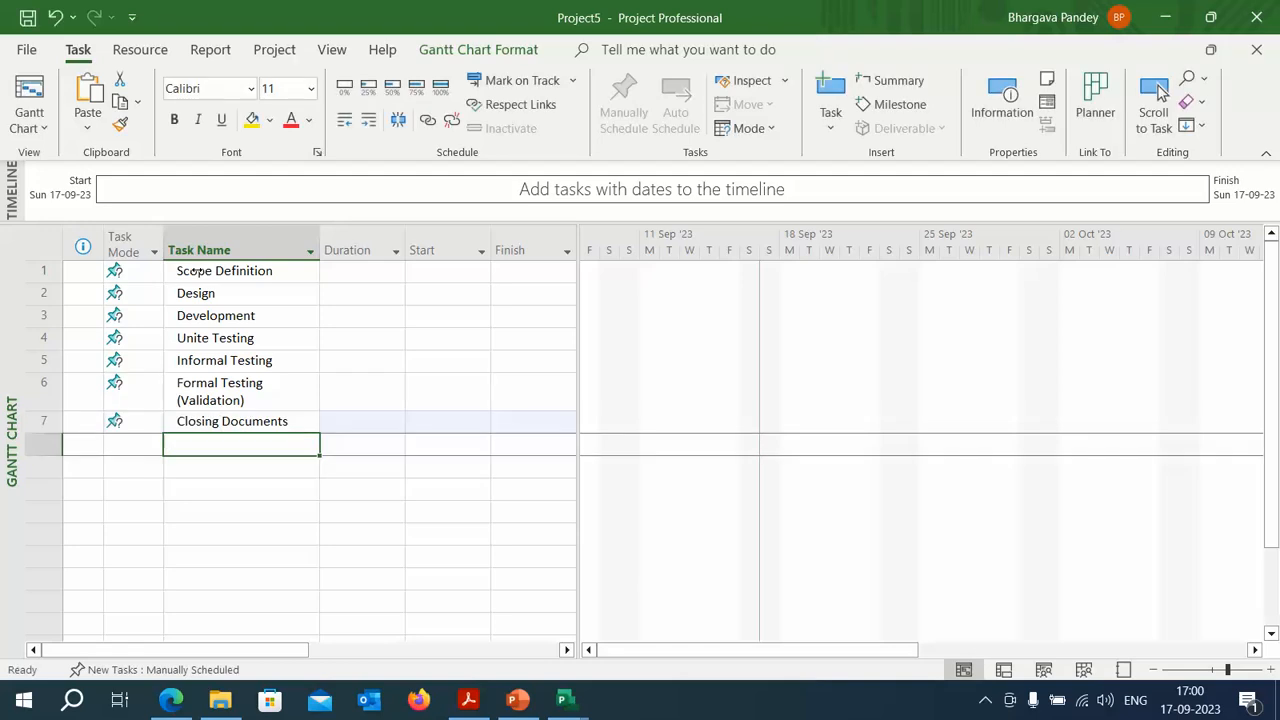
# - Add the tasks Release Note and Release Prodcut below Closing Documents, correcting the last task's name
pyautogui.write('Release Not')
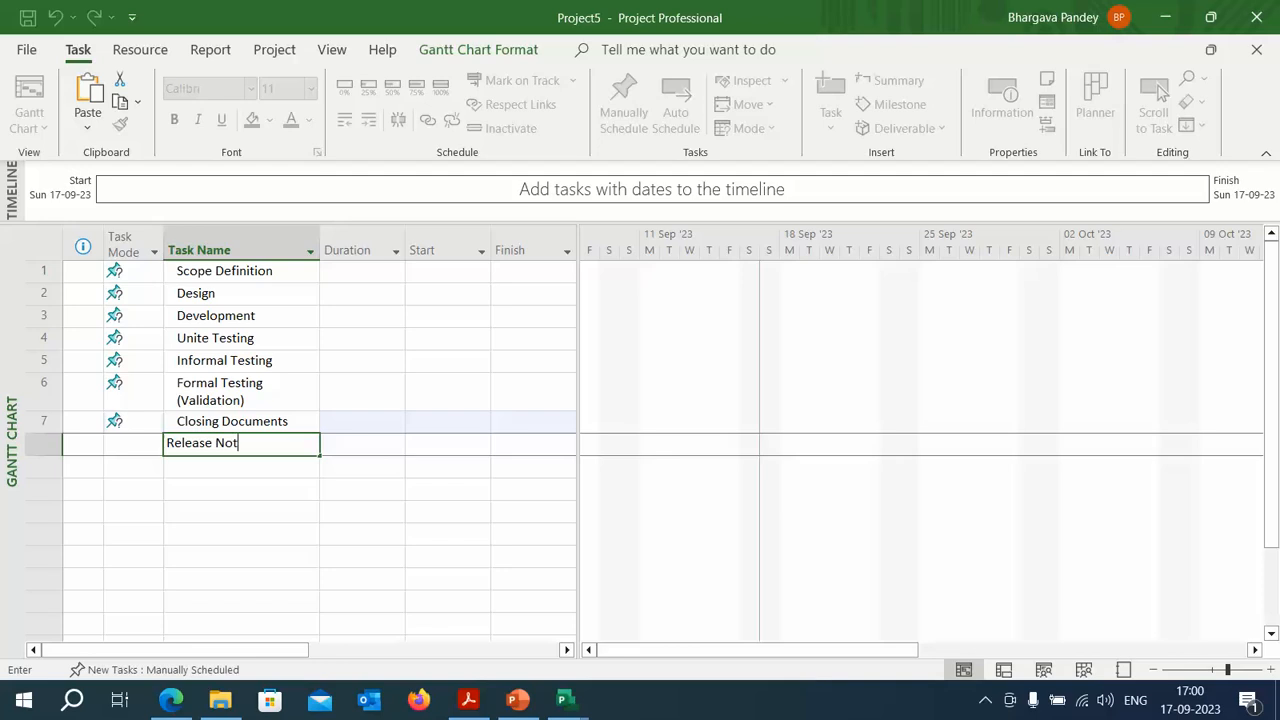
pyautogui.write('e')
pyautogui.press('Return')
pyautogui.write('Realse Prodic')
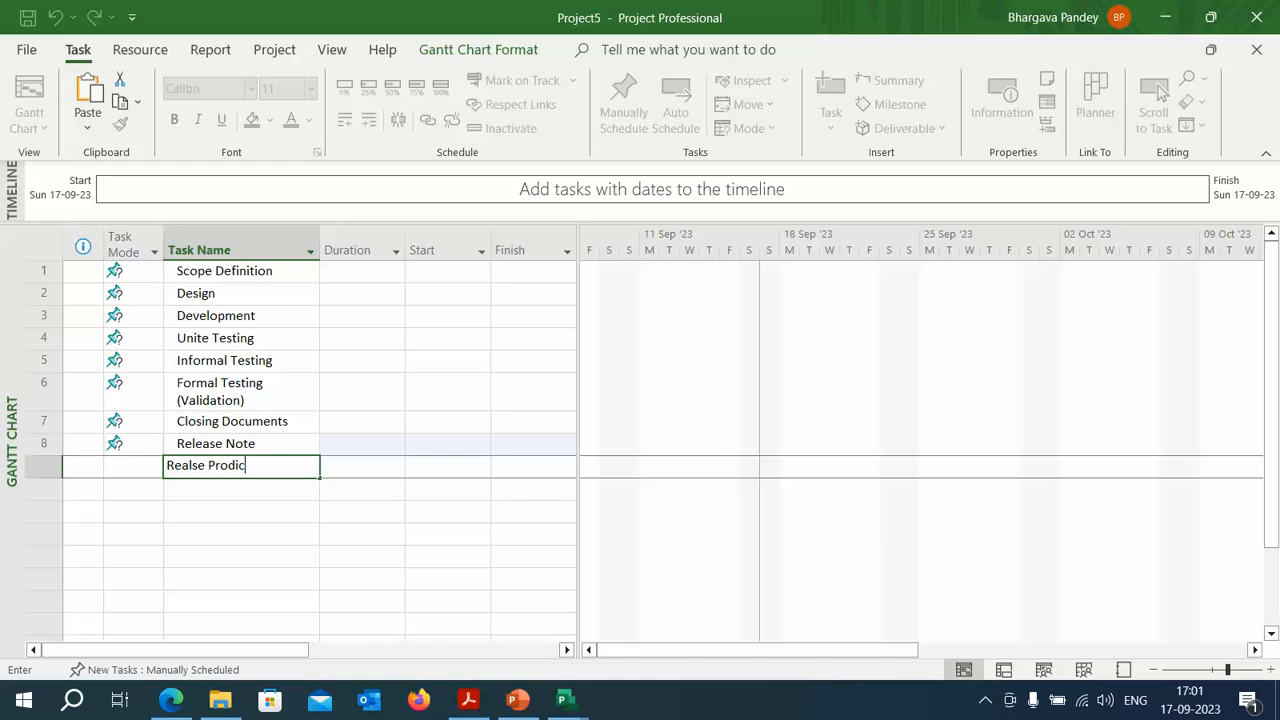
pyautogui.write('t')
pyautogui.press('Return')
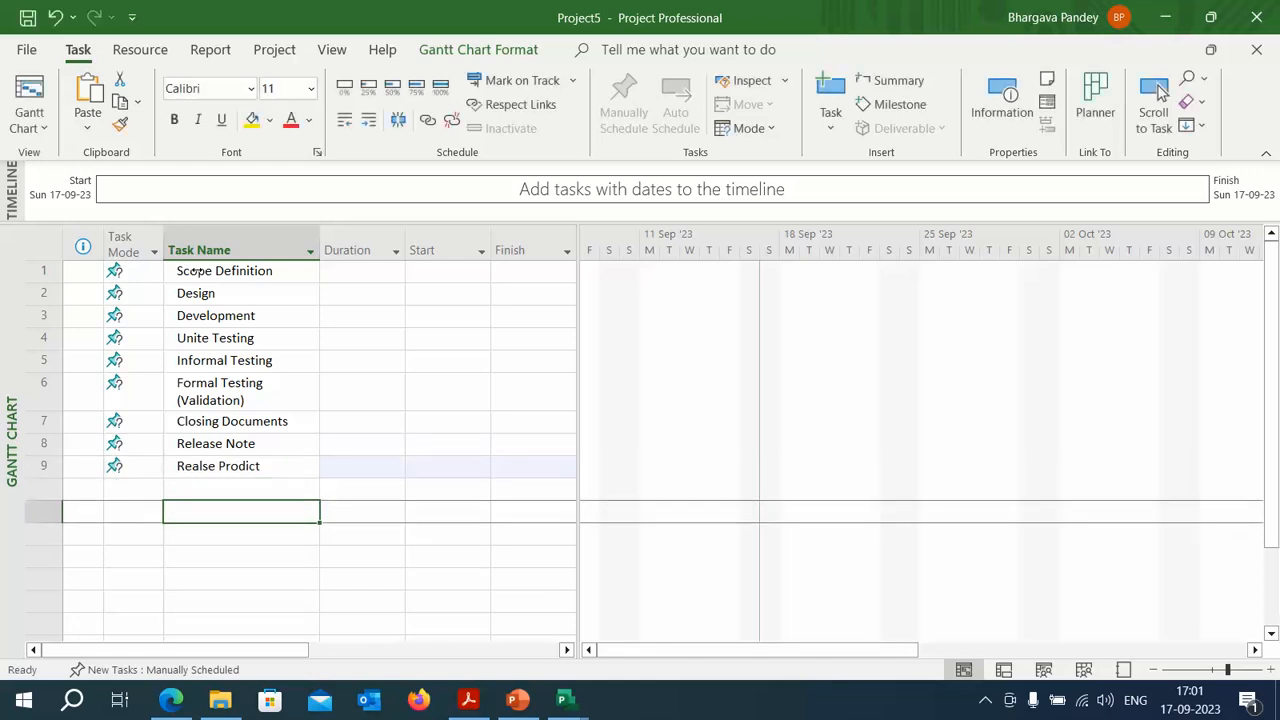
pyautogui.press('Up')
pyautogui.write('Release ')
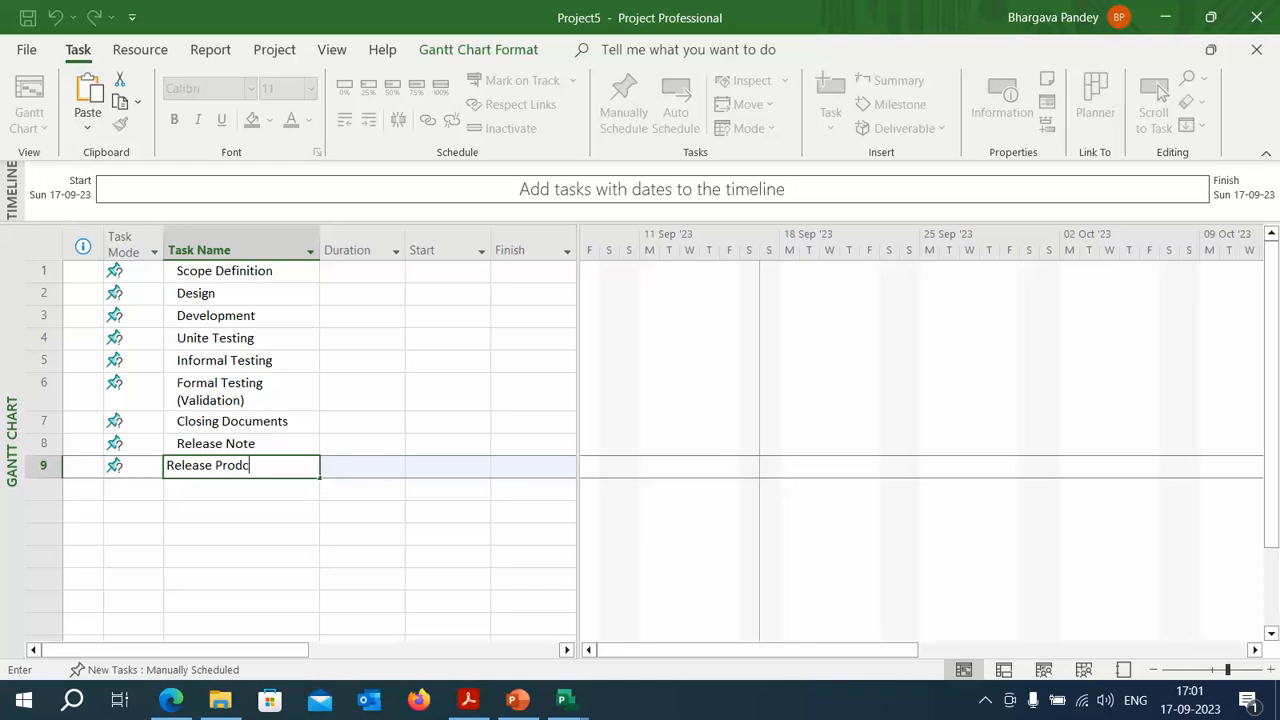
pyautogui.write('Prodcut')
pyautogui.press('Return')
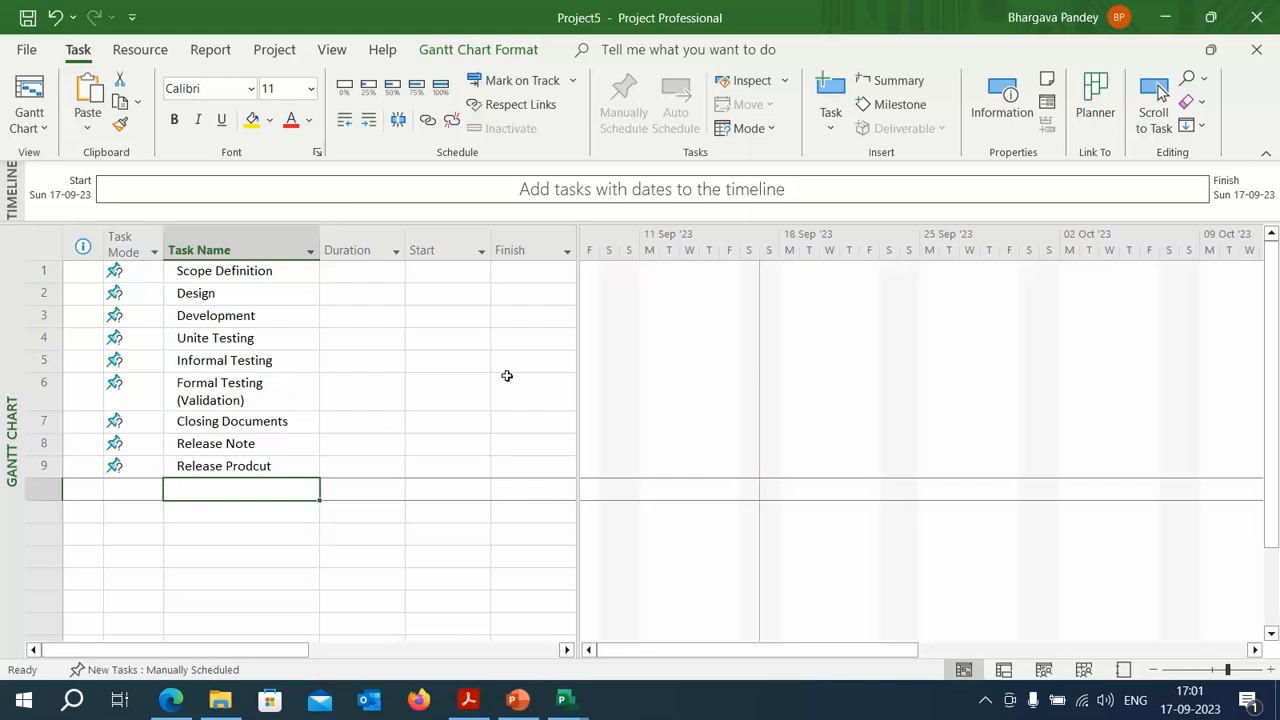
# - Widen the task table to reveal the Predecessors column and check the first task's mode indicator
pyautogui.moveTo(577, 421); pyautogui.dragTo(678, 421)
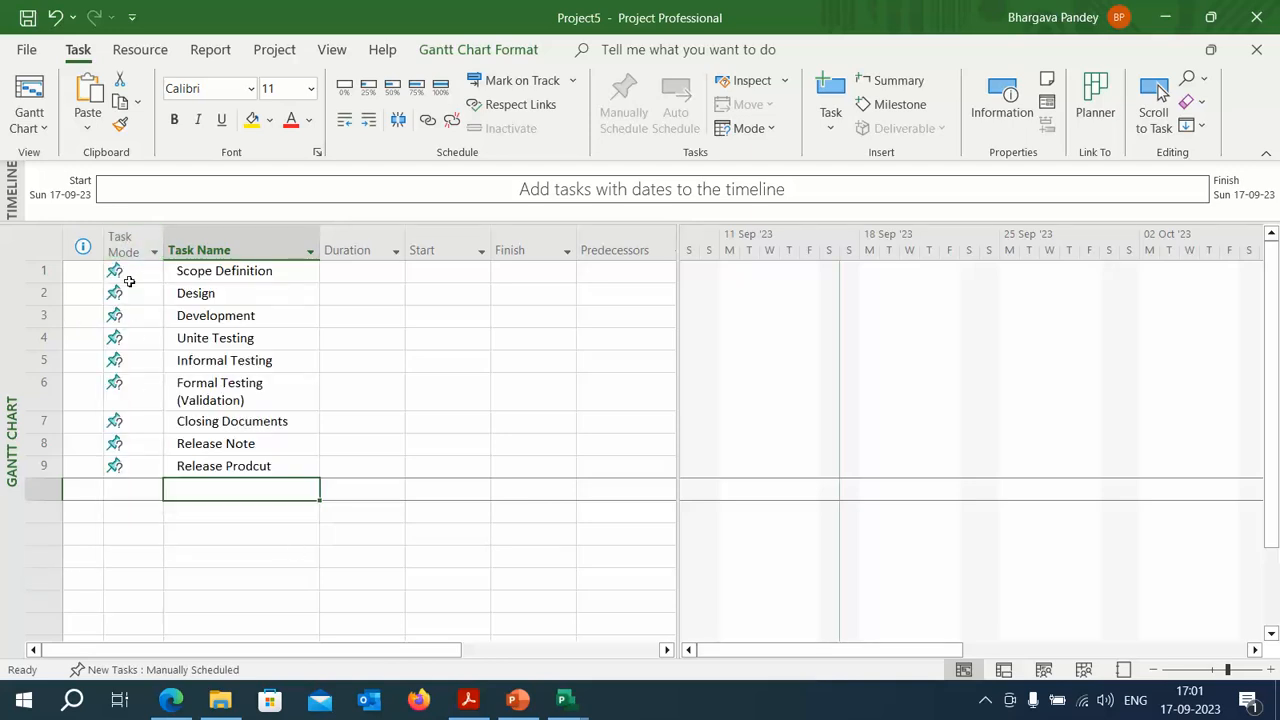
pyautogui.moveTo(128, 277)
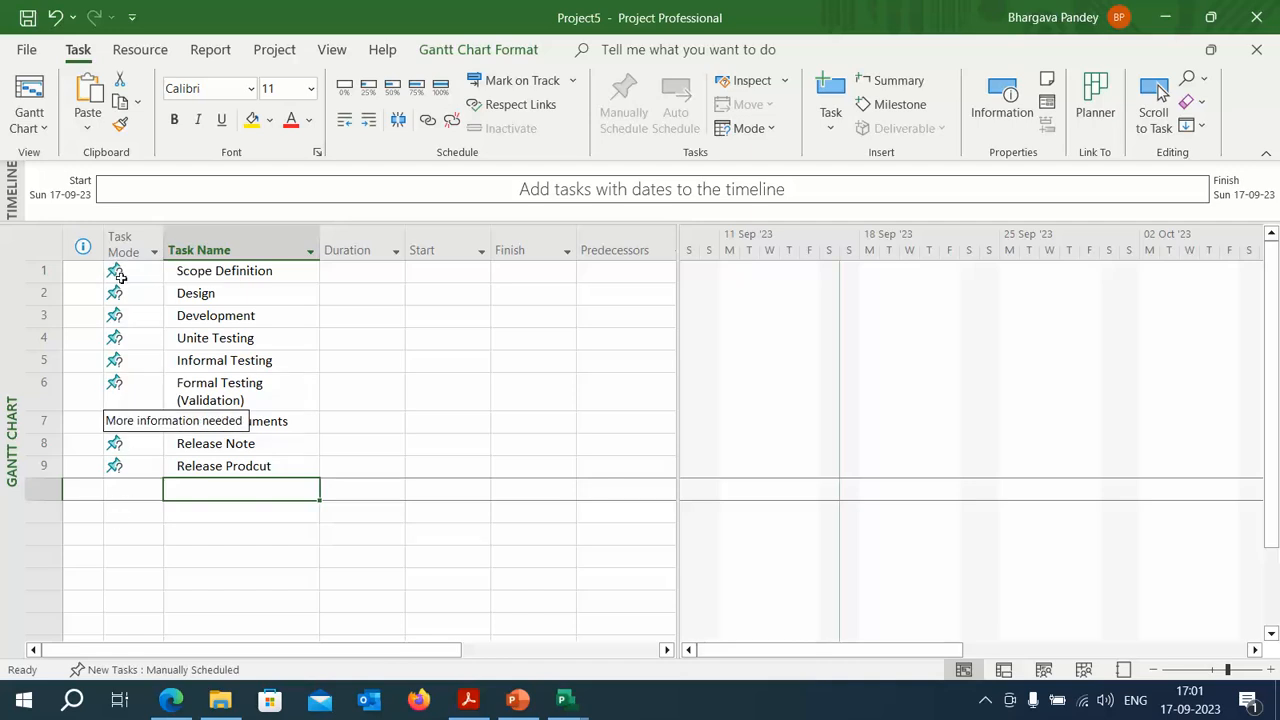
pyautogui.moveTo(153, 257)
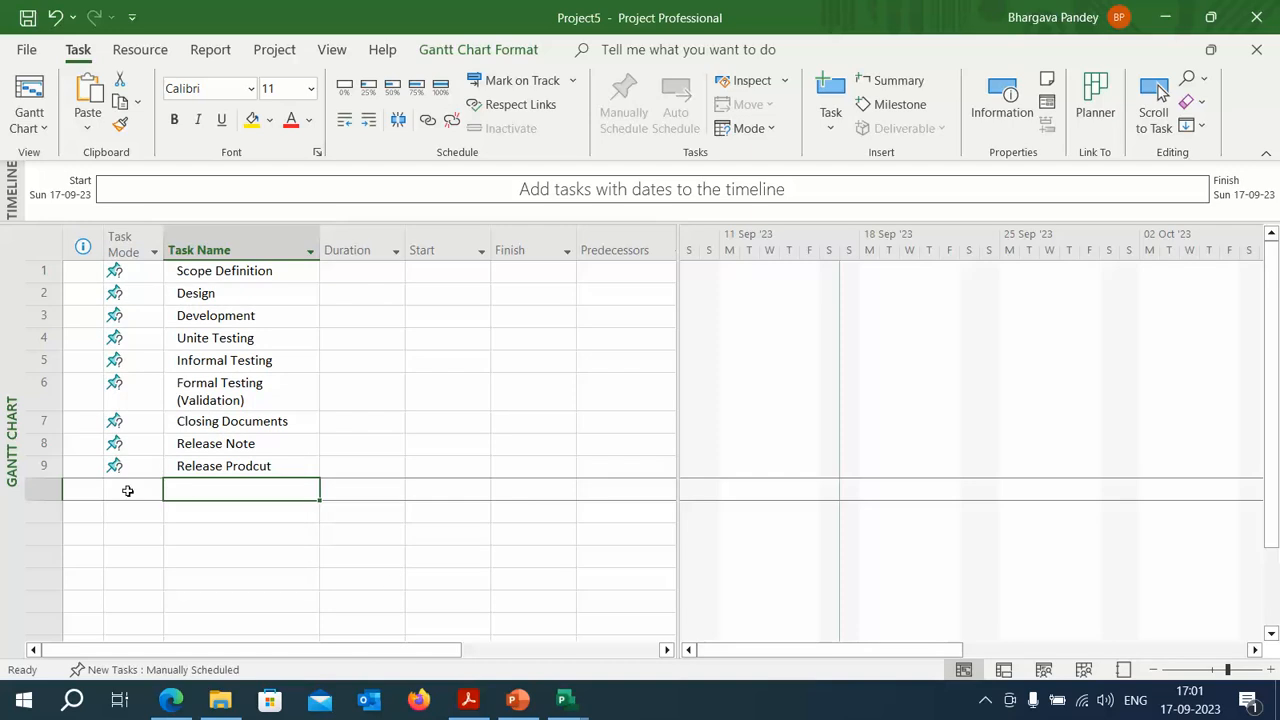
pyautogui.click(127, 490)
pyautogui.click(195, 489)
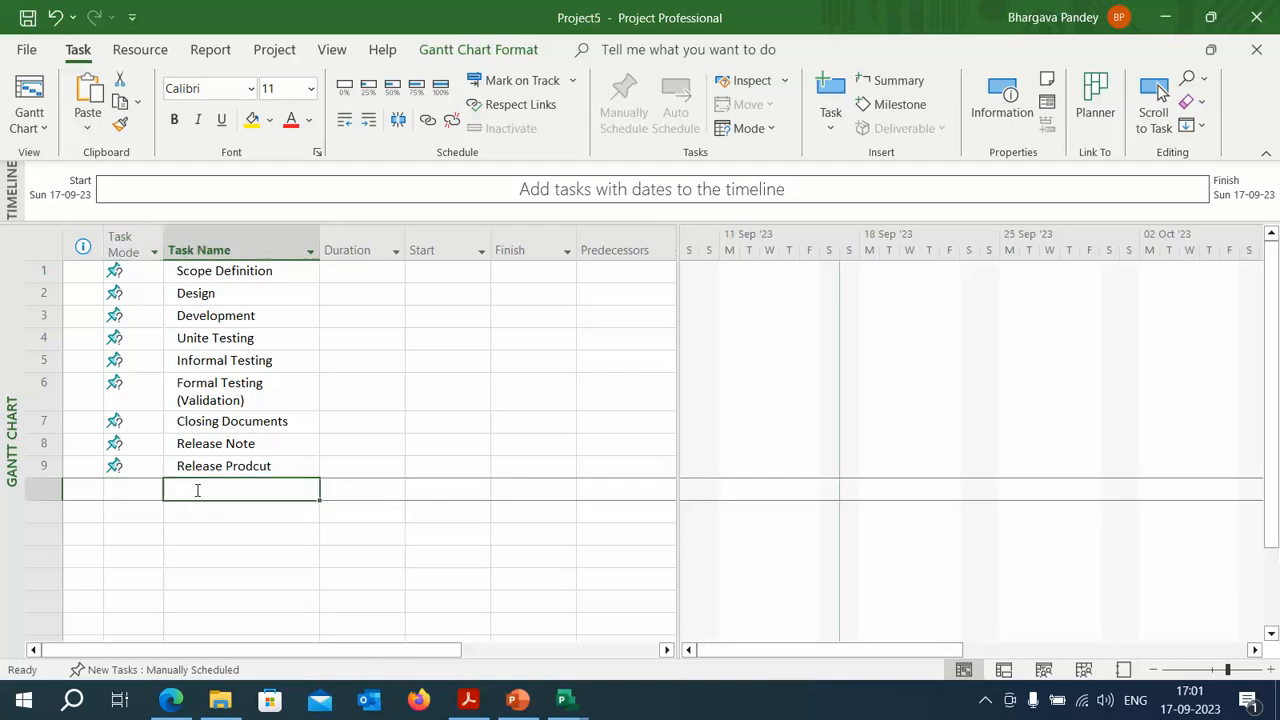
pyautogui.click(153, 257)
pyautogui.click(119, 578)
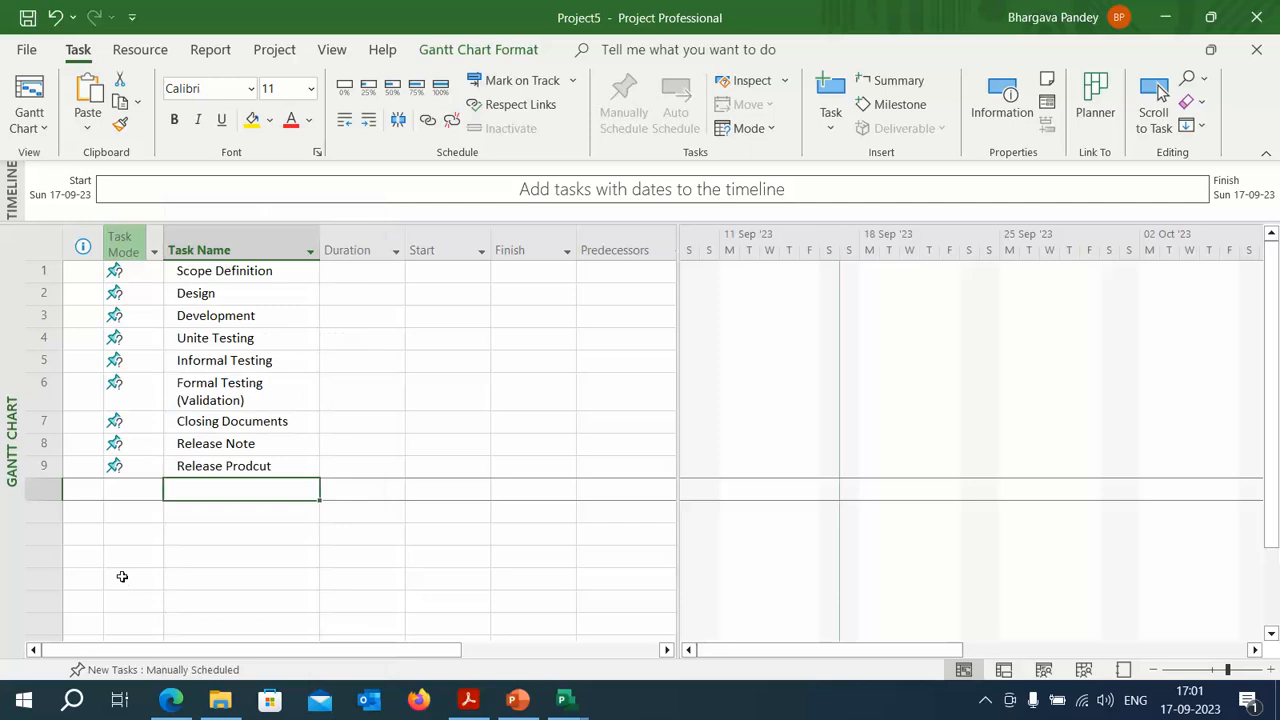
# - Change the task mode of Scope Definition to Auto Scheduled
pyautogui.click(133, 272)
pyautogui.click(155, 272)
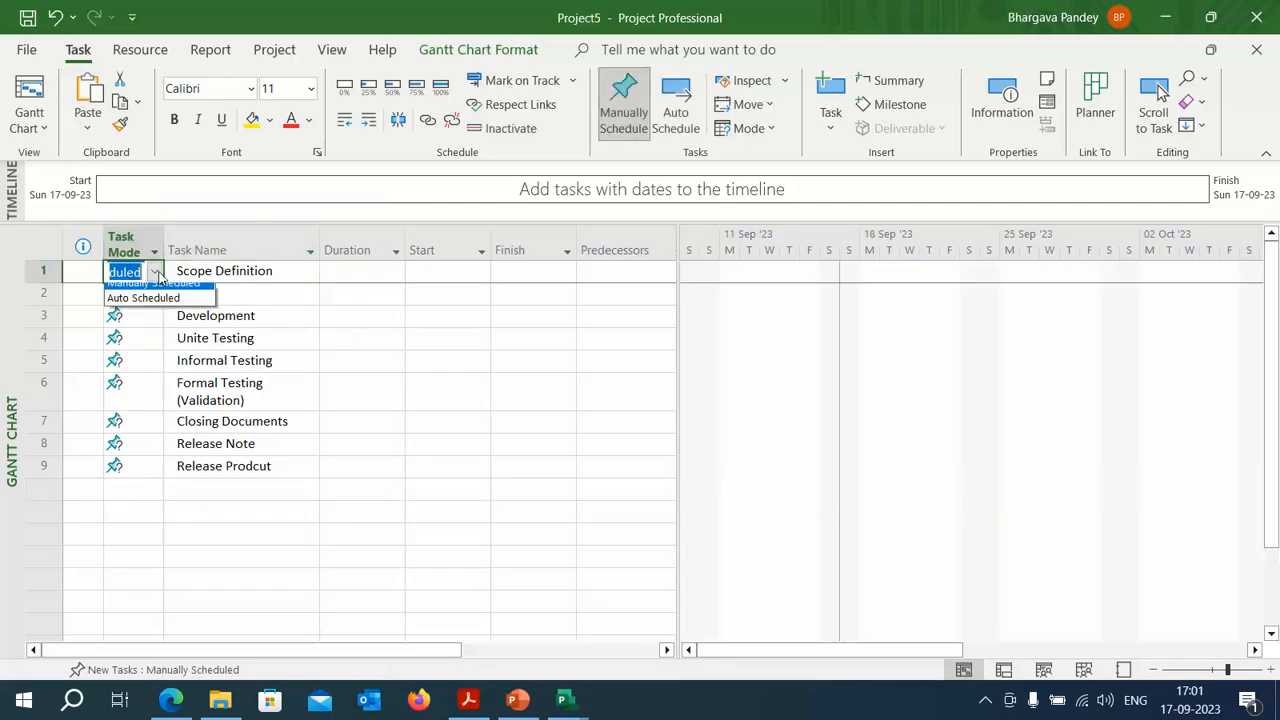
pyautogui.click(153, 296)
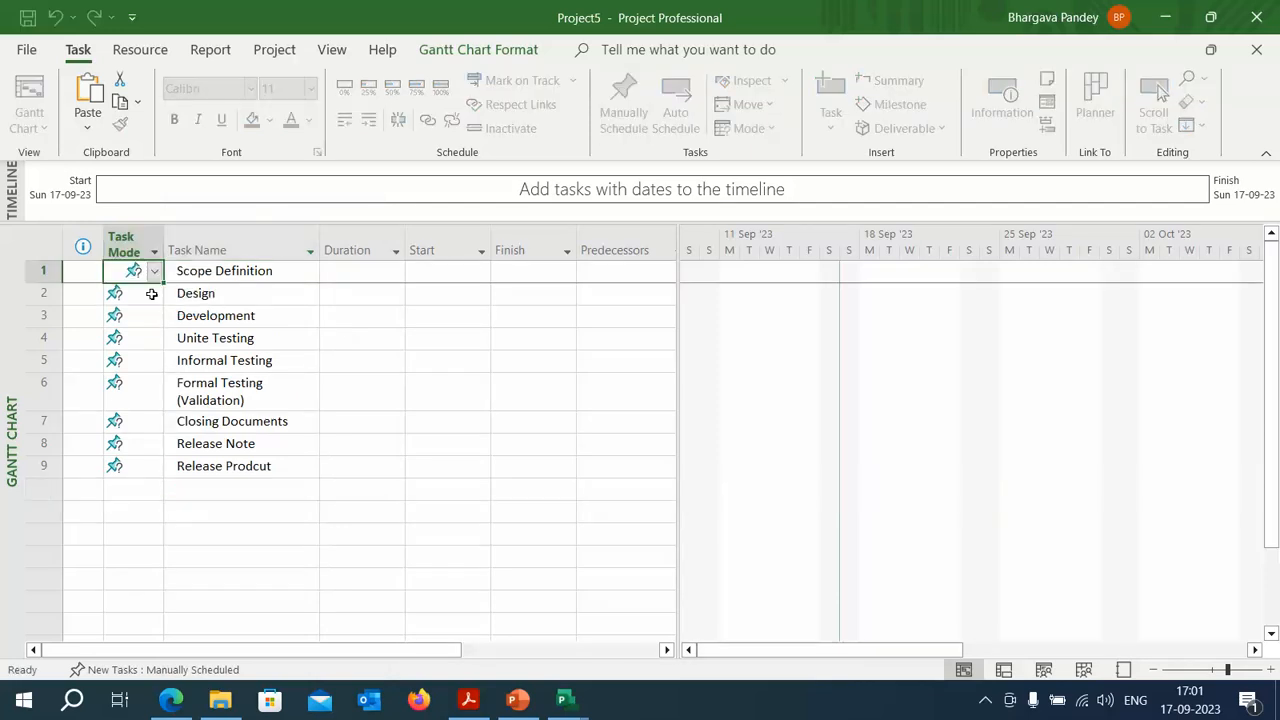
pyautogui.click(153, 272)
pyautogui.click(143, 305)
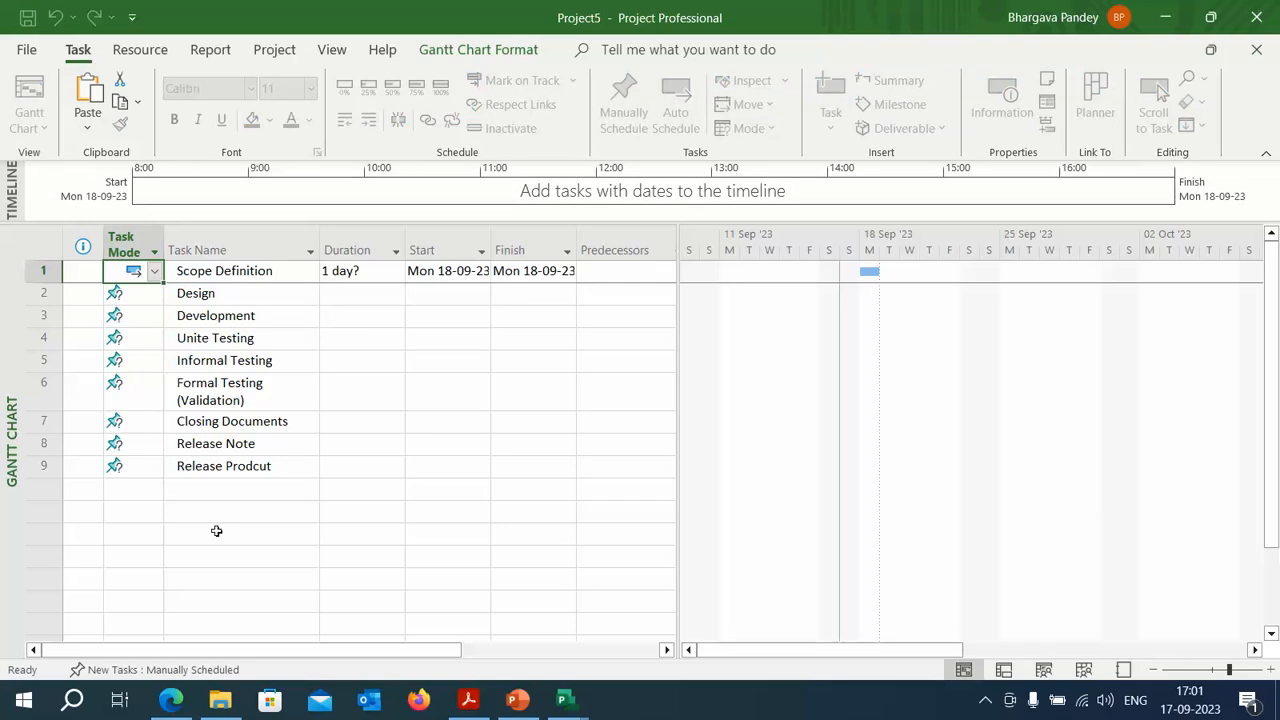
pyautogui.click(220, 534)
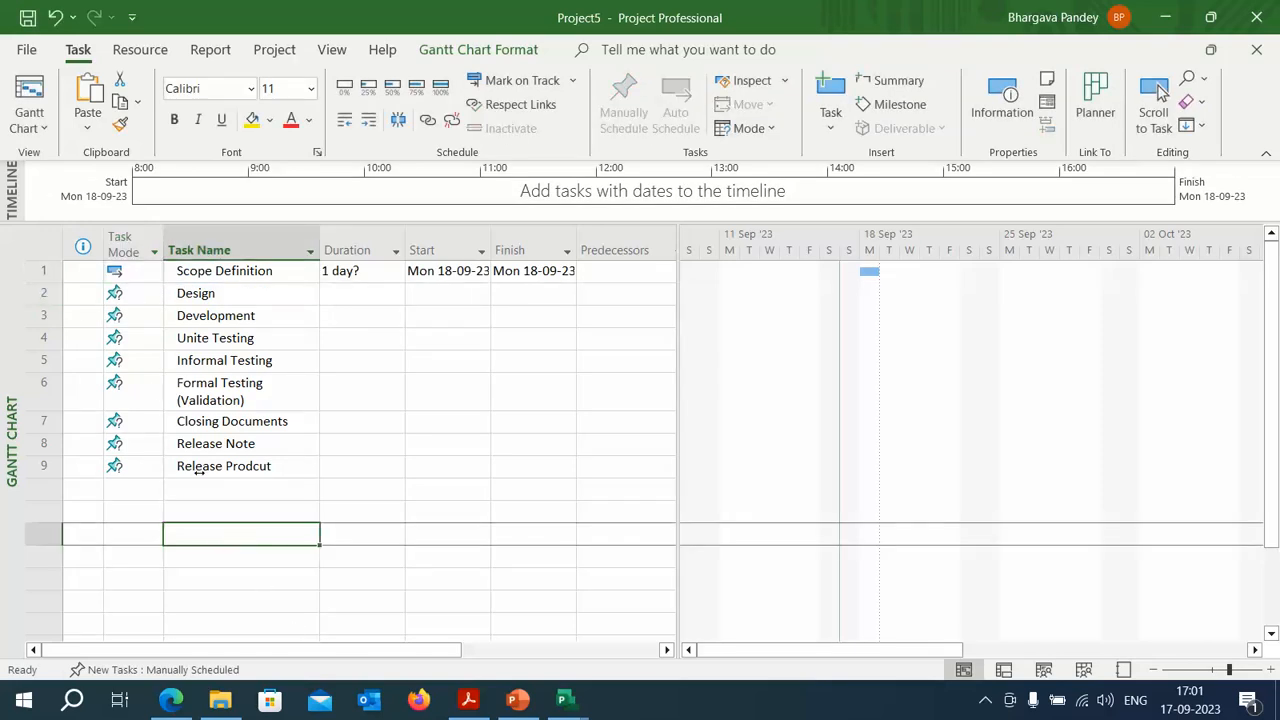
# - Change the task mode of Design and Development to Auto Scheduled
pyautogui.moveTo(130, 271); pyautogui.dragTo(150, 470)
pyautogui.click(173, 514)
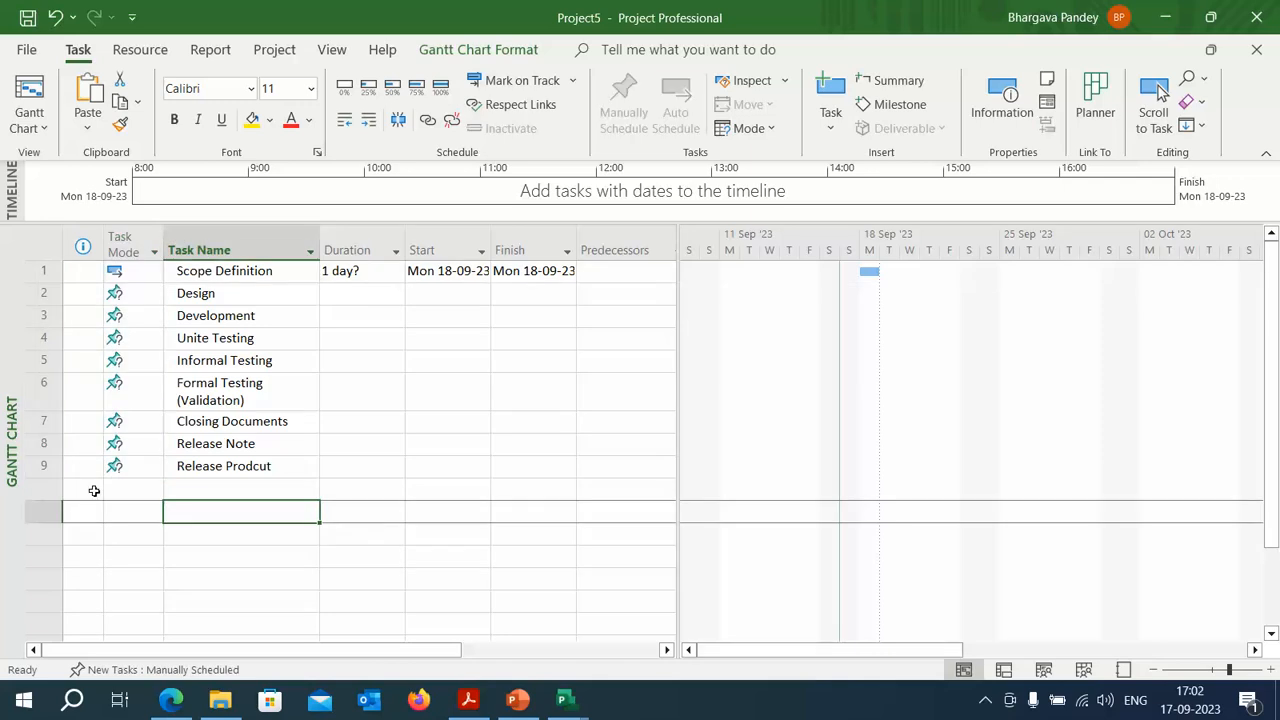
pyautogui.click(130, 293)
pyautogui.click(154, 293)
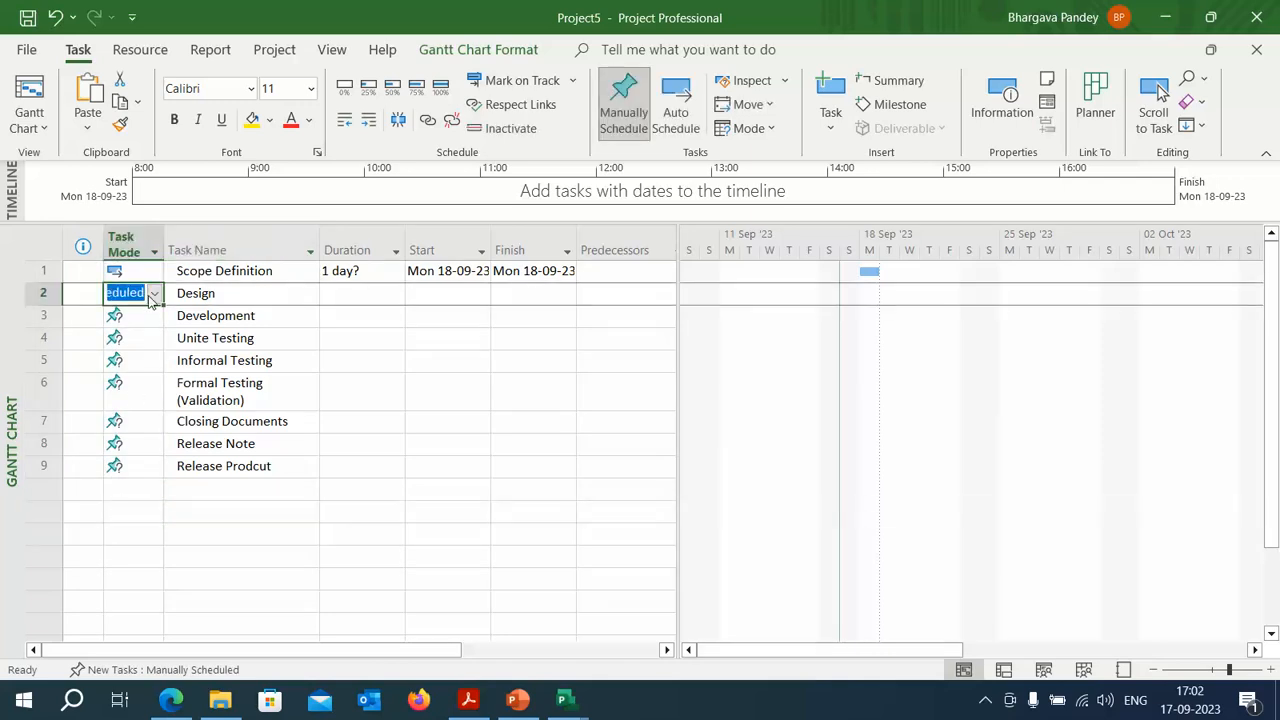
pyautogui.click(154, 293)
pyautogui.click(140, 327)
pyautogui.click(134, 315)
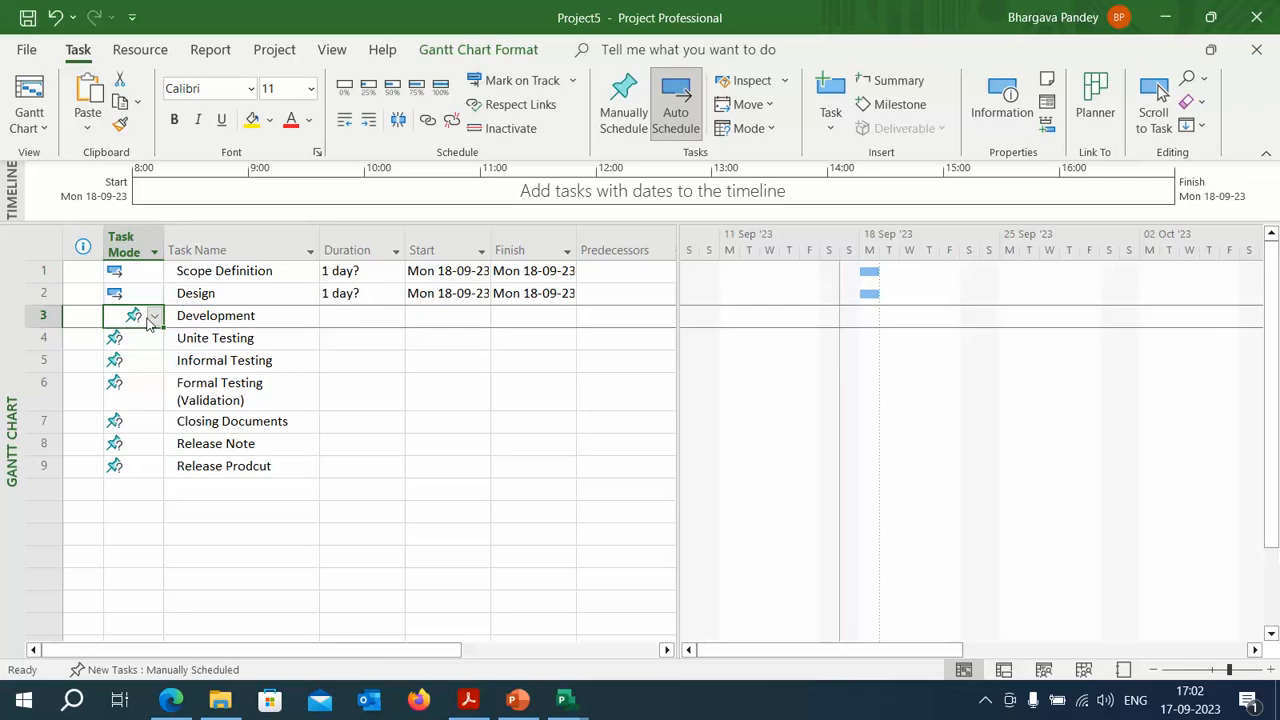
pyautogui.click(154, 315)
pyautogui.click(128, 345)
# - Change the task mode of Unite Testing and Informal Testing to Auto Scheduled
pyautogui.click(134, 338)
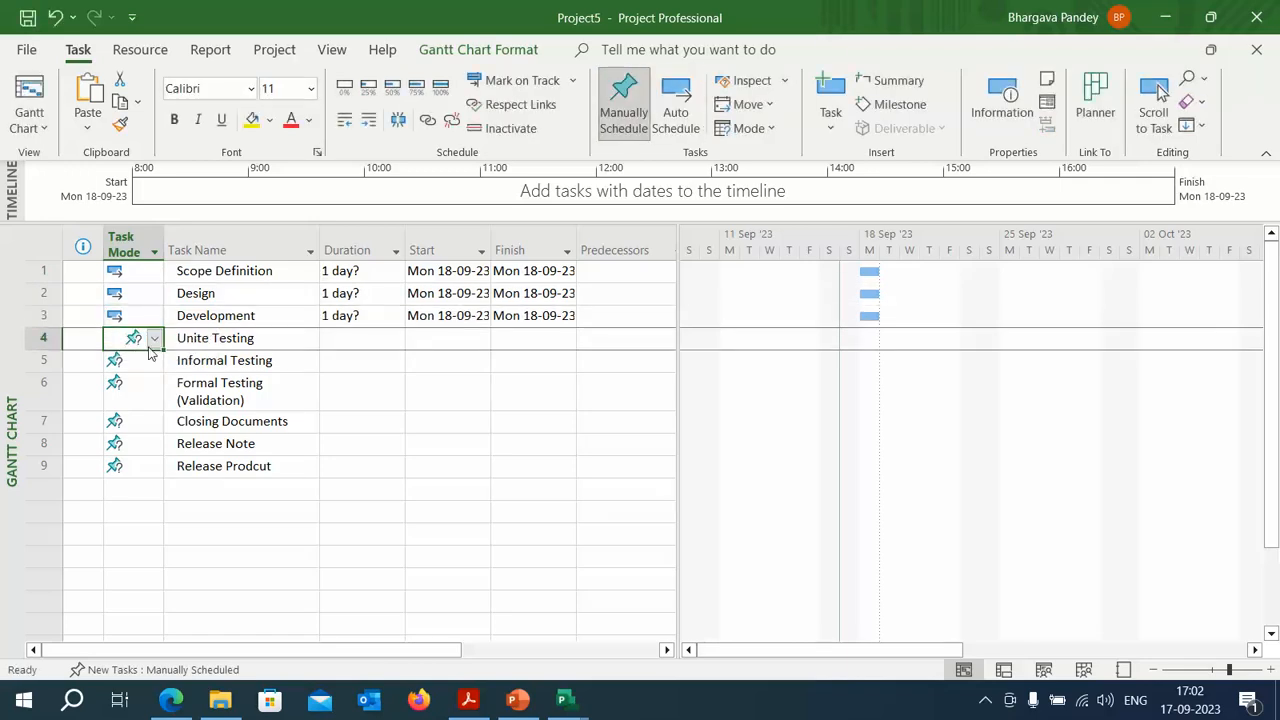
pyautogui.click(154, 338)
pyautogui.click(154, 338)
pyautogui.click(137, 372)
pyautogui.click(131, 360)
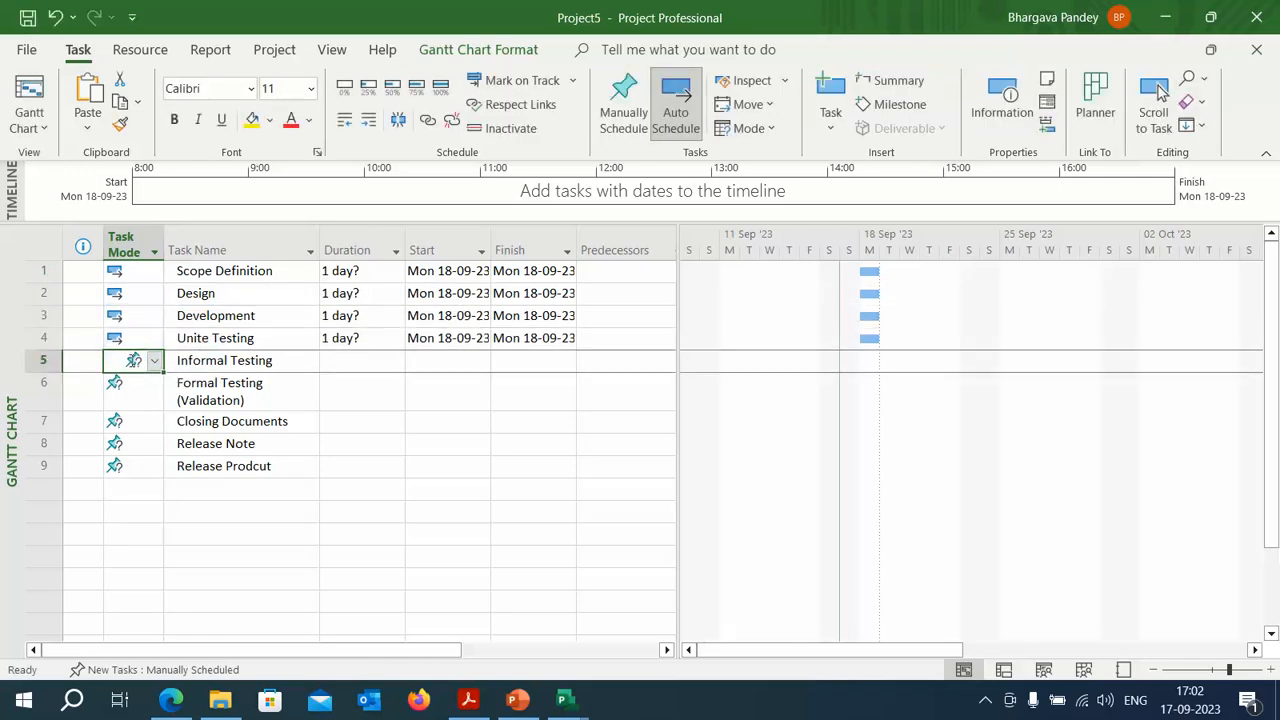
pyautogui.click(154, 360)
pyautogui.click(143, 396)
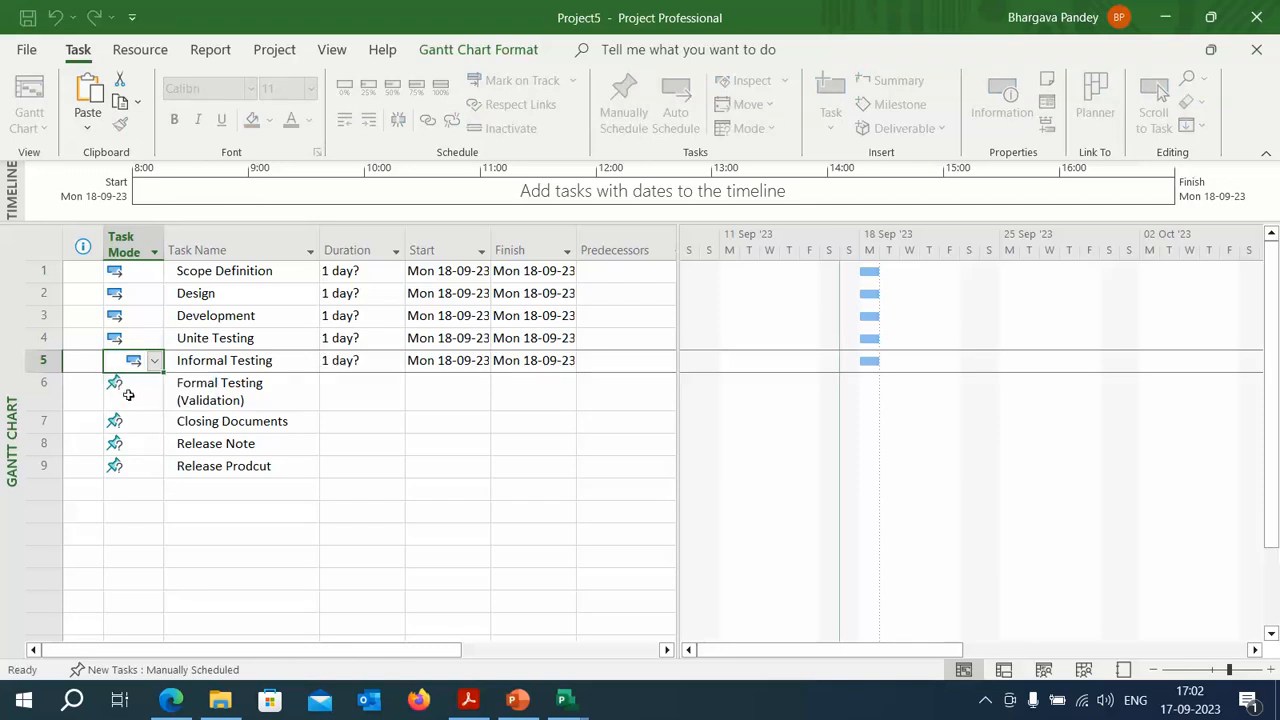
# - Change the task mode of Formal Testing (Validation) and Closing Documents to Auto Scheduled
pyautogui.click(128, 391)
pyautogui.click(154, 393)
pyautogui.click(143, 434)
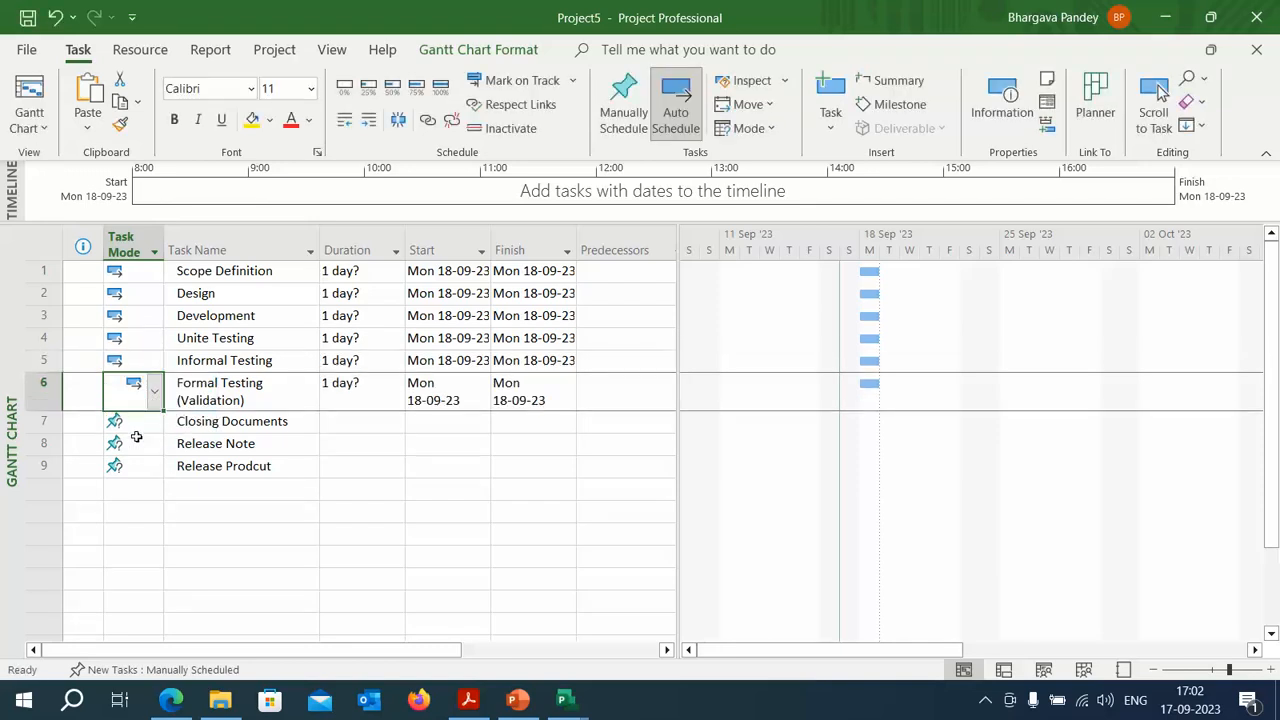
pyautogui.click(134, 421)
pyautogui.click(154, 421)
pyautogui.click(154, 421)
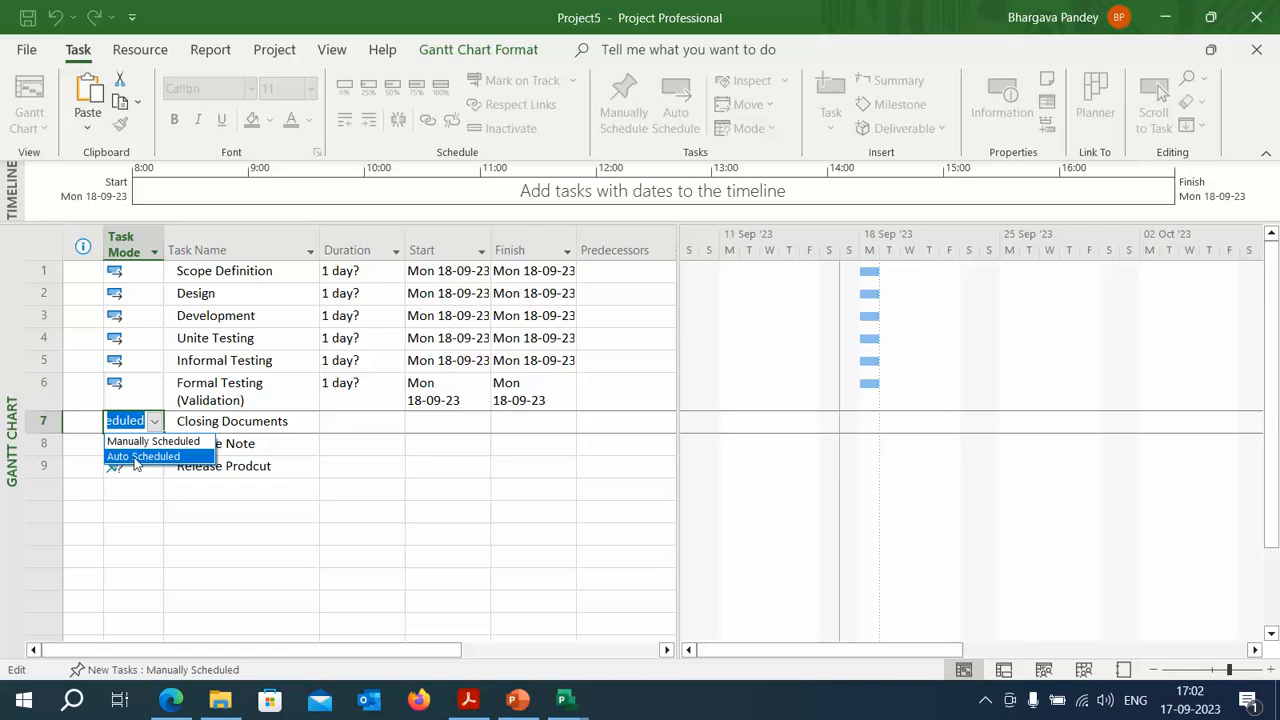
pyautogui.click(143, 456)
# - Change the task mode of Release Note and Release Prodcut to Auto Scheduled
pyautogui.click(140, 443)
pyautogui.click(154, 443)
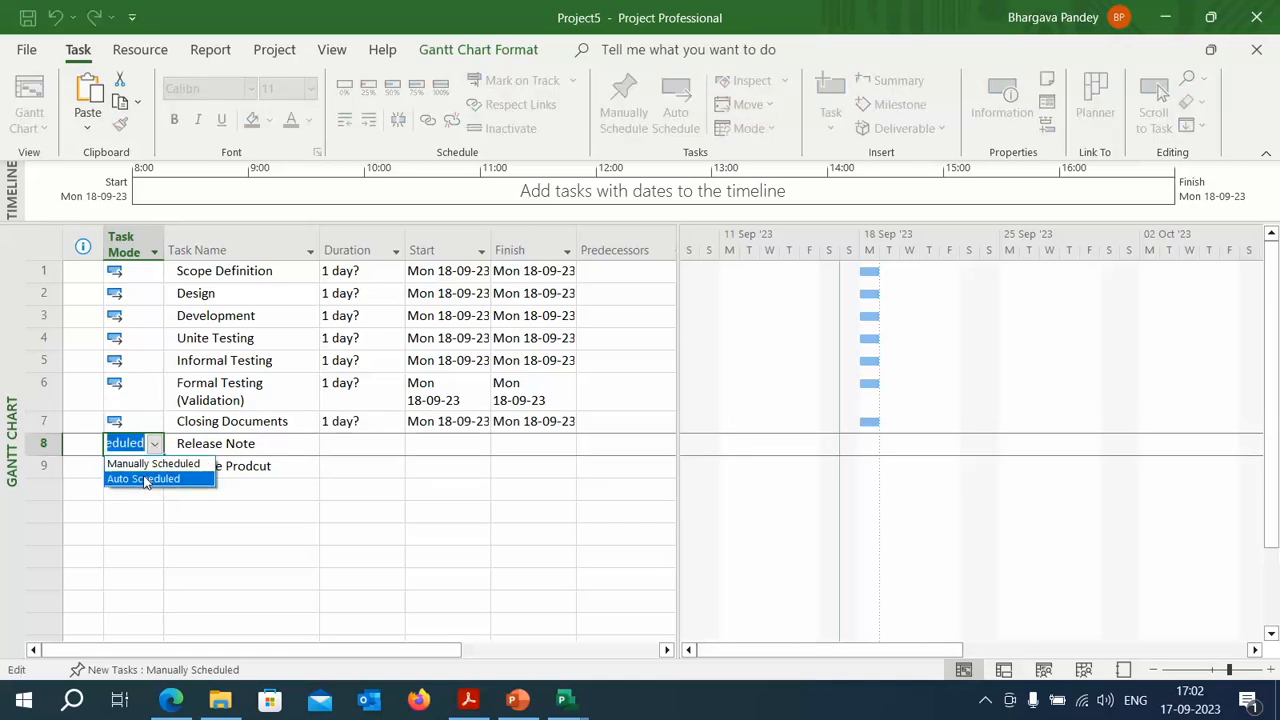
pyautogui.click(143, 478)
pyautogui.click(125, 466)
pyautogui.click(154, 466)
pyautogui.click(155, 466)
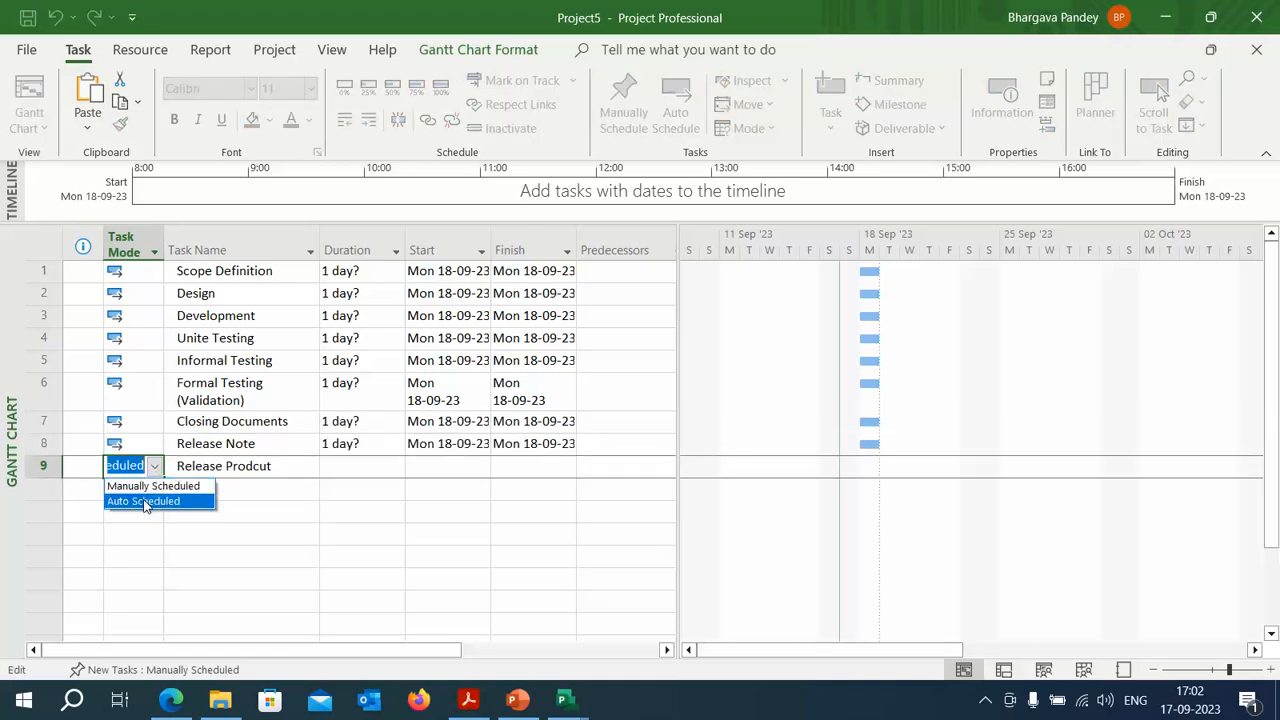
pyautogui.click(143, 503)
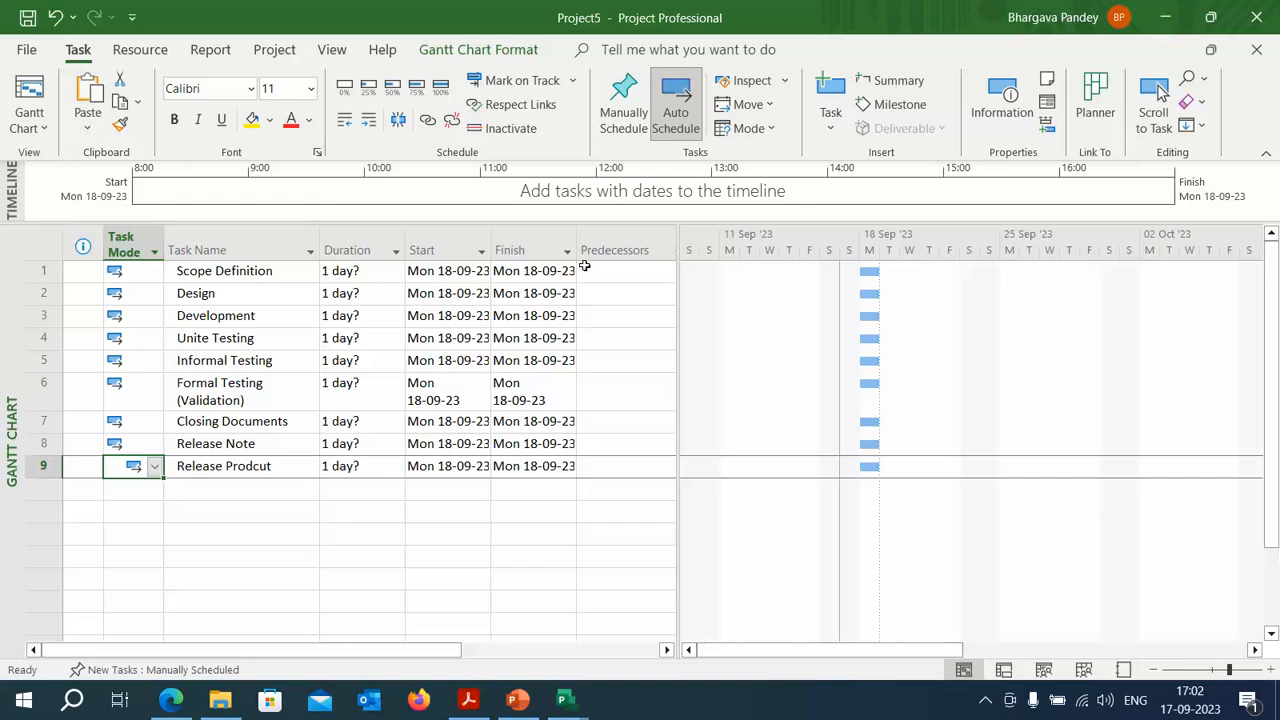
# - Fit the Start and Finish columns to their dates, and widen the Task Name column and the task table
pyautogui.doubleClick(491, 237)
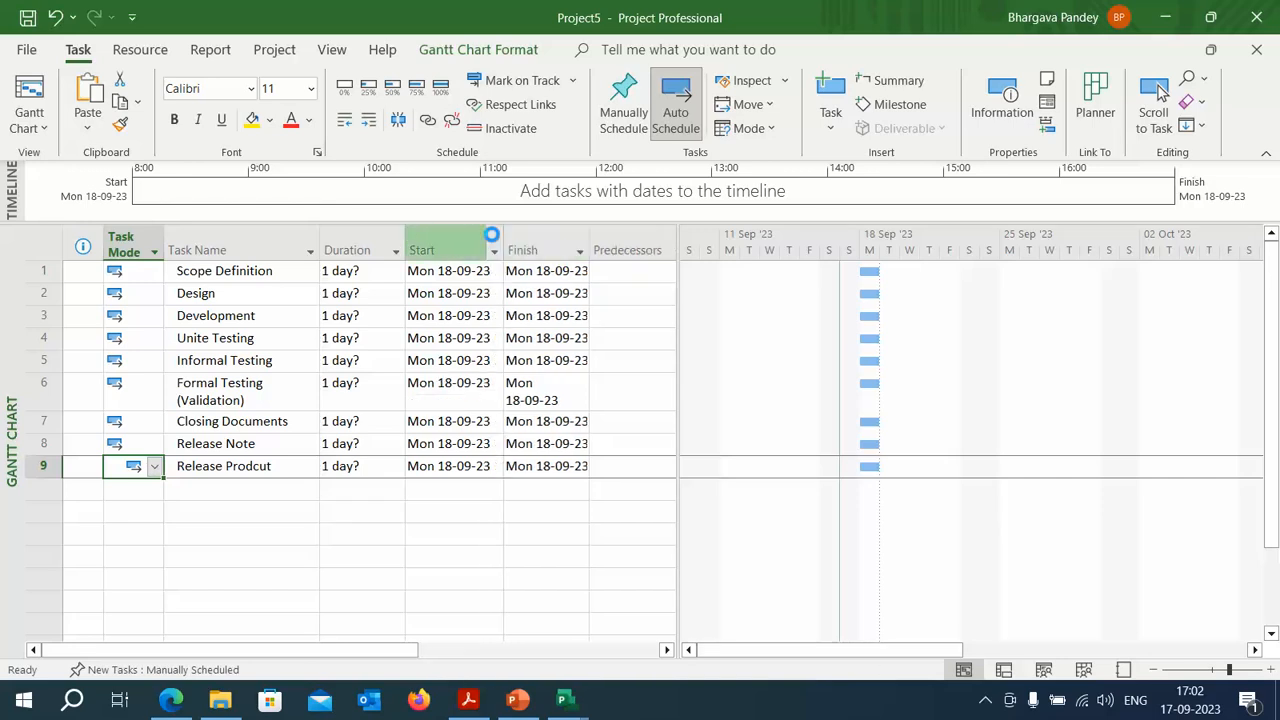
pyautogui.doubleClick(589, 237)
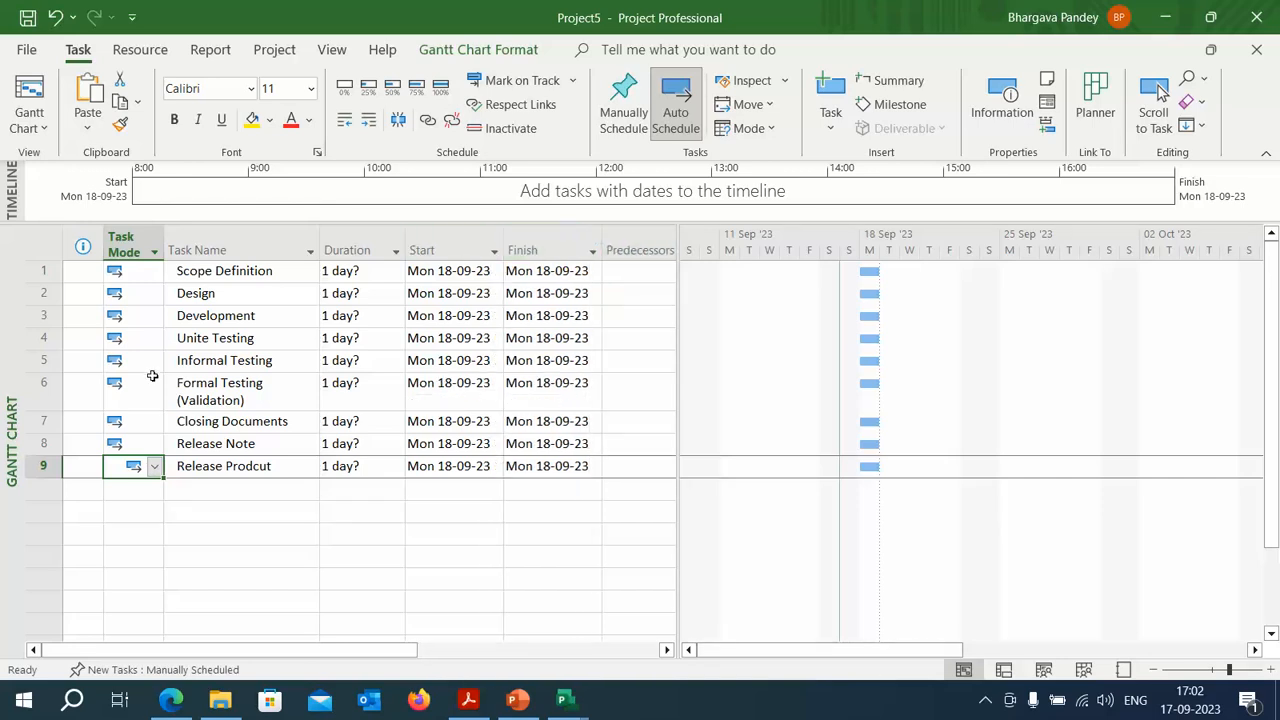
pyautogui.moveTo(318, 234); pyautogui.dragTo(367, 234)
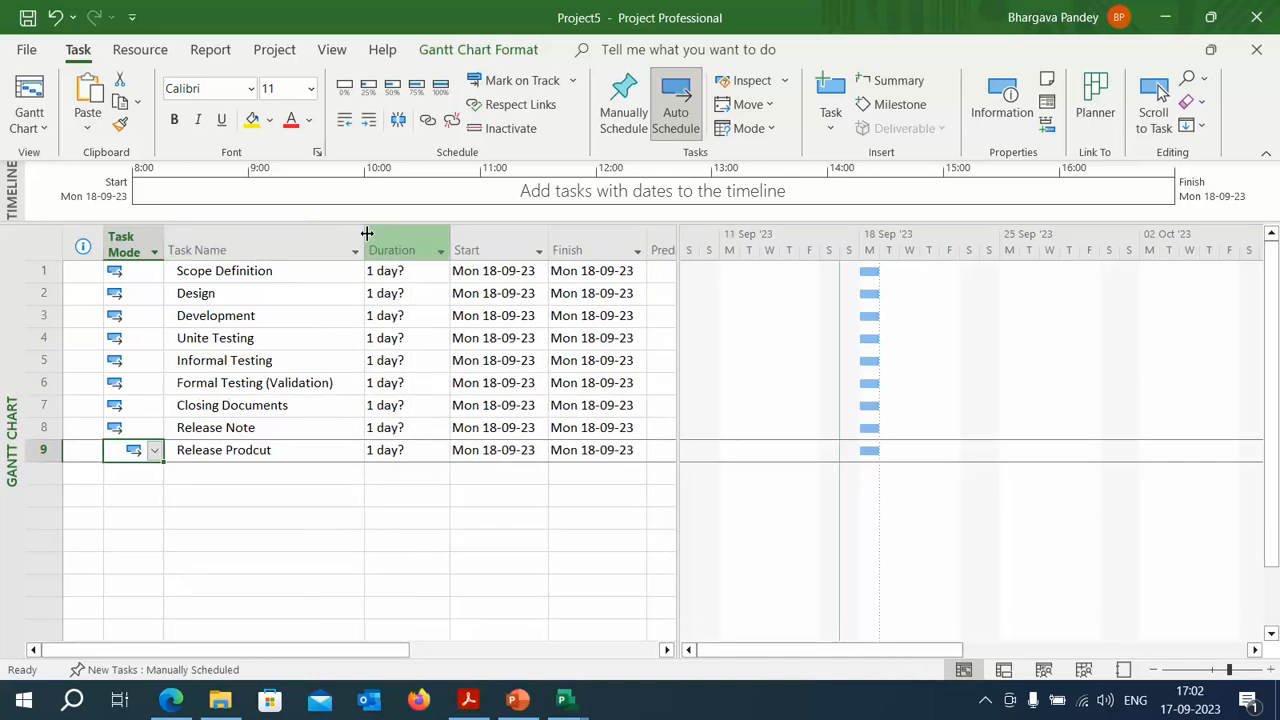
pyautogui.moveTo(676, 483); pyautogui.dragTo(694, 483)
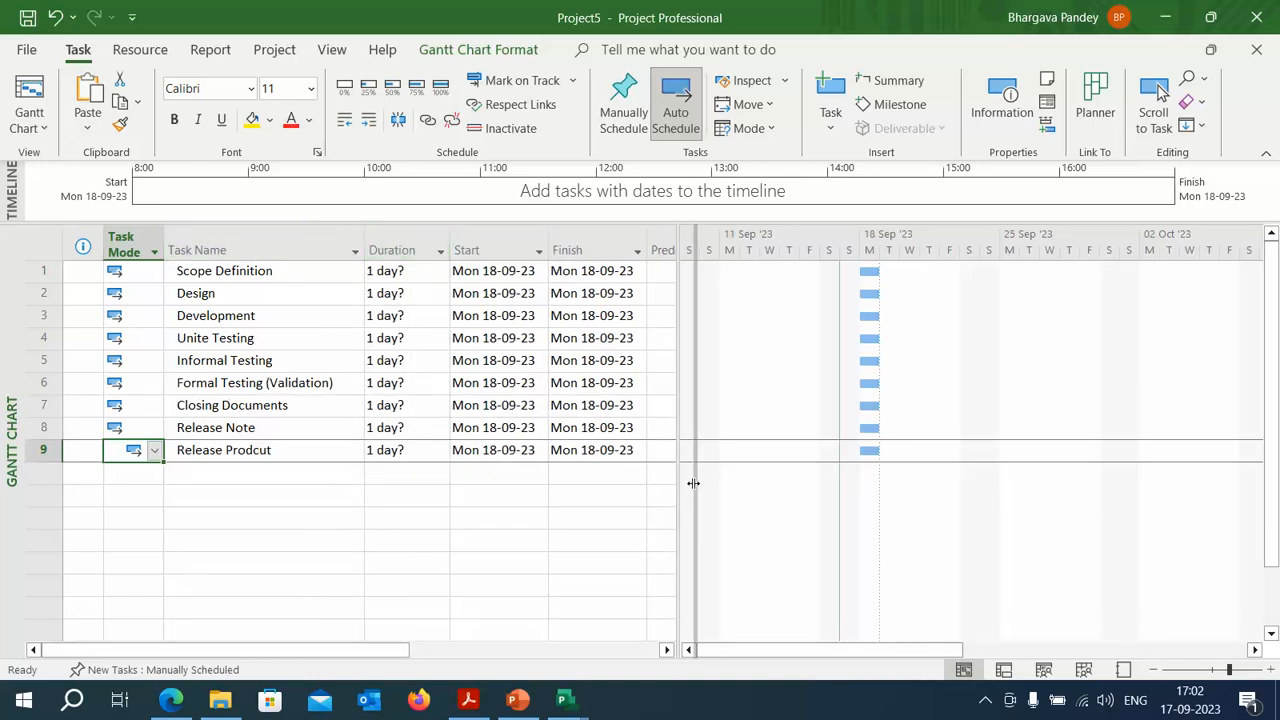
pyautogui.click(346, 515)
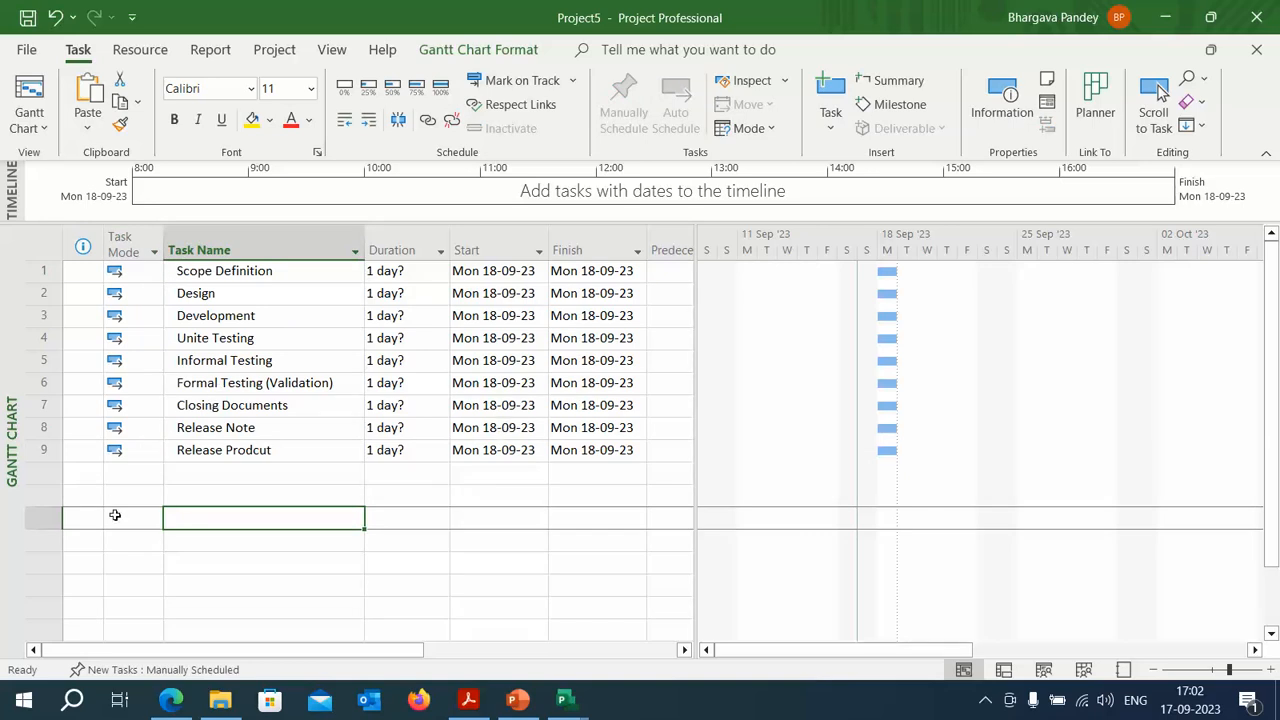
# - Set the default scheduling mode for new tasks to Auto Scheduled
pyautogui.click(97, 670)
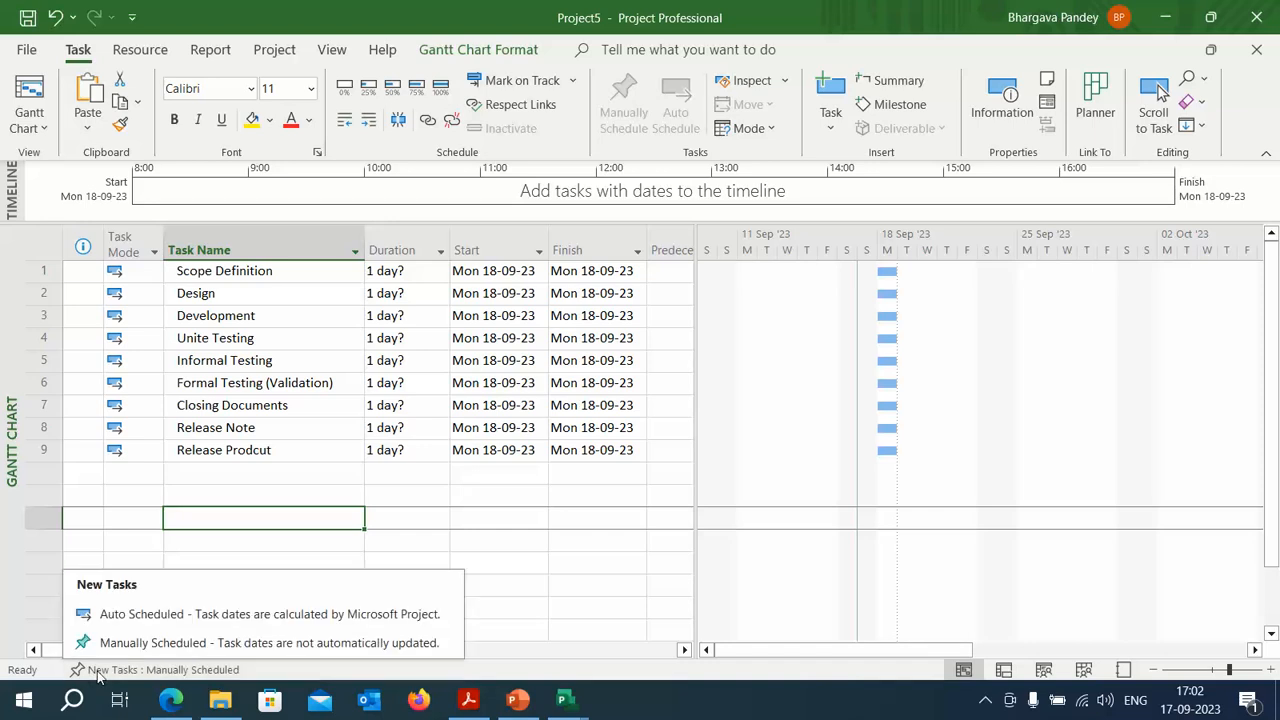
pyautogui.click(127, 616)
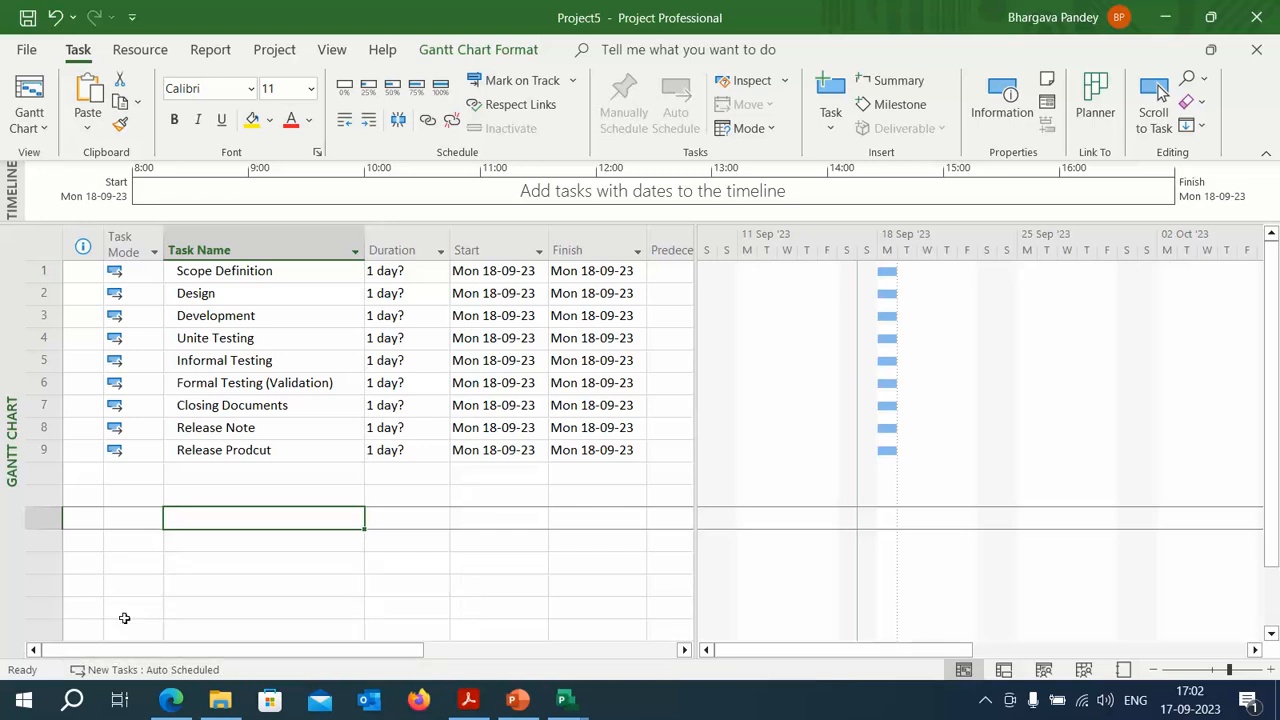
# - Add a trial task named Test Task below Release Prodcut, and delete it again
pyautogui.click(196, 474)
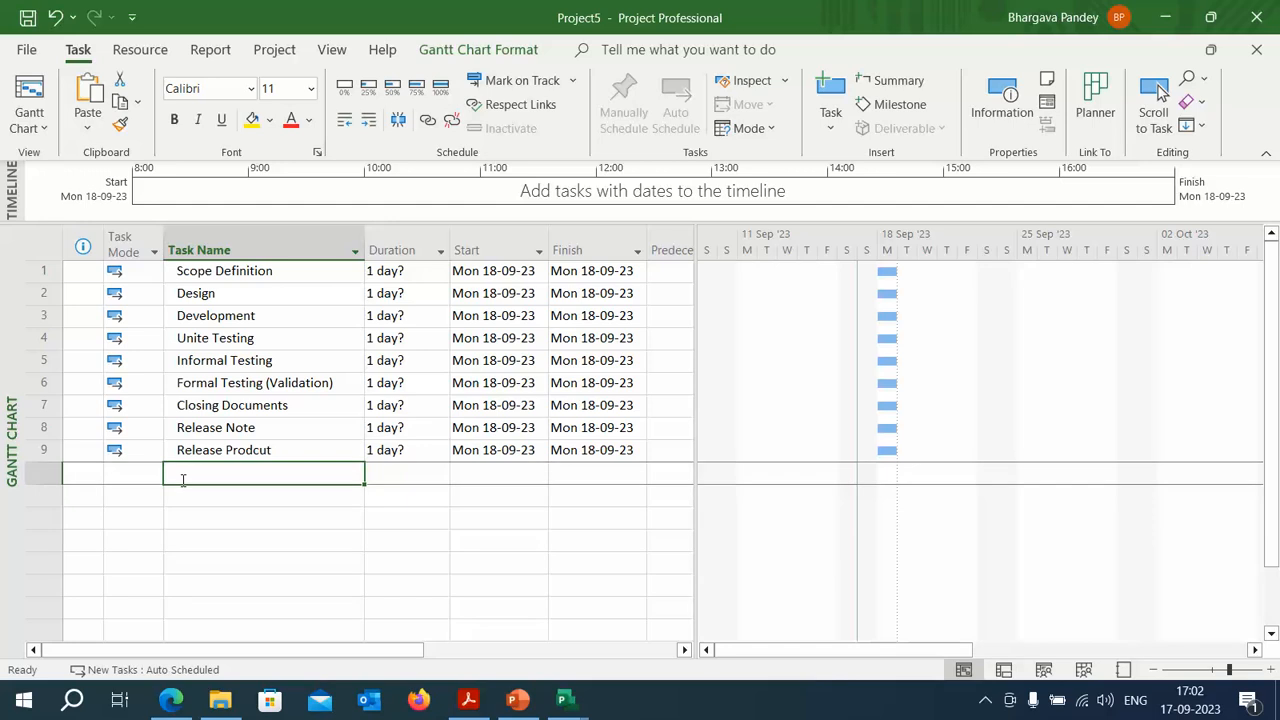
pyautogui.write('Test Task')
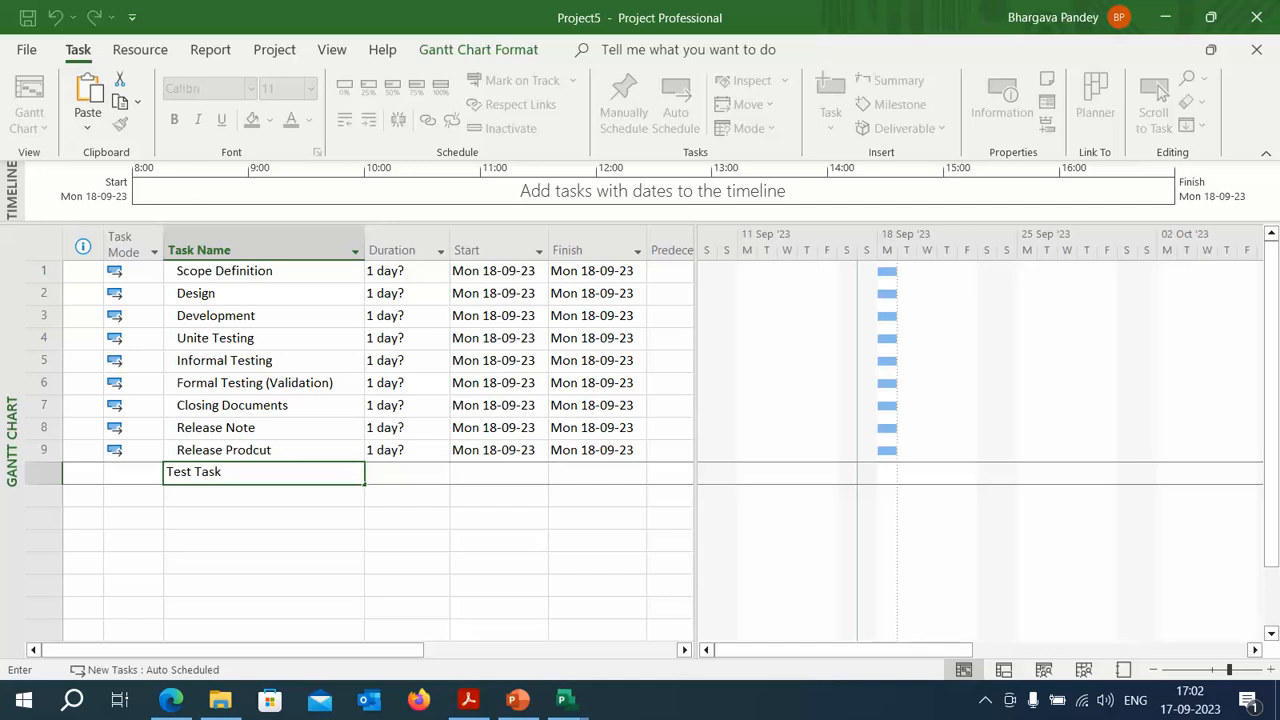
pyautogui.press('Tab')
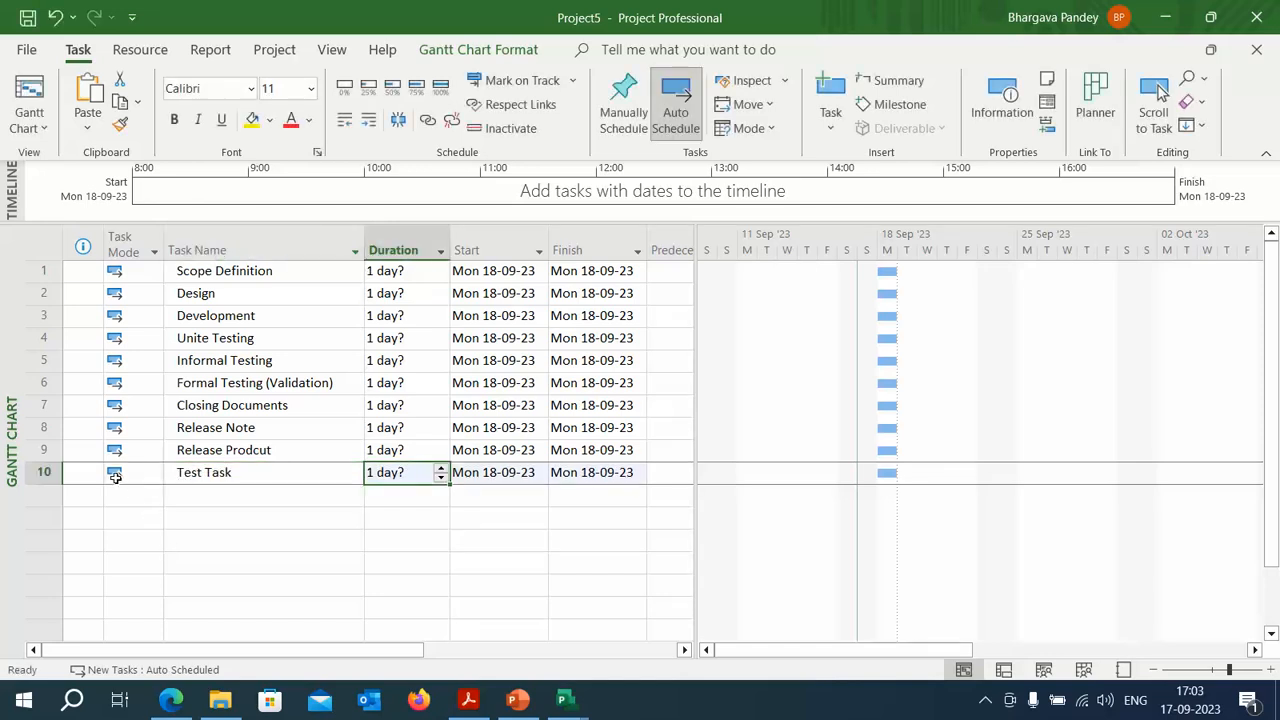
pyautogui.click(56, 478)
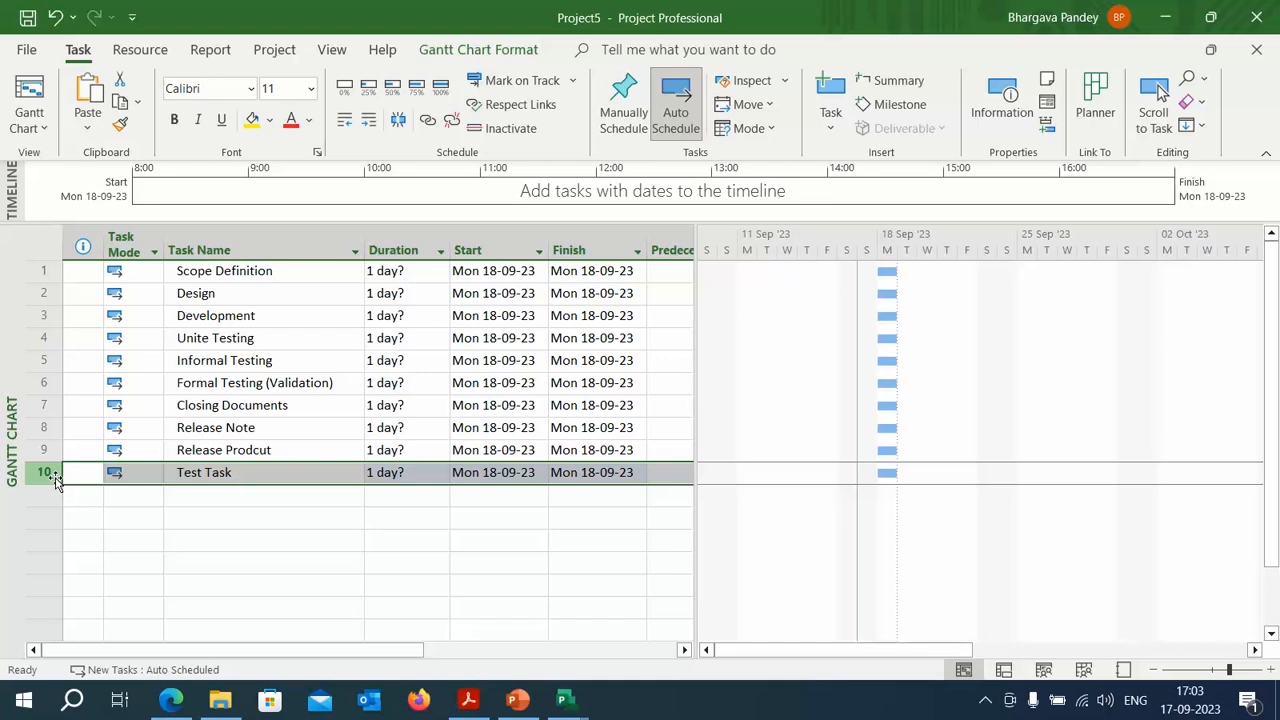
pyautogui.rightClick(56, 478)
pyautogui.click(118, 389)
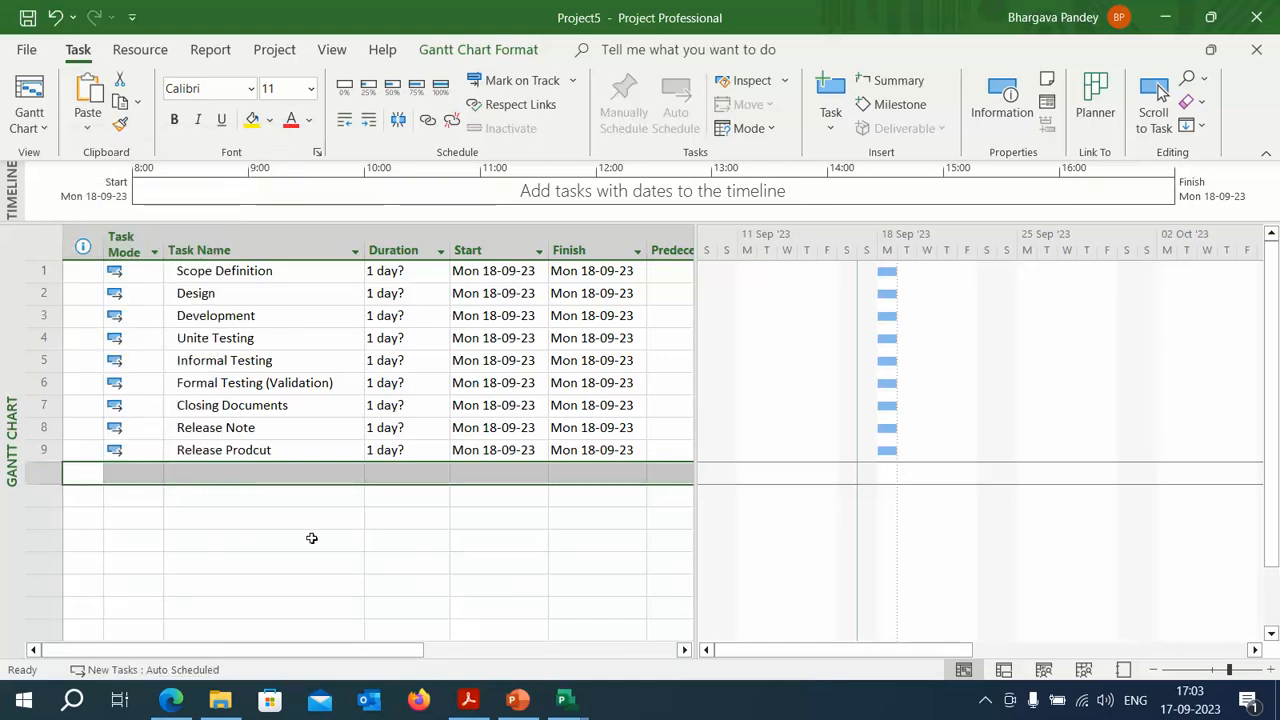
pyautogui.click(311, 538)
# - Widen the task table slightly and insert a task named Define Scope between Scope Definition and Design
pyautogui.moveTo(695, 424); pyautogui.dragTo(708, 437)
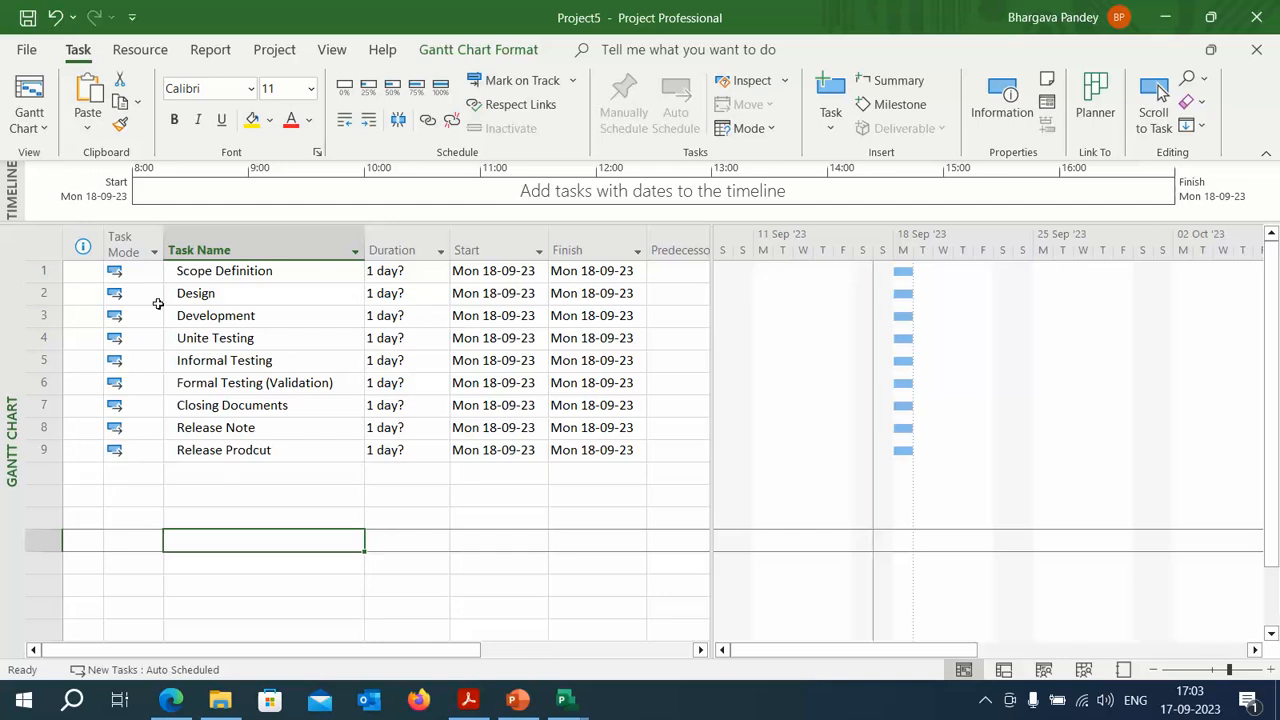
pyautogui.click(40, 293)
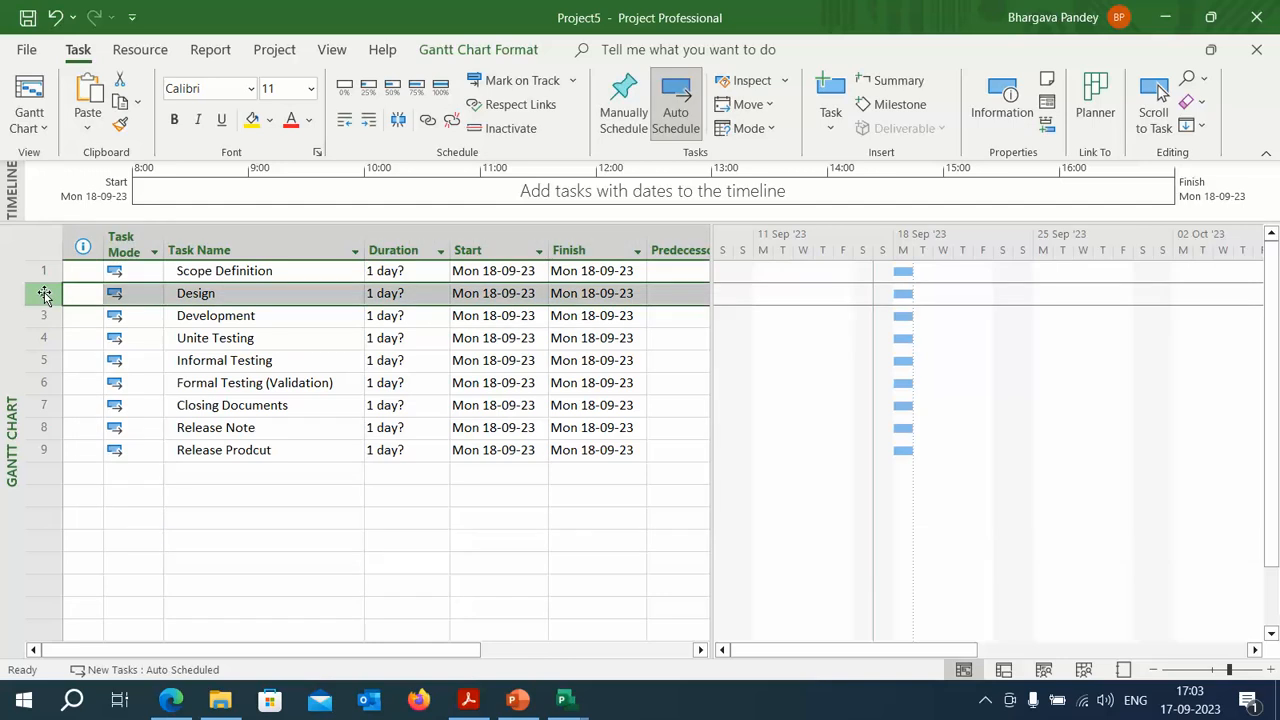
pyautogui.press('Insert')
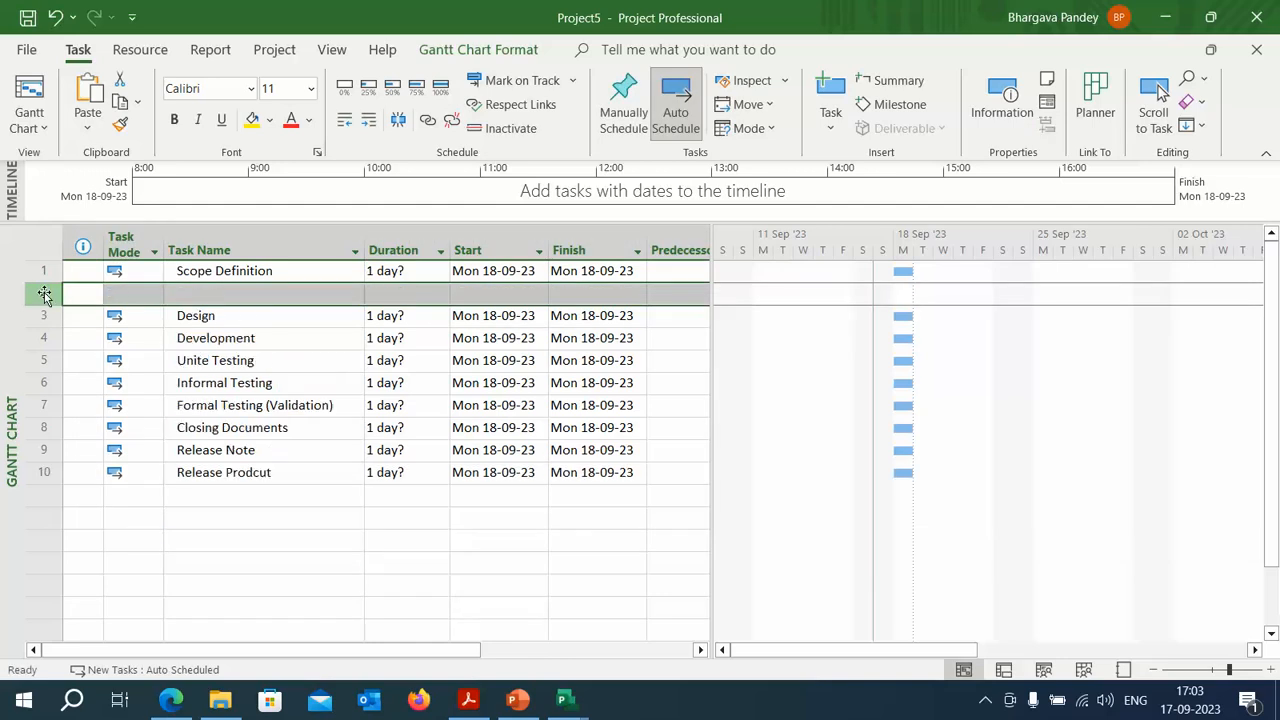
pyautogui.click(226, 291)
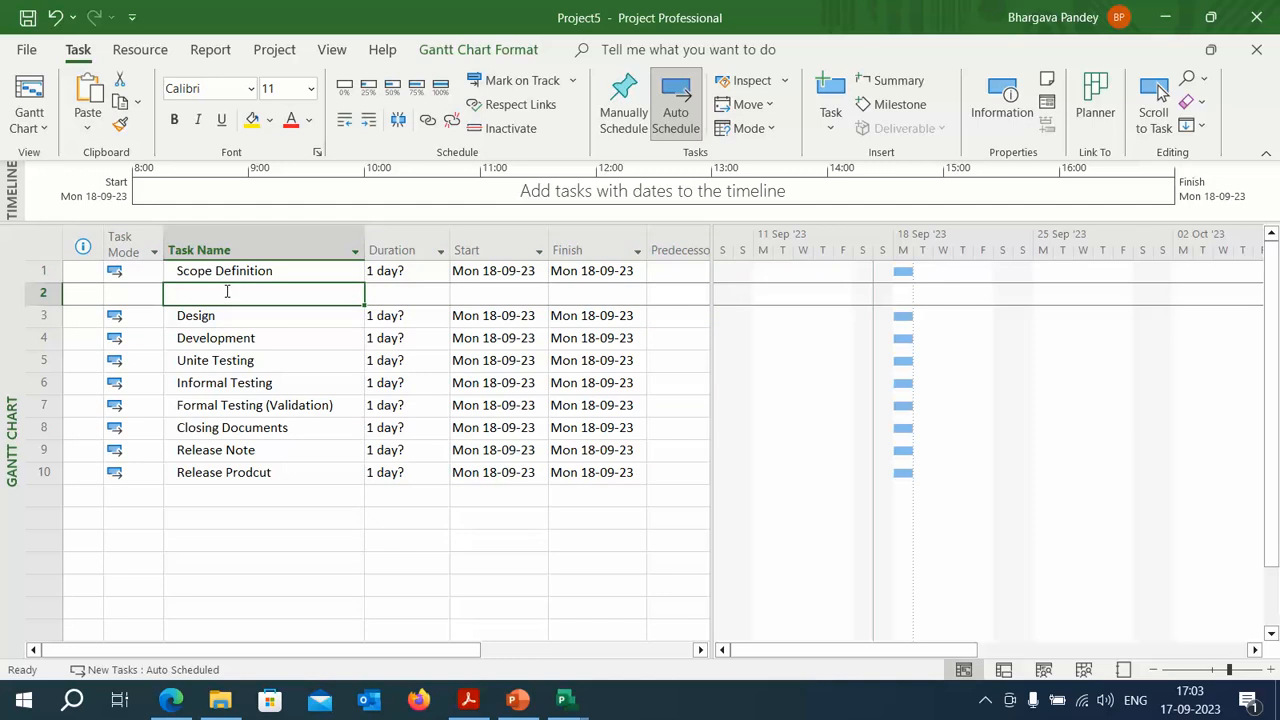
pyautogui.write('Defin')
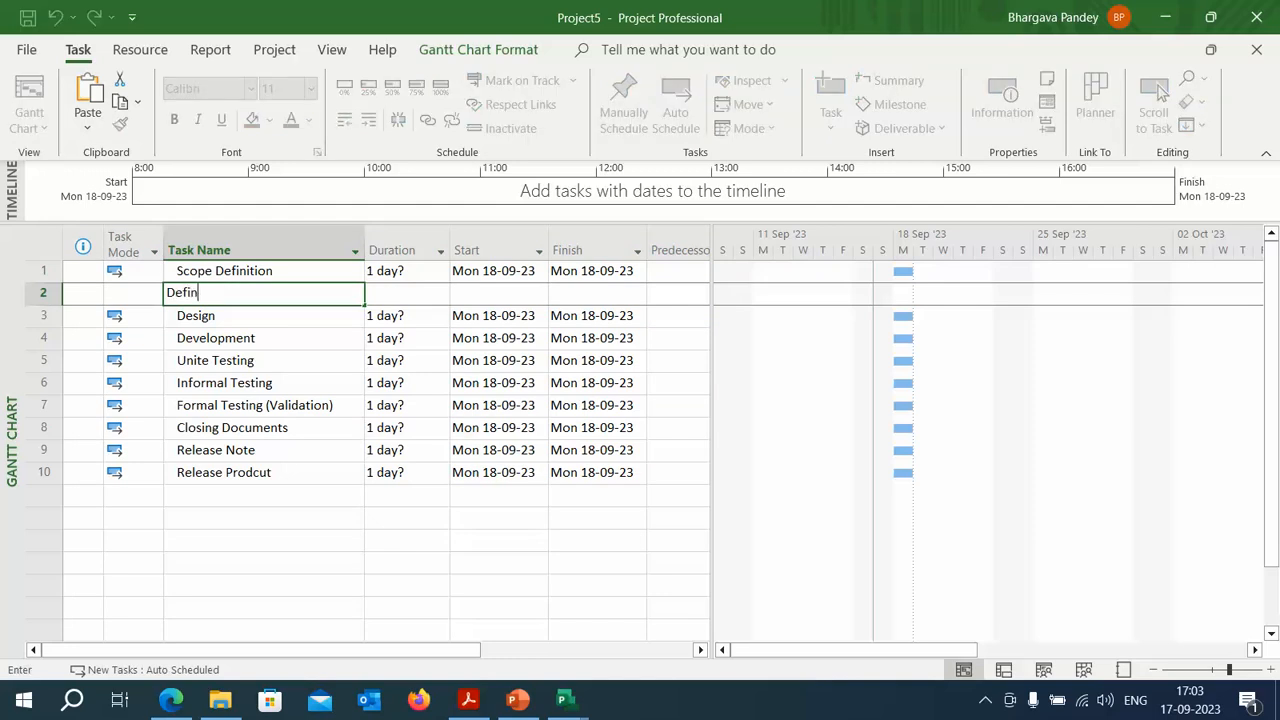
pyautogui.write('e Scope')
pyautogui.press('Return')
# - Insert a task named Approve Scope between Define Scope and Design
pyautogui.press('Insert')
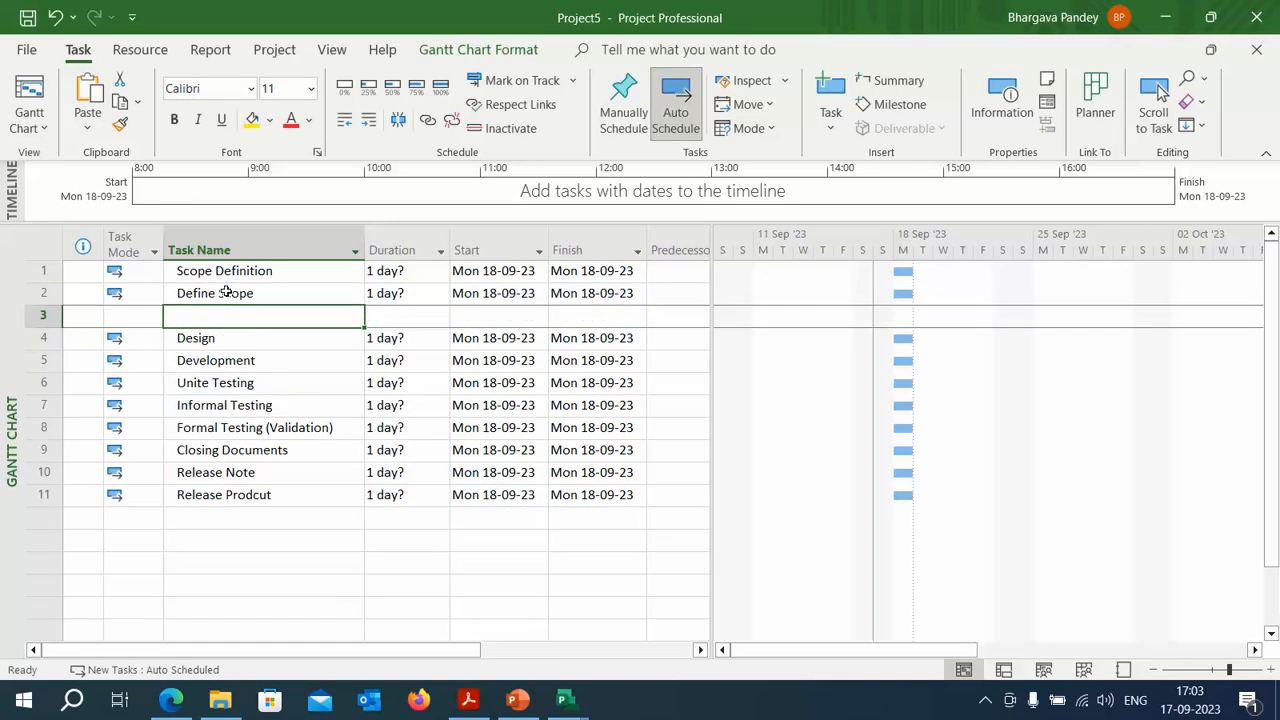
pyautogui.write('App')
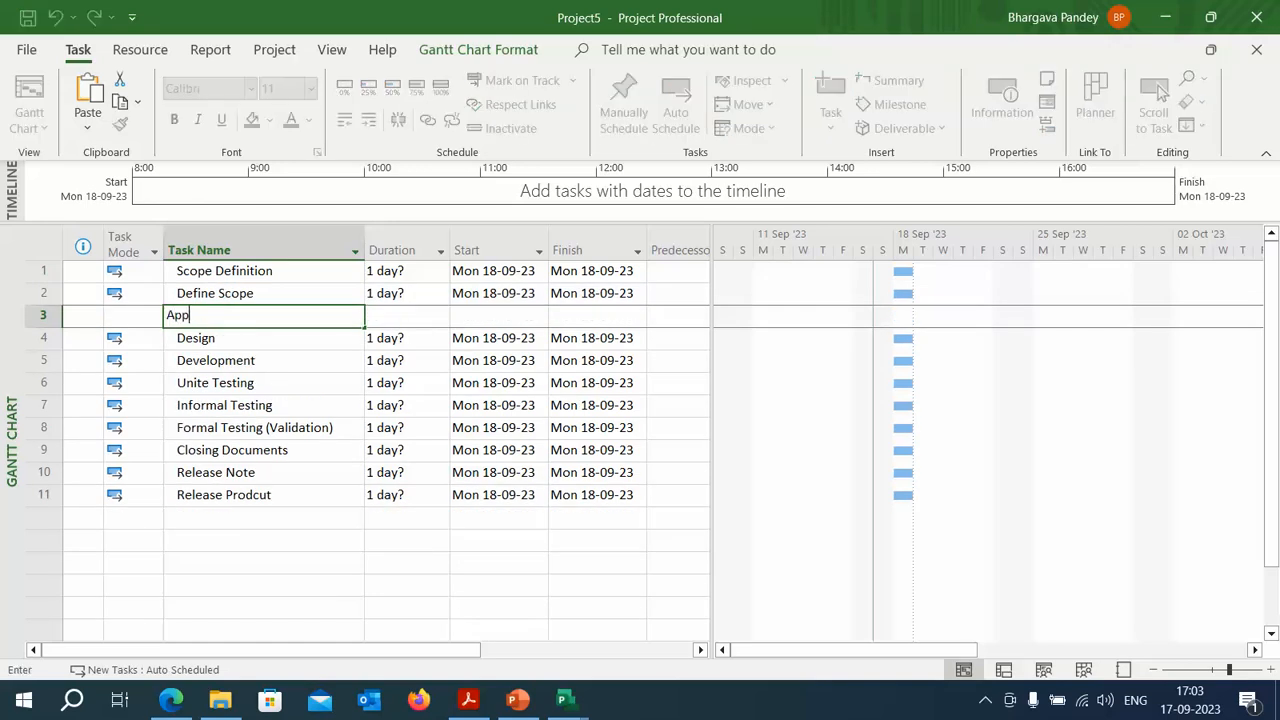
pyautogui.write('rove Scope')
pyautogui.press('Return')
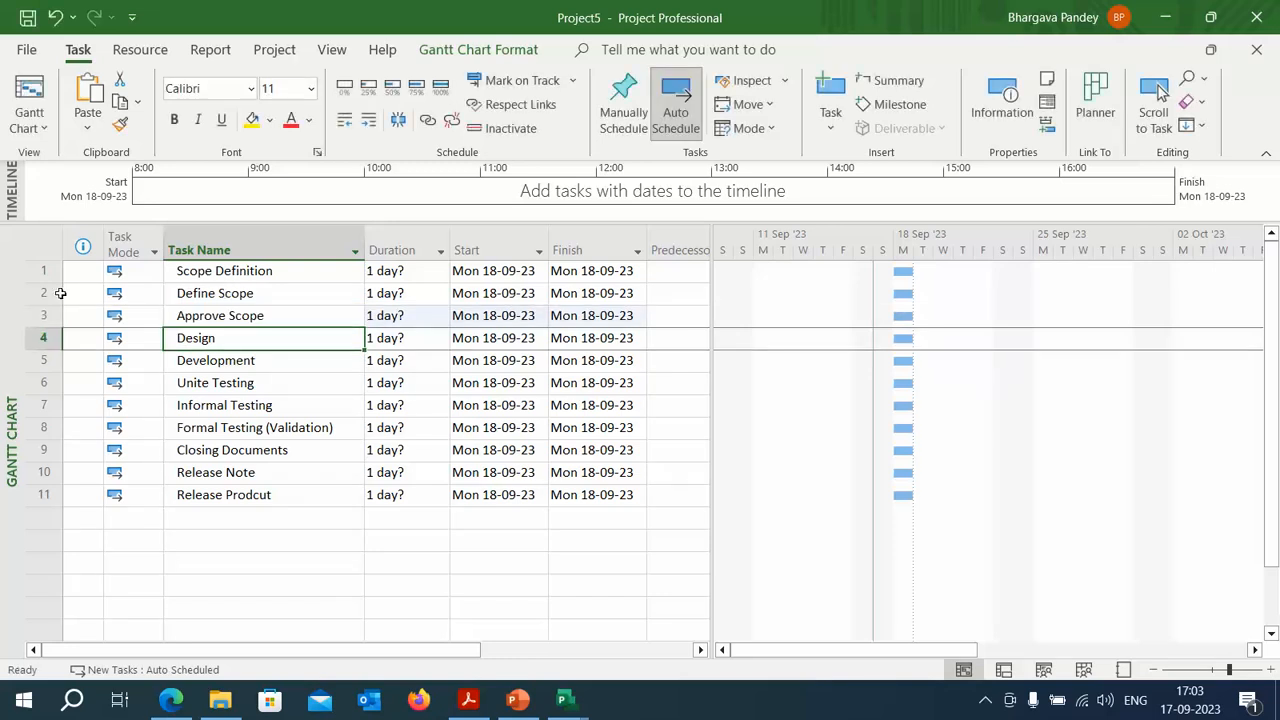
# - Try indenting Define Scope and Approve Scope under Scope Definition, and undo the indent
pyautogui.moveTo(31, 292); pyautogui.dragTo(31, 315)
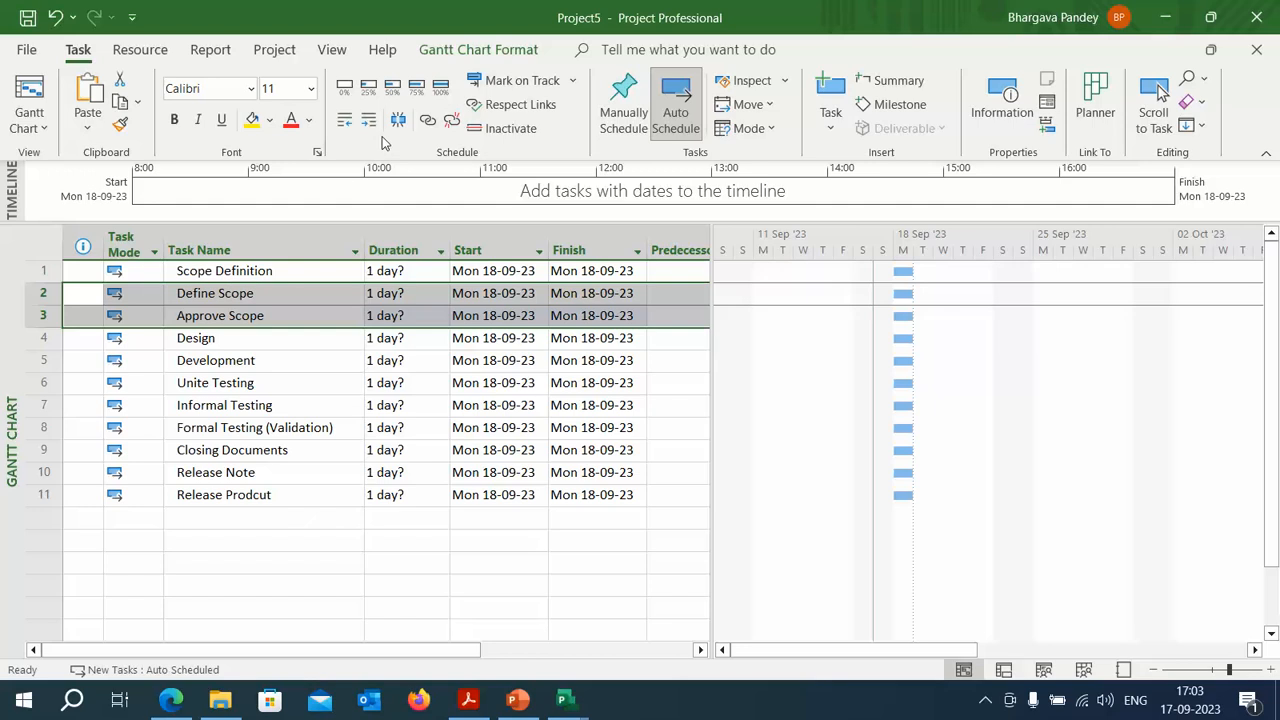
pyautogui.click(240, 296)
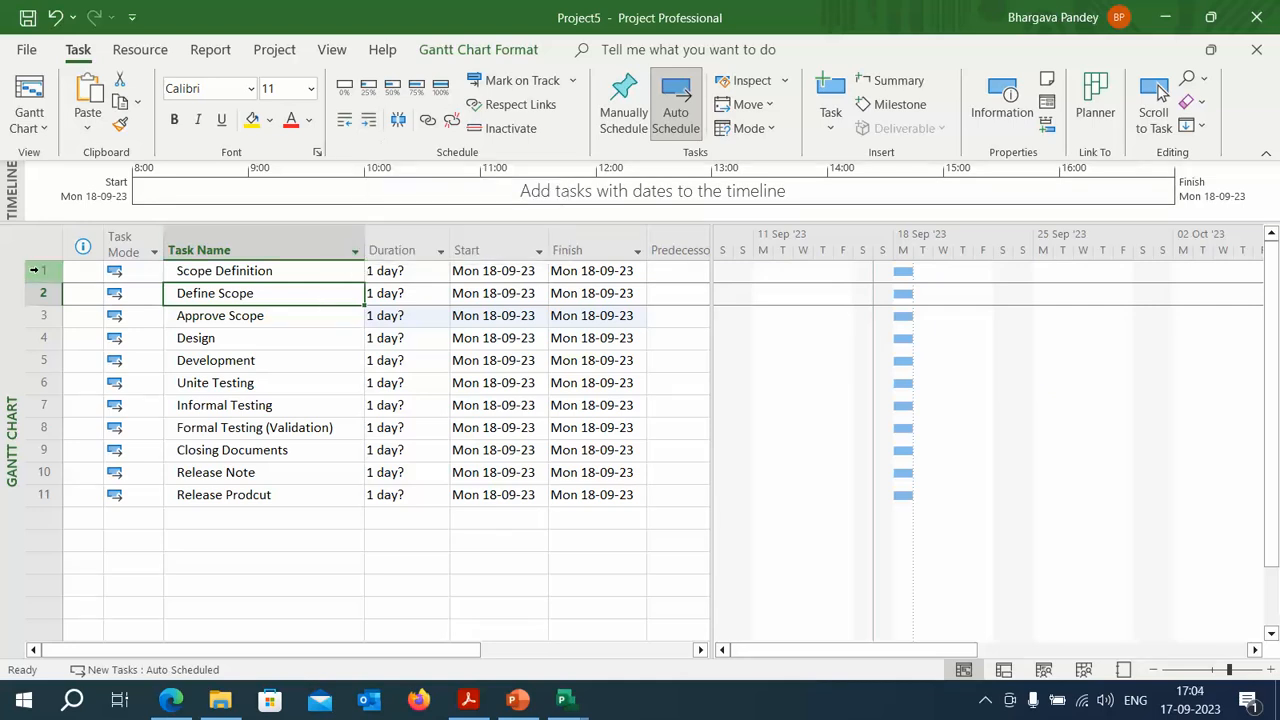
pyautogui.moveTo(40, 293); pyautogui.dragTo(40, 315)
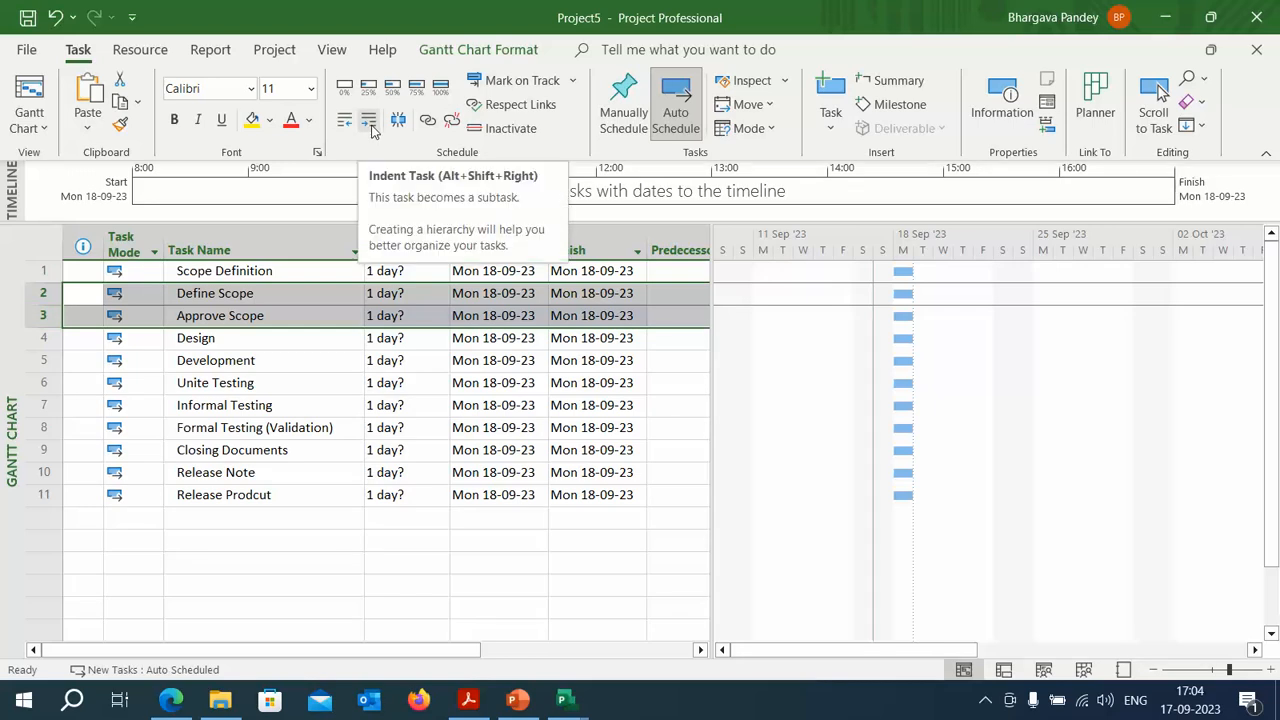
pyautogui.click(370, 128)
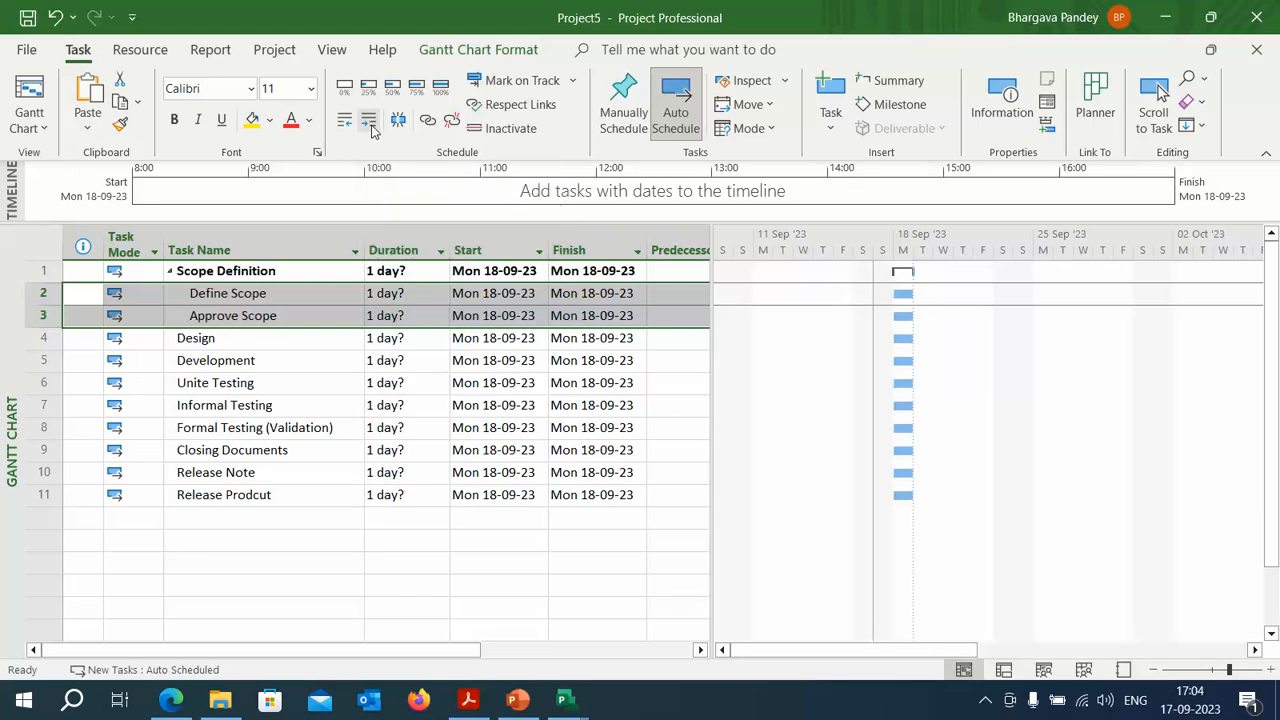
pyautogui.click(240, 297)
pyautogui.click(195, 315)
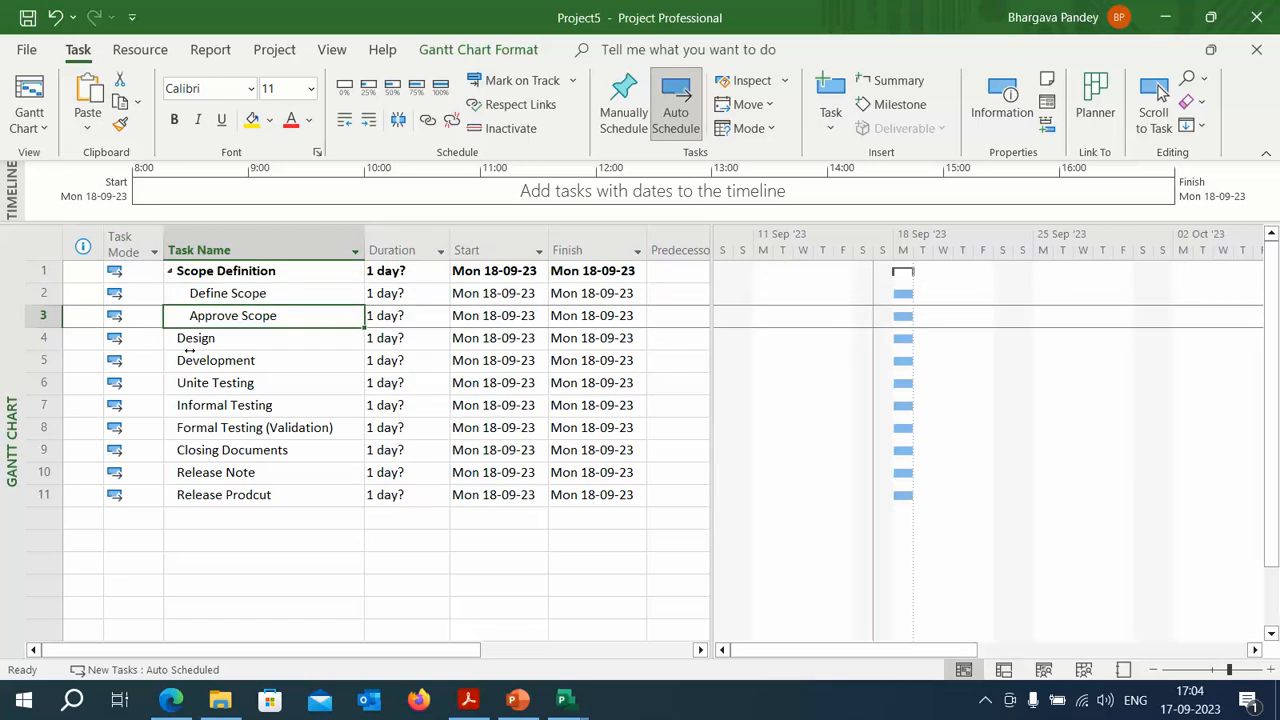
pyautogui.click(248, 338)
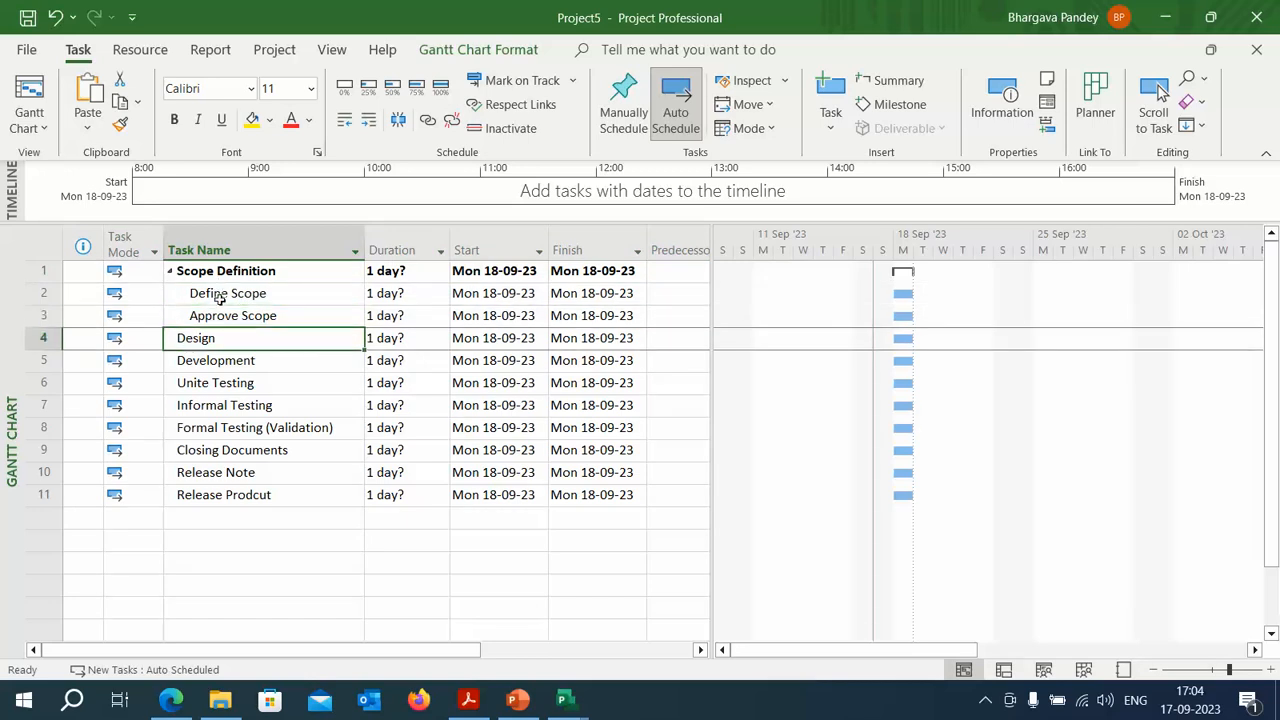
pyautogui.hotkey('ctrl', 'z')
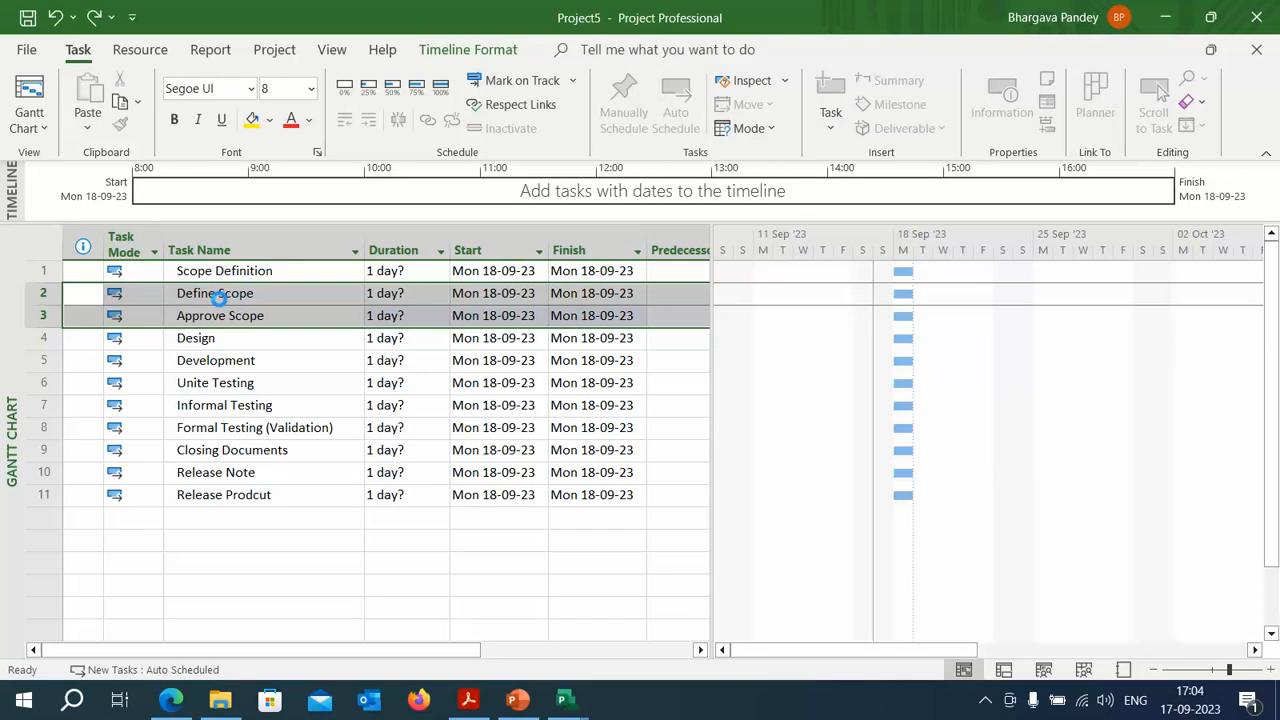
# - Indent Define Scope and Approve Scope as subtasks of Scope Definition
pyautogui.click(217, 296)
pyautogui.moveTo(50, 293); pyautogui.dragTo(45, 315)
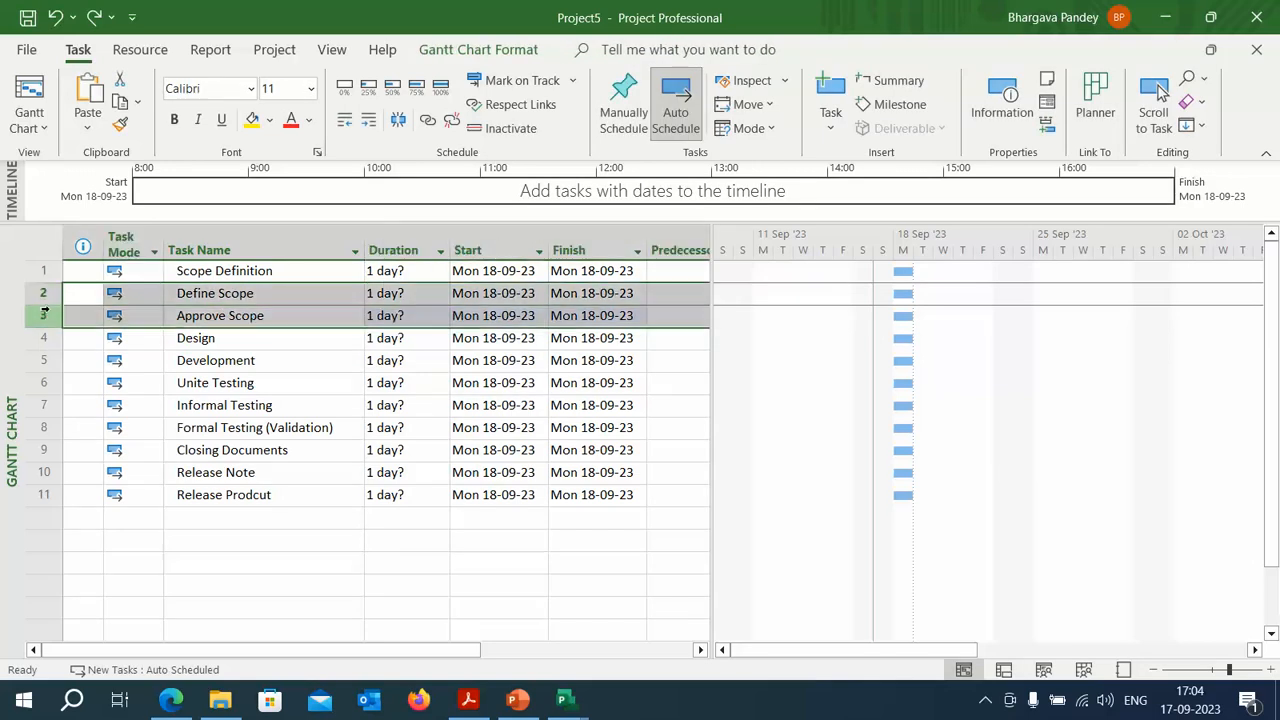
pyautogui.click(369, 121)
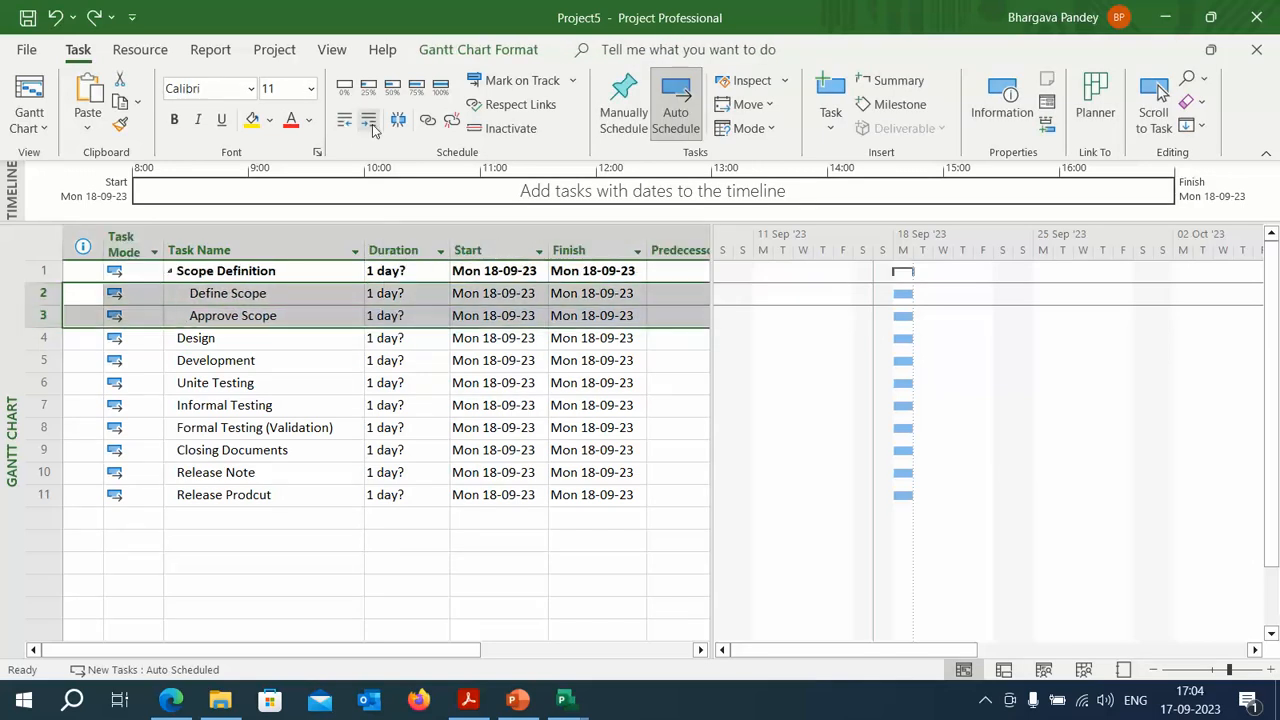
pyautogui.click(217, 296)
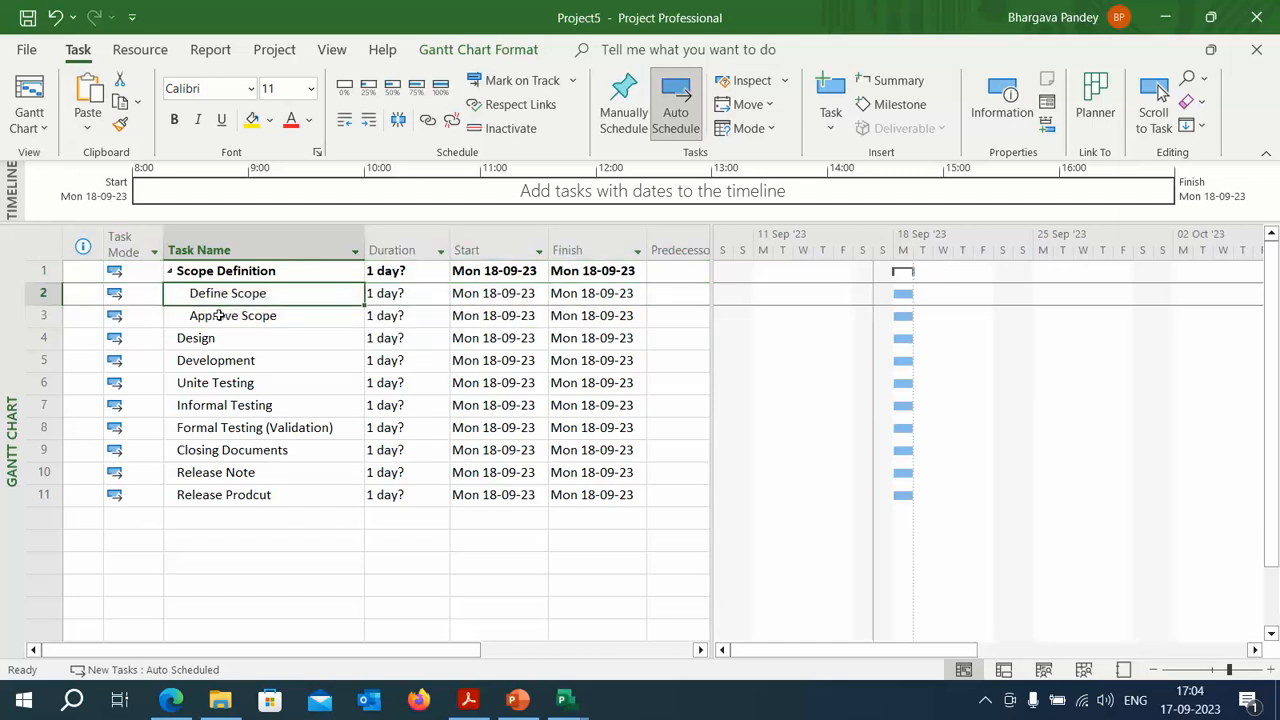
pyautogui.click(220, 315)
pyautogui.click(220, 270)
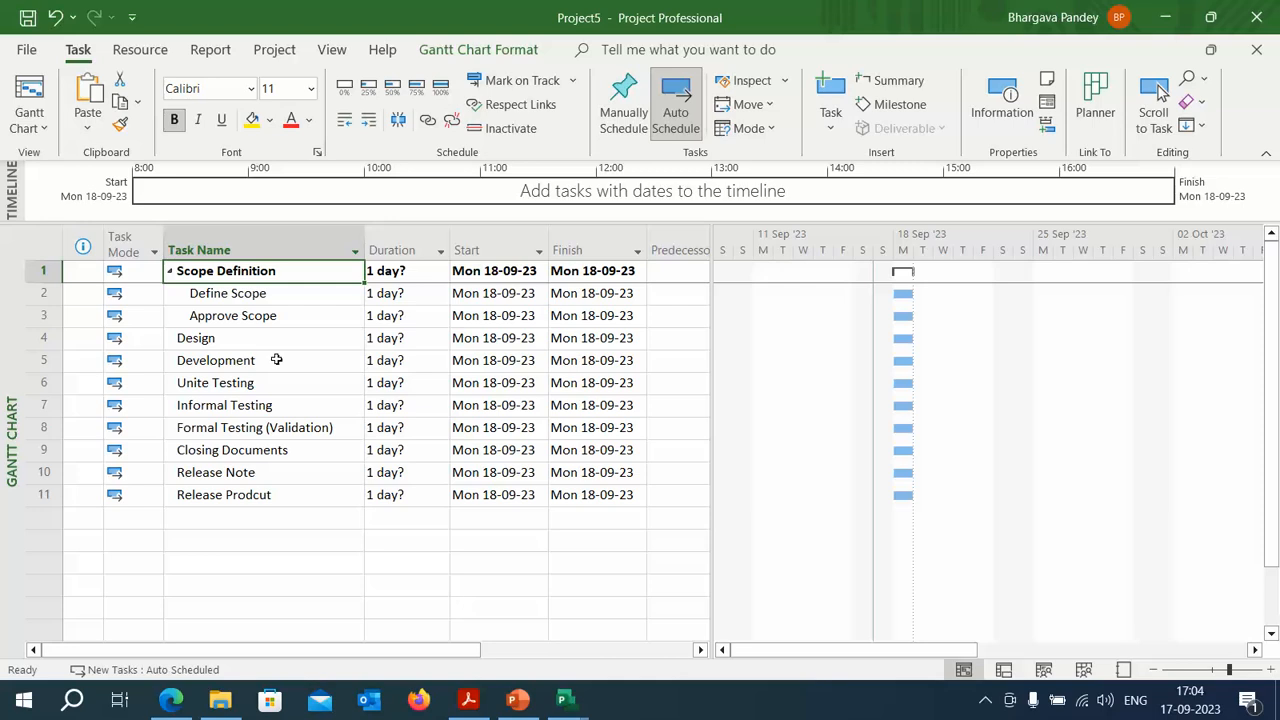
pyautogui.moveTo(224, 297); pyautogui.dragTo(222, 313)
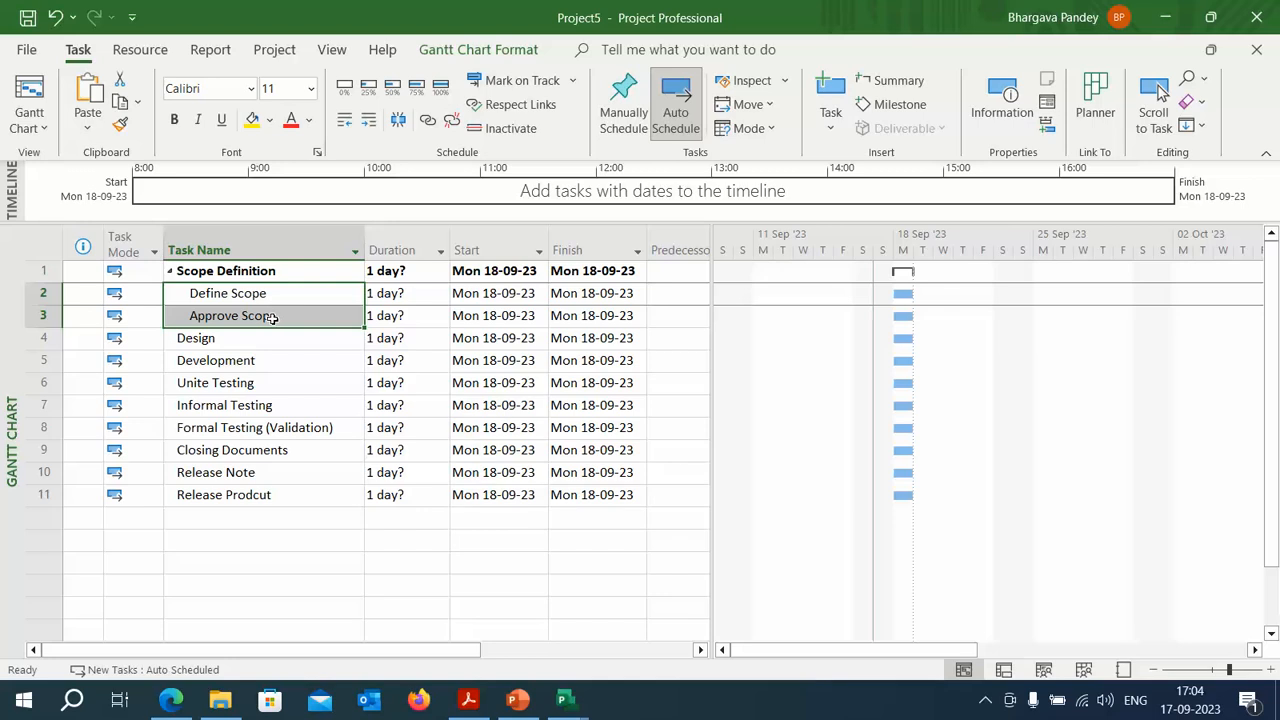
# - Insert two tasks between Design and Development, named Create Design Doc and Approve Design Doc
pyautogui.click(47, 360)
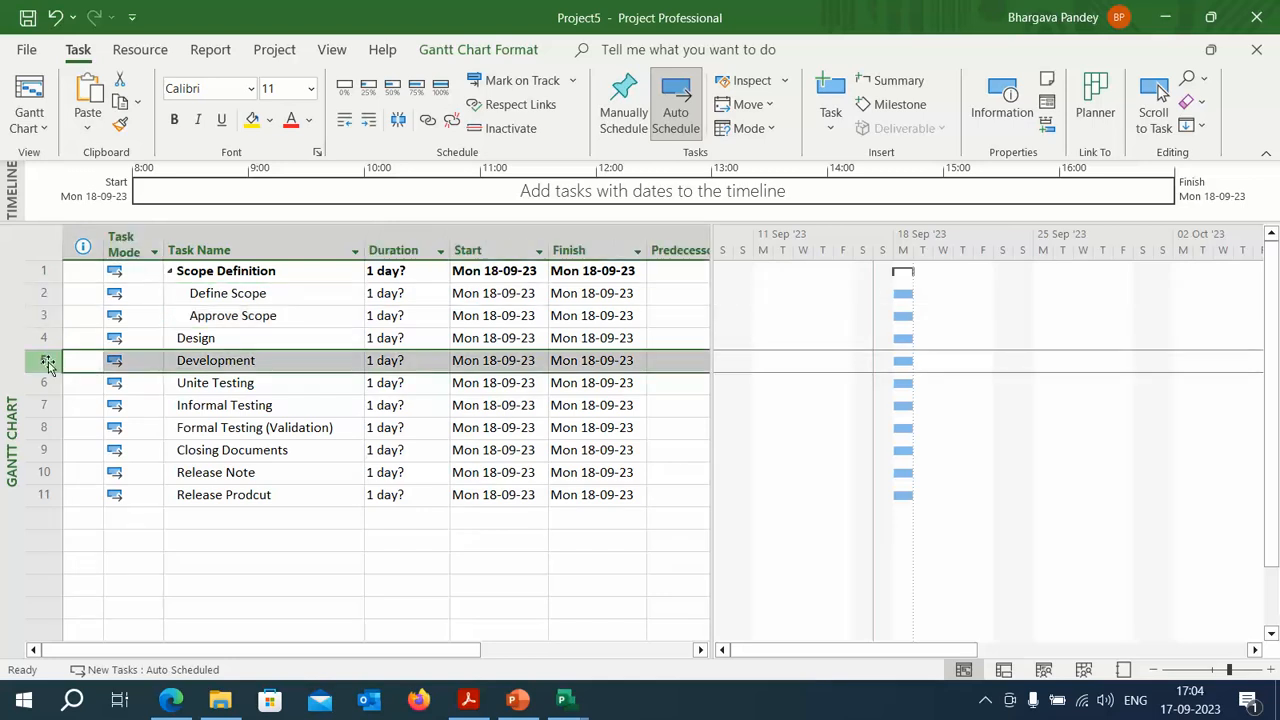
pyautogui.press('Insert')
pyautogui.press('Insert')
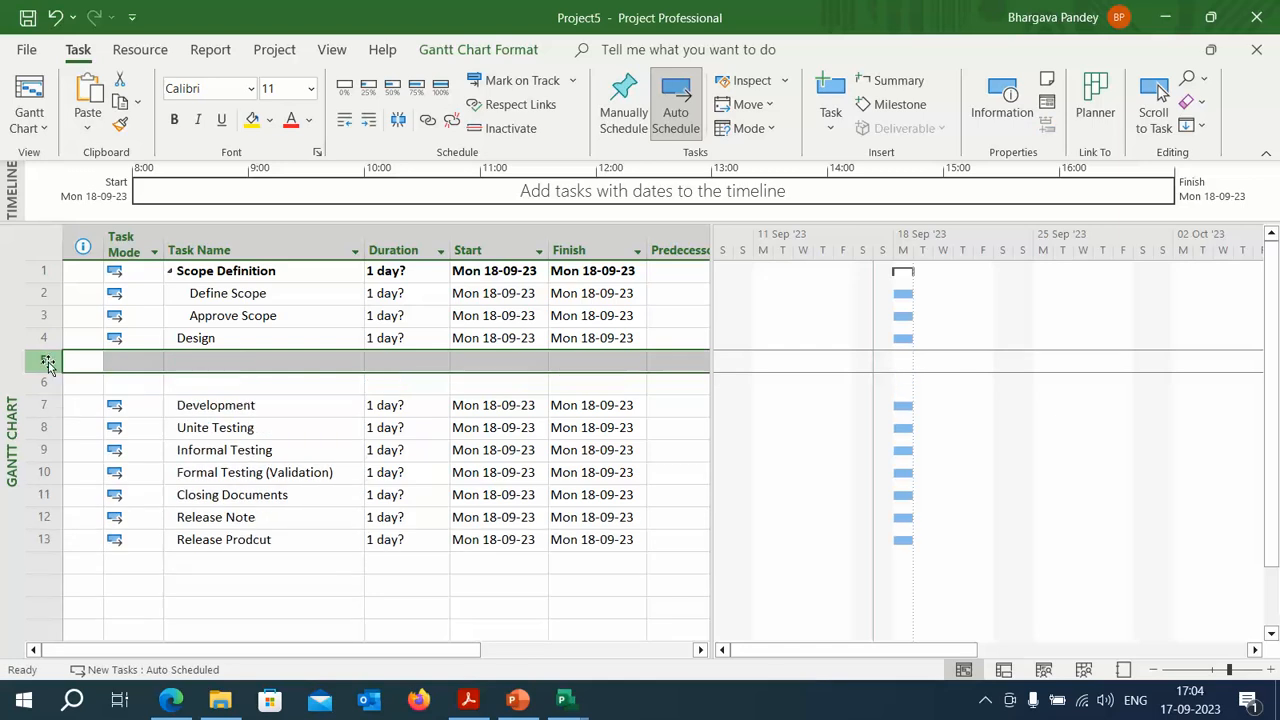
pyautogui.click(207, 360)
pyautogui.write('Create Design Doc')
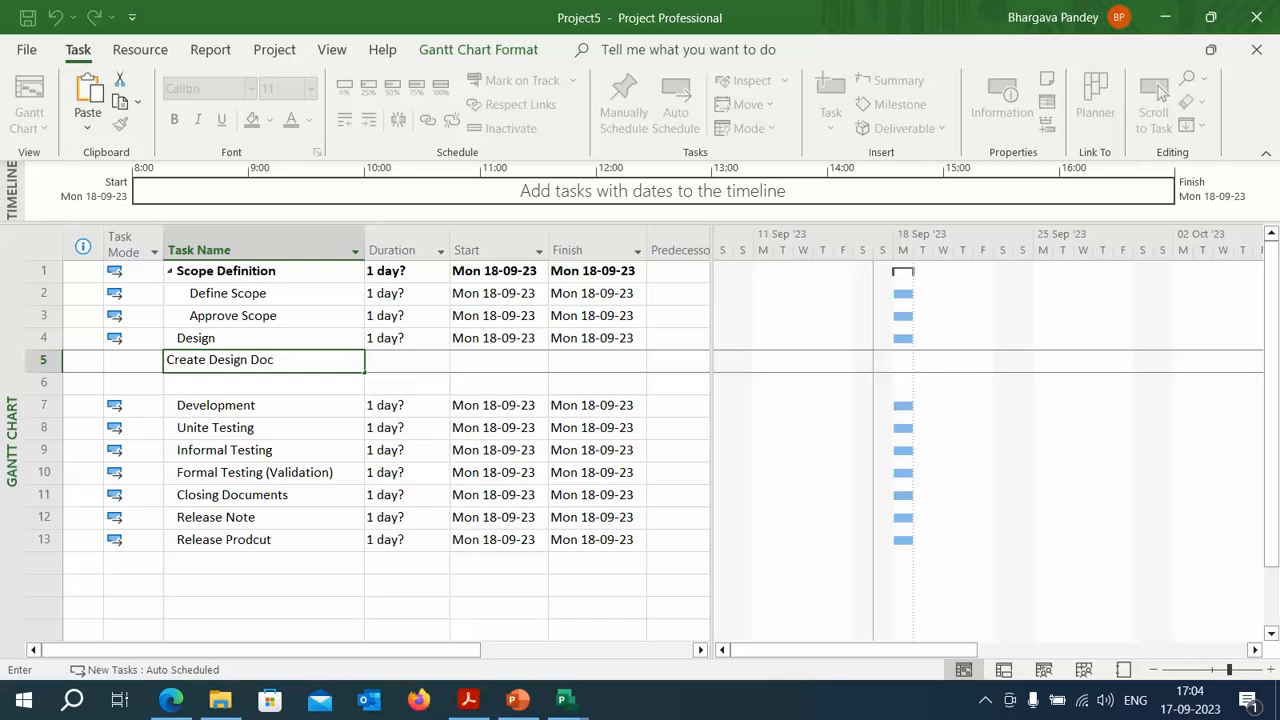
pyautogui.press('Return')
pyautogui.write('Approve')
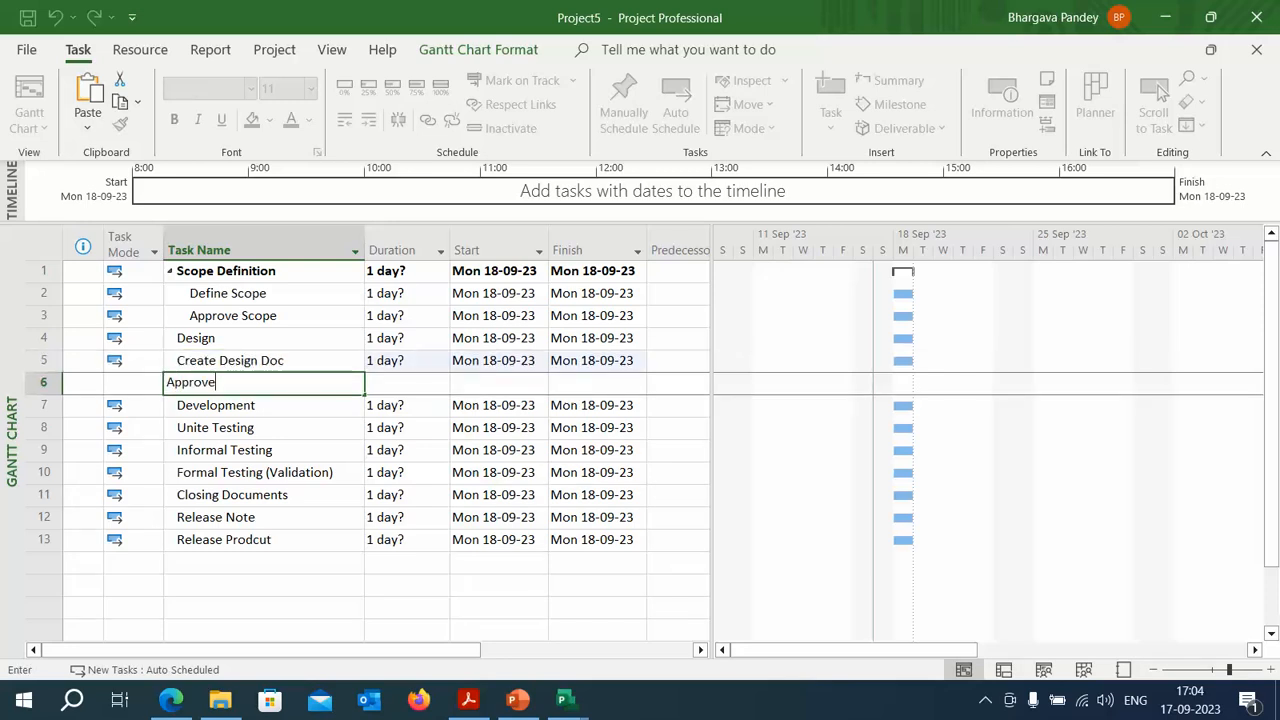
pyautogui.write(' Design Doc')
pyautogui.press('Return')
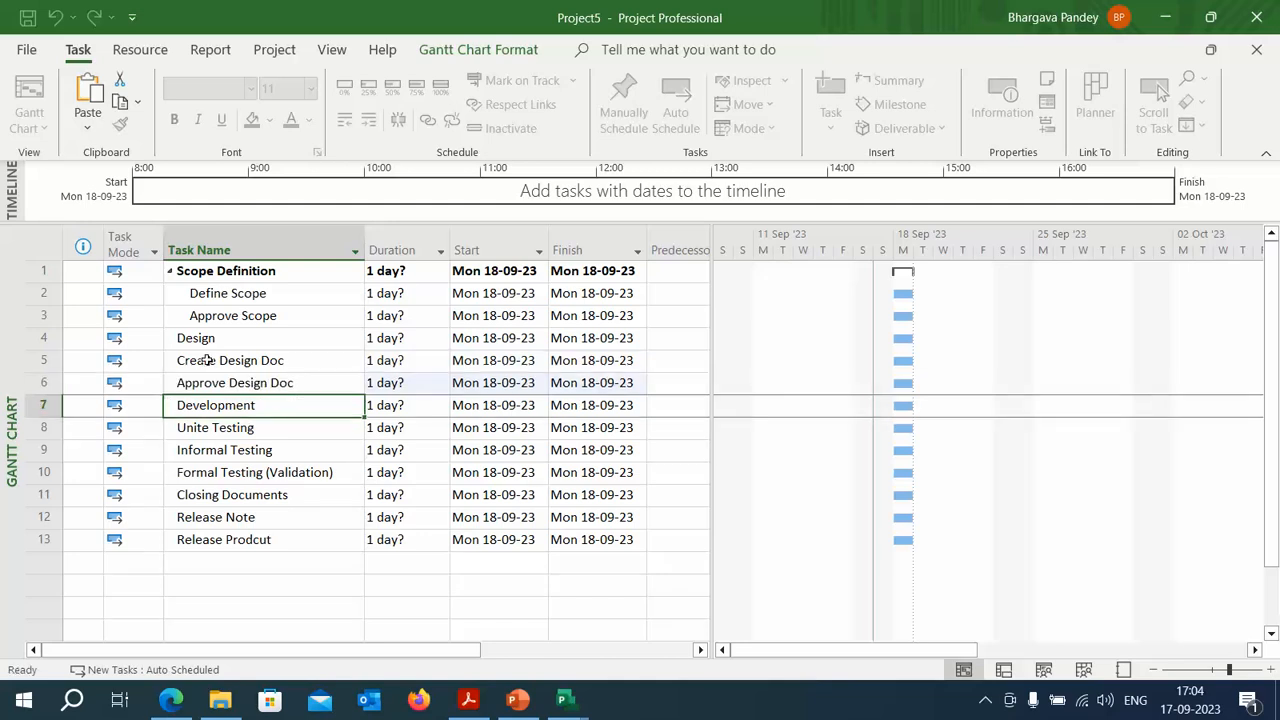
# - Indent Create Design Doc and Approve Design Doc as subtasks of Design
pyautogui.keyDown('shift'); pyautogui.click(44, 382); pyautogui.keyUp('shift')
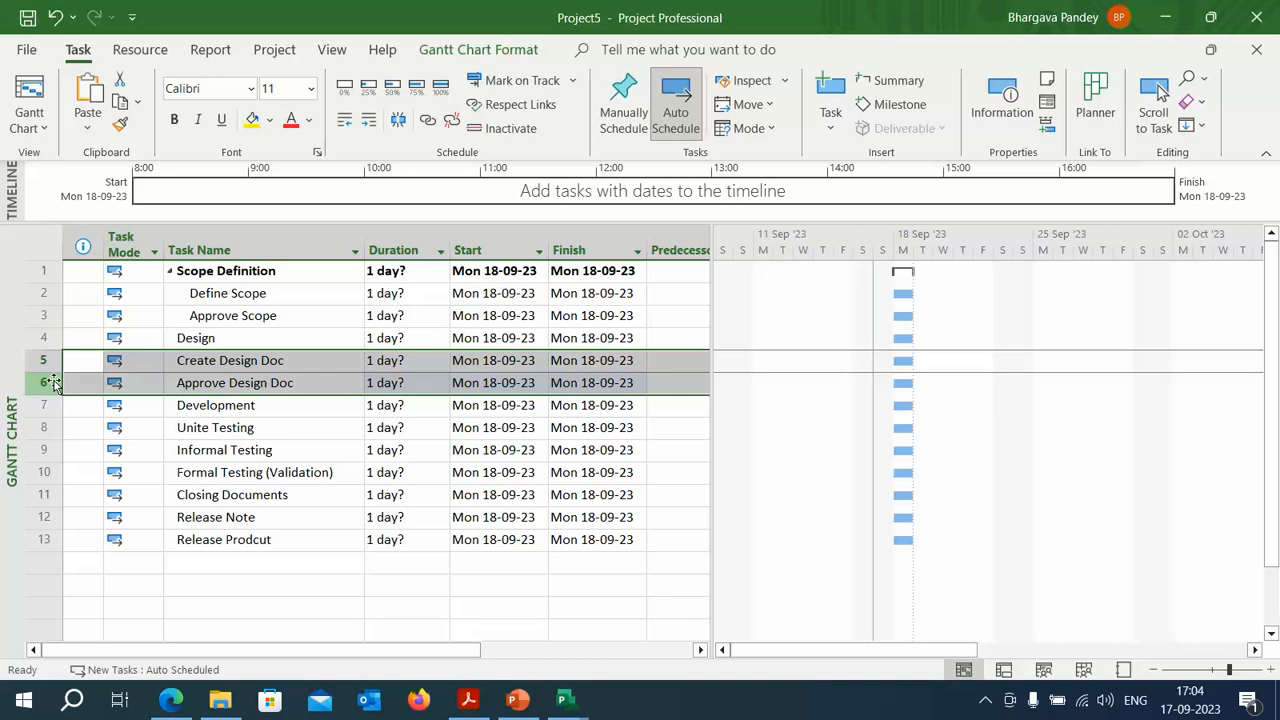
pyautogui.click(368, 120)
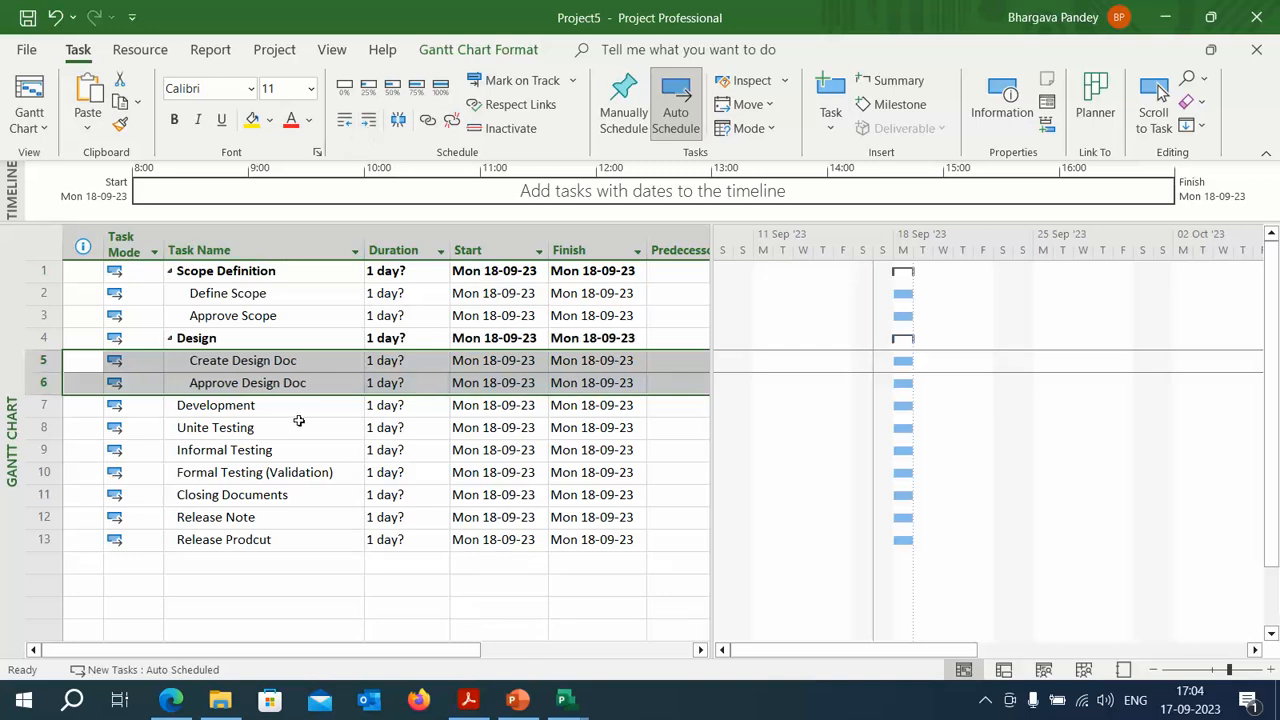
# - Insert the tasks Setup Code and Tools and Development between Development and Unite Testing, and indent them as subtasks of Development
pyautogui.click(222, 428)
pyautogui.click(44, 428)
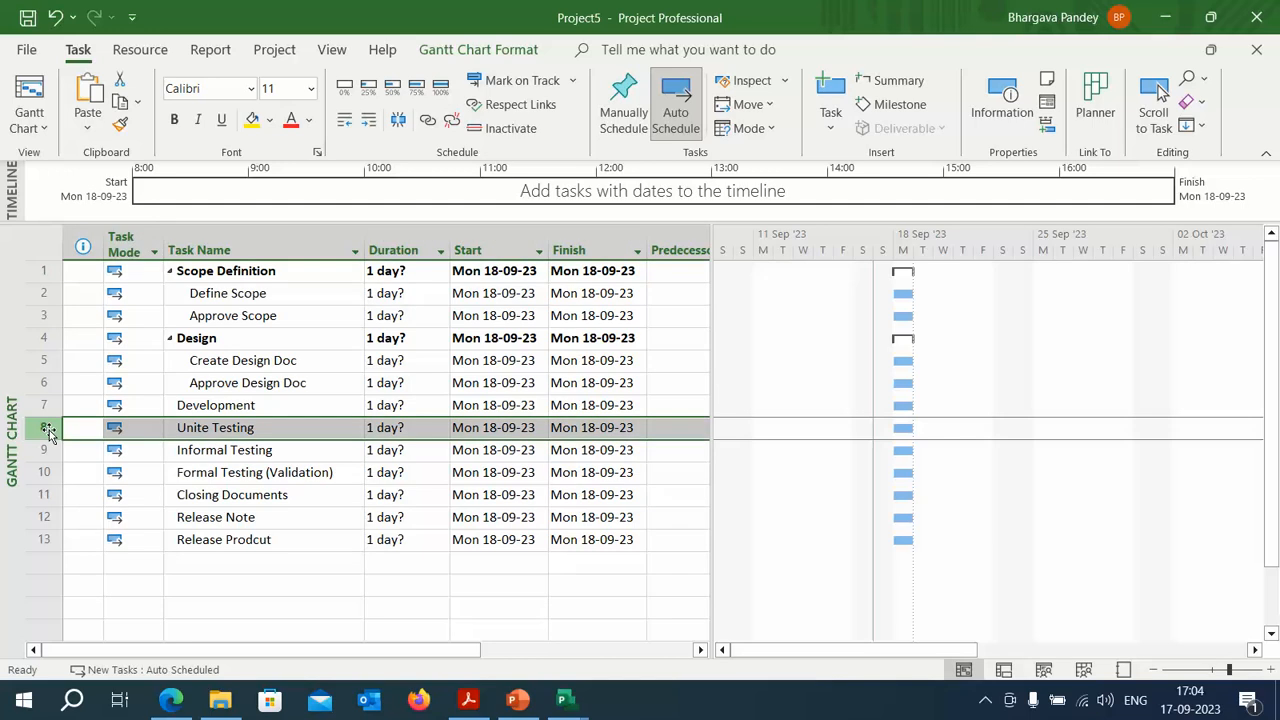
pyautogui.press('Insert')
pyautogui.press('Insert')
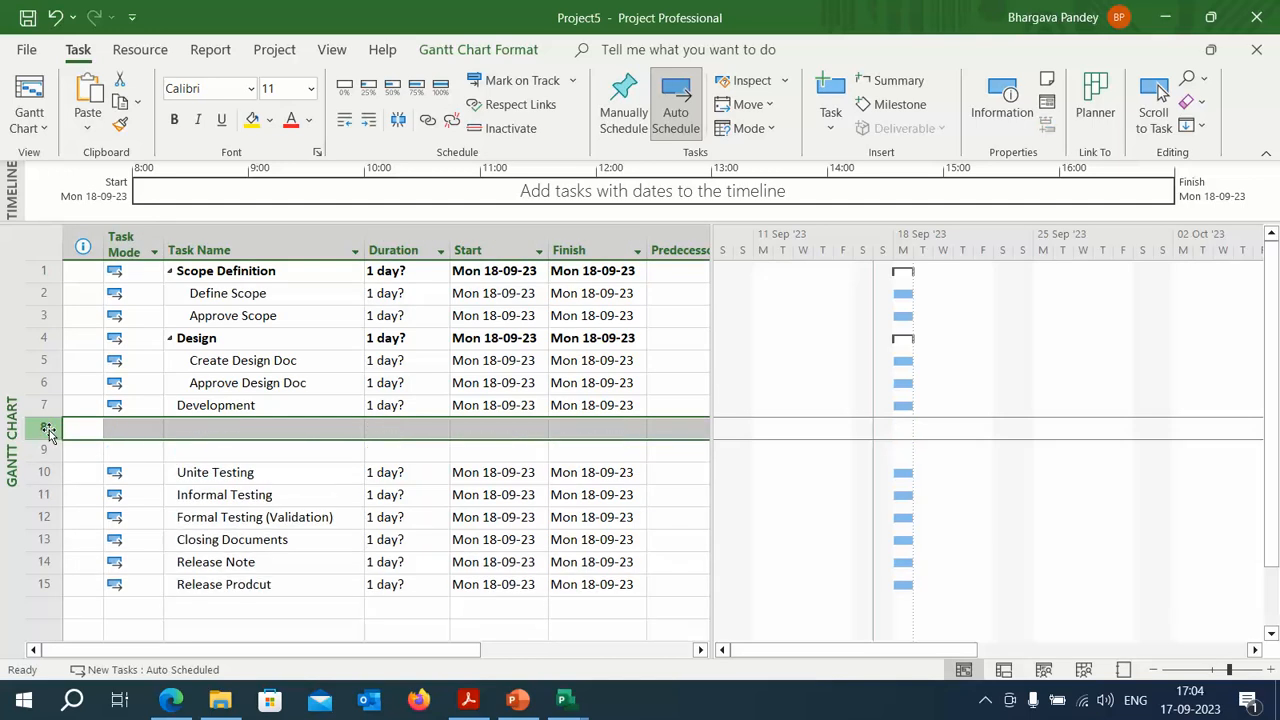
pyautogui.click(225, 428)
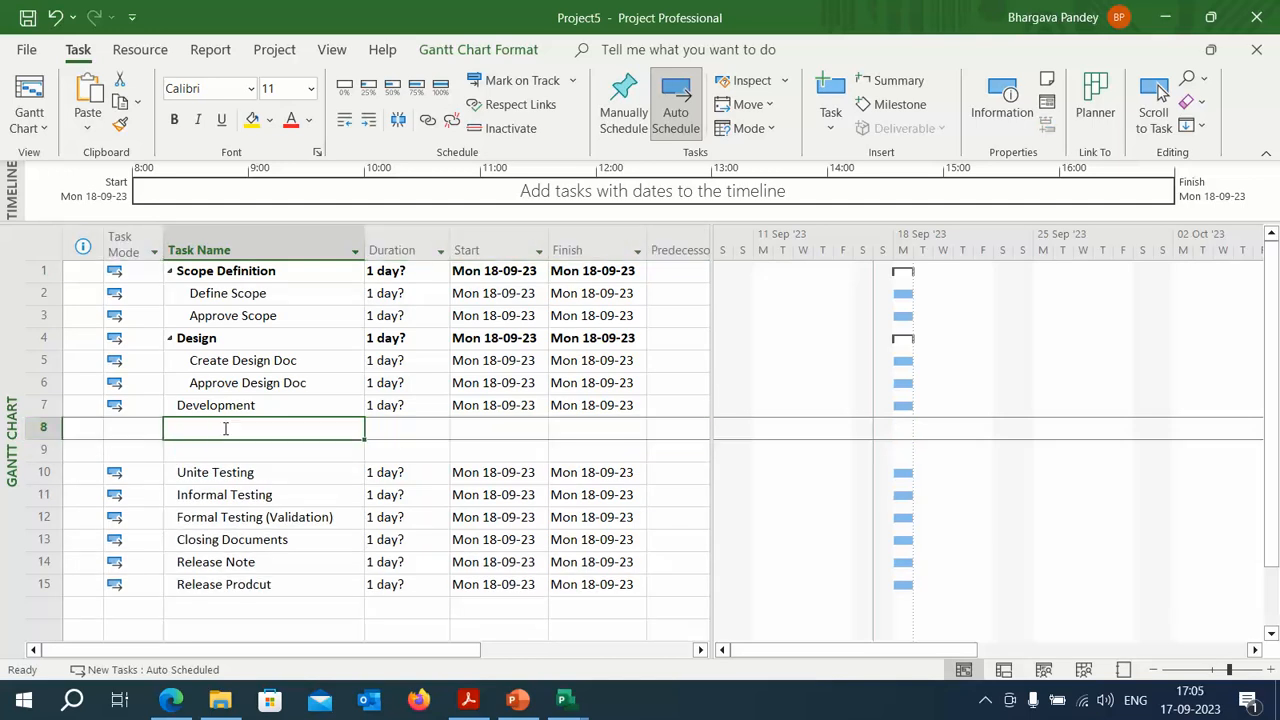
pyautogui.write('D')
pyautogui.press('BackSpace')
pyautogui.write('Se')
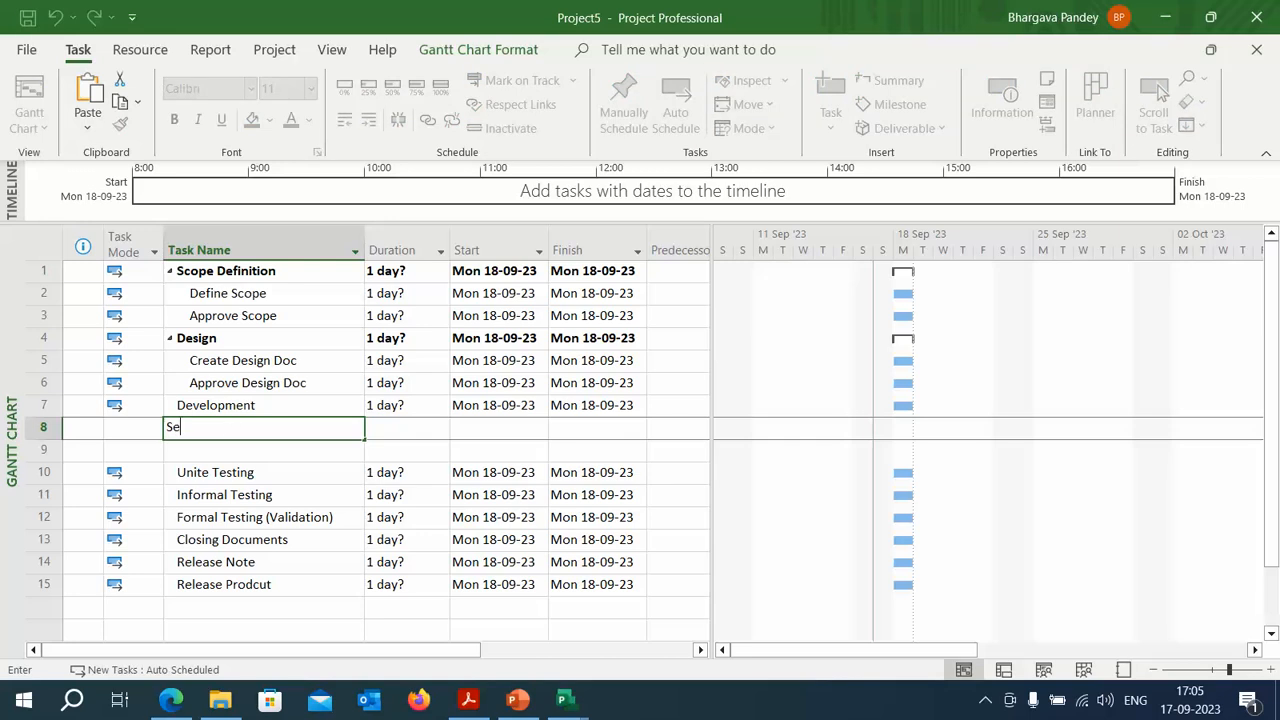
pyautogui.write('tup CCode and Tools')
pyautogui.press('Return')
pyautogui.write('Development')
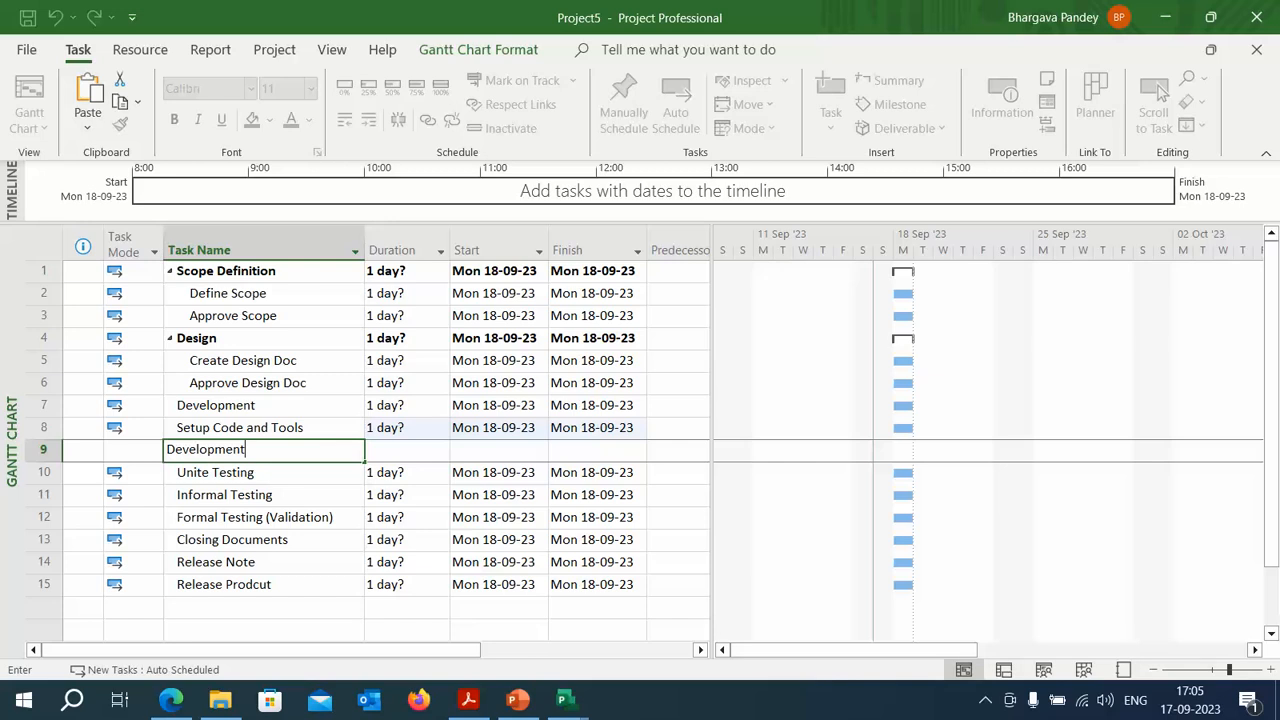
pyautogui.press('Return')
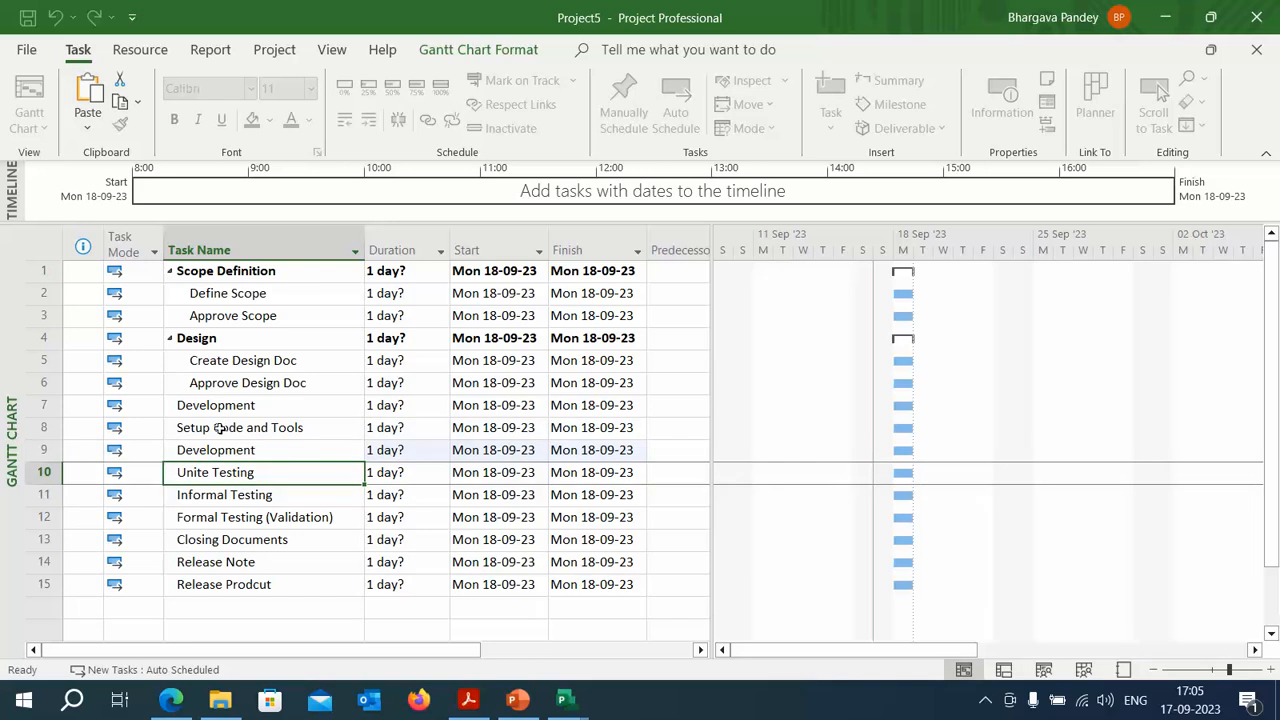
pyautogui.moveTo(47, 427); pyautogui.dragTo(45, 450)
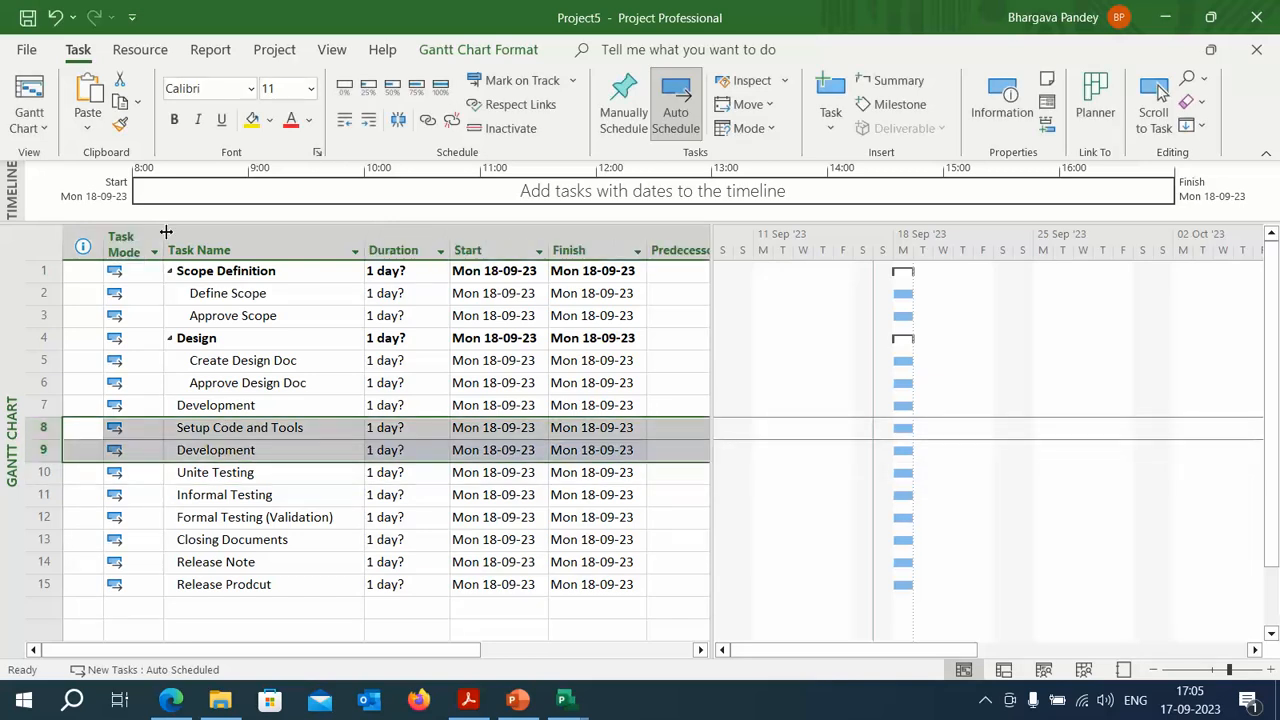
pyautogui.click(369, 121)
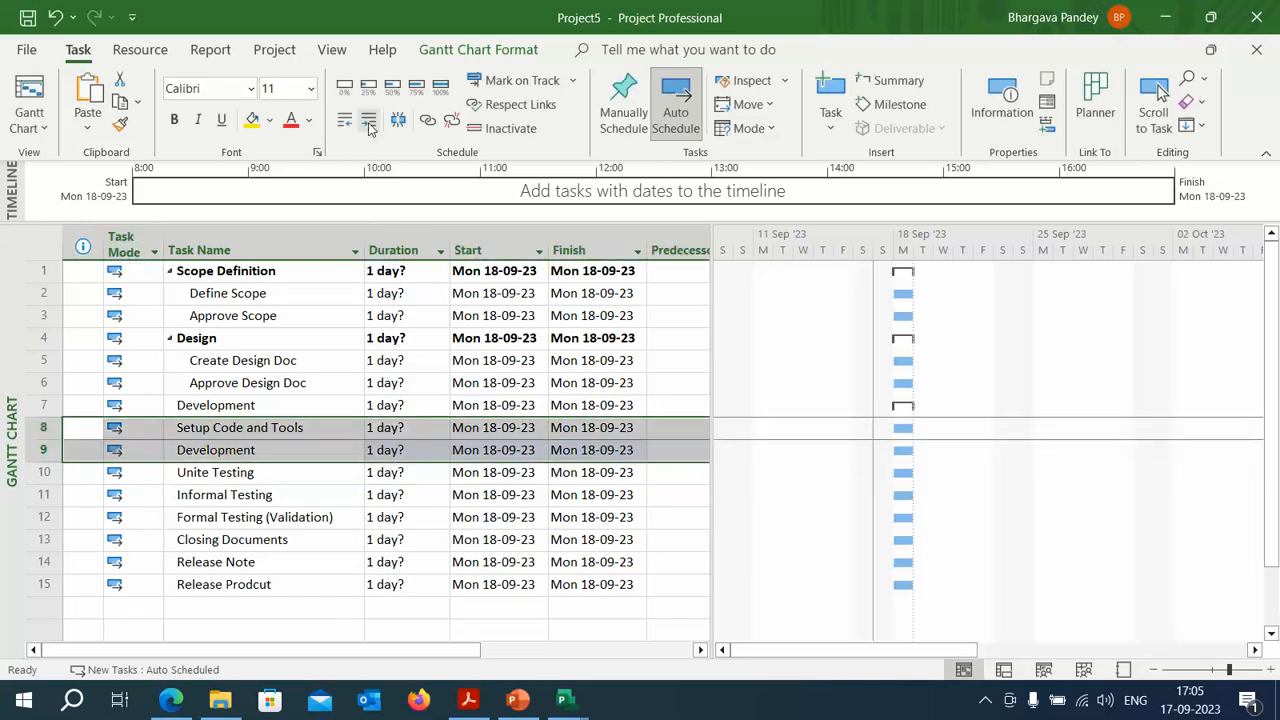
# - Insert the tasks Deploye Code to Dev and Unite Testing above Informal Testing, and indent them under the existing Unite Testing task
pyautogui.click(47, 496)
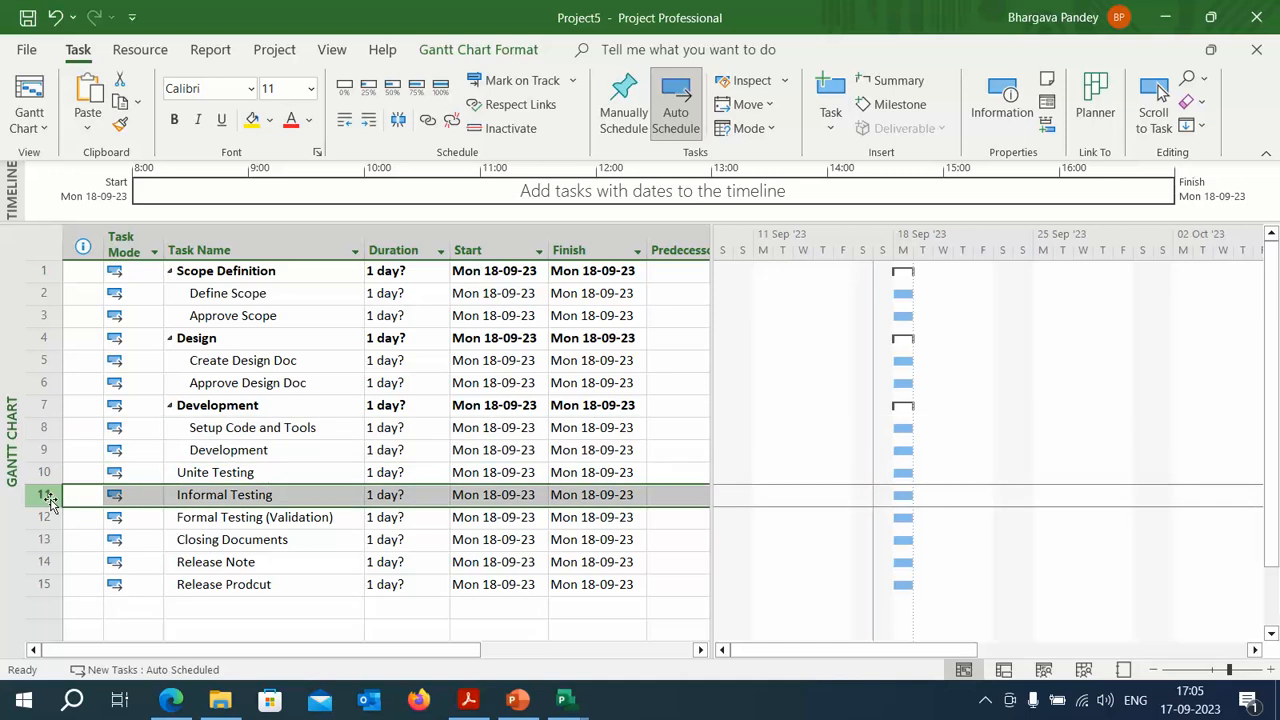
pyautogui.press('Insert')
pyautogui.press('Insert')
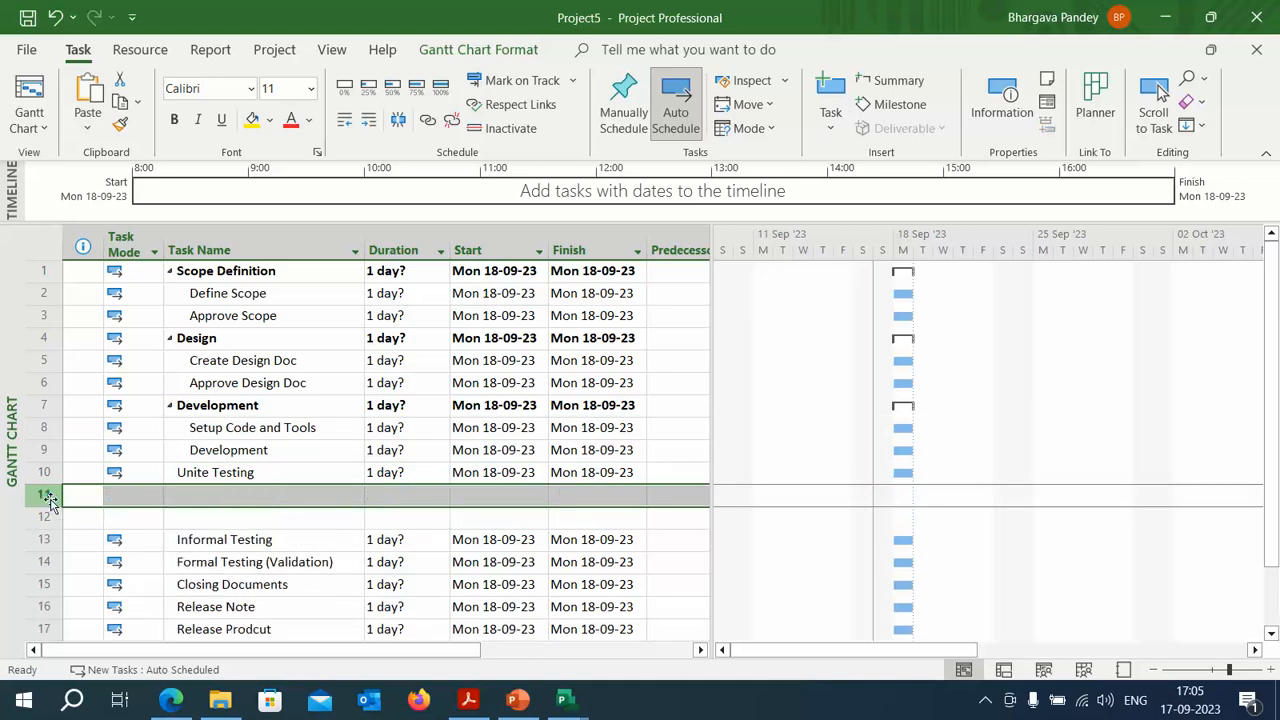
pyautogui.click(244, 492)
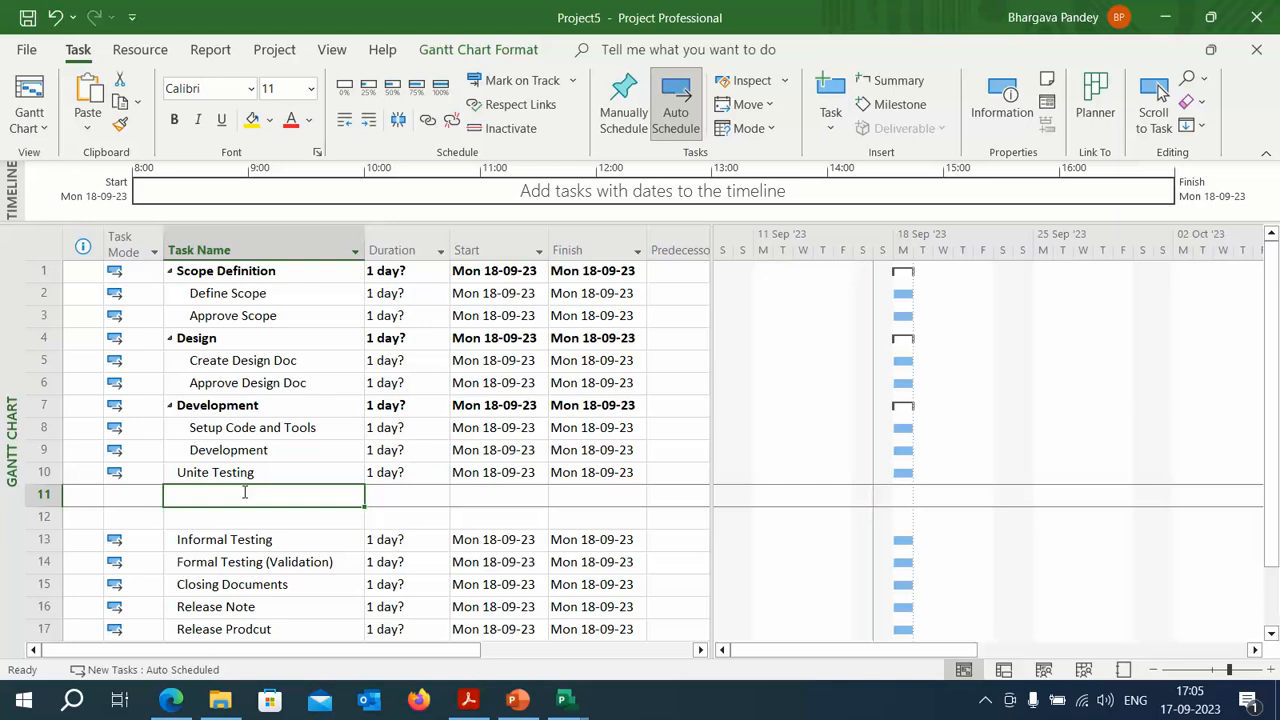
pyautogui.write('Deploye Cod')
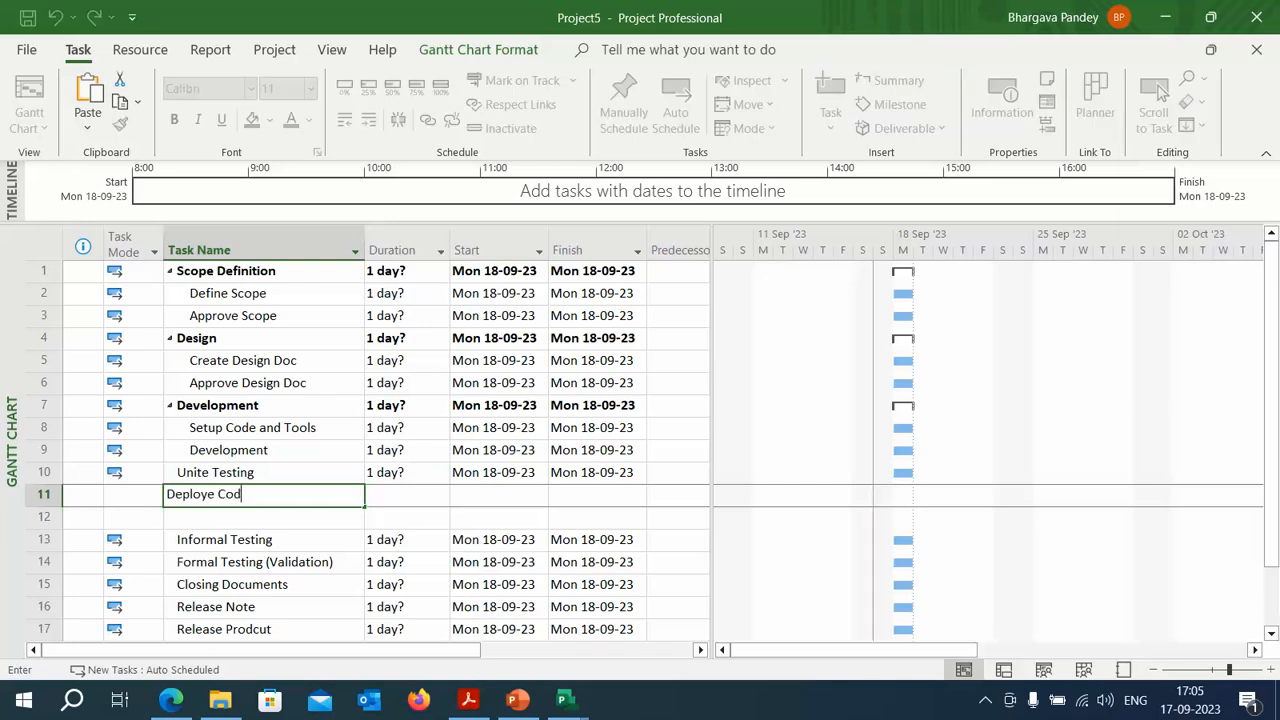
pyautogui.write('e to Dev')
pyautogui.press('Return')
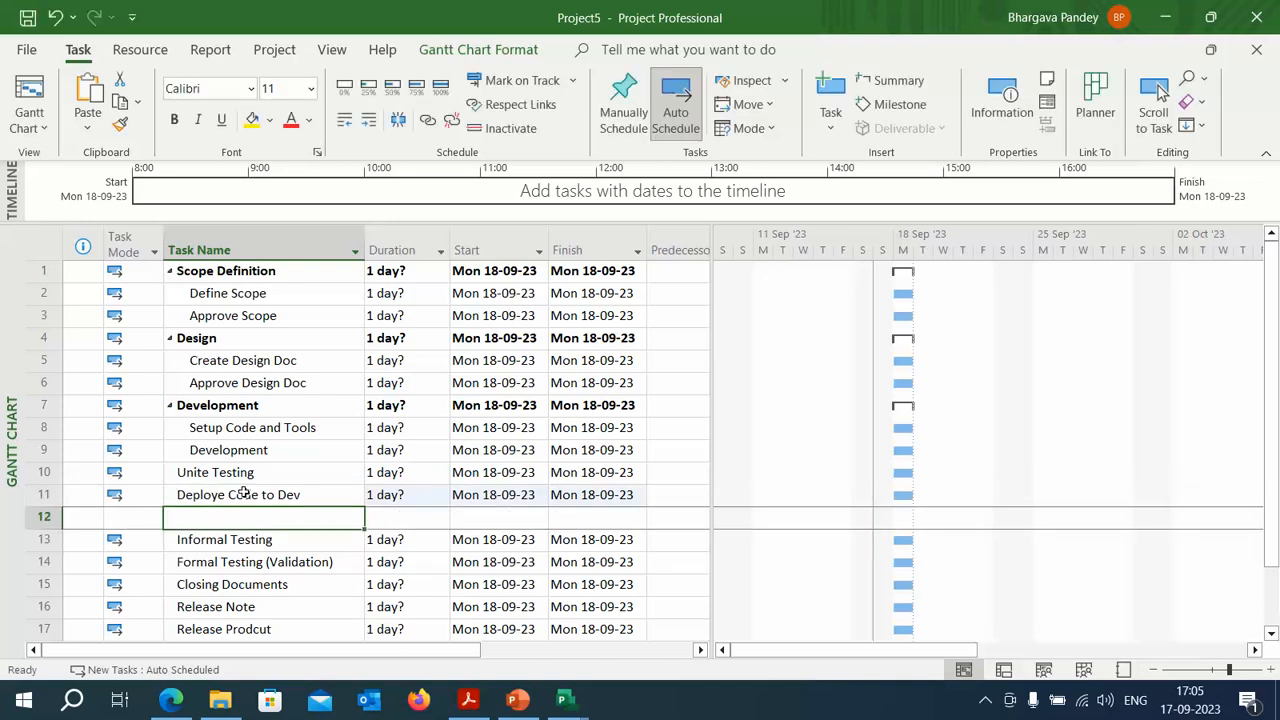
pyautogui.write('Unite ')
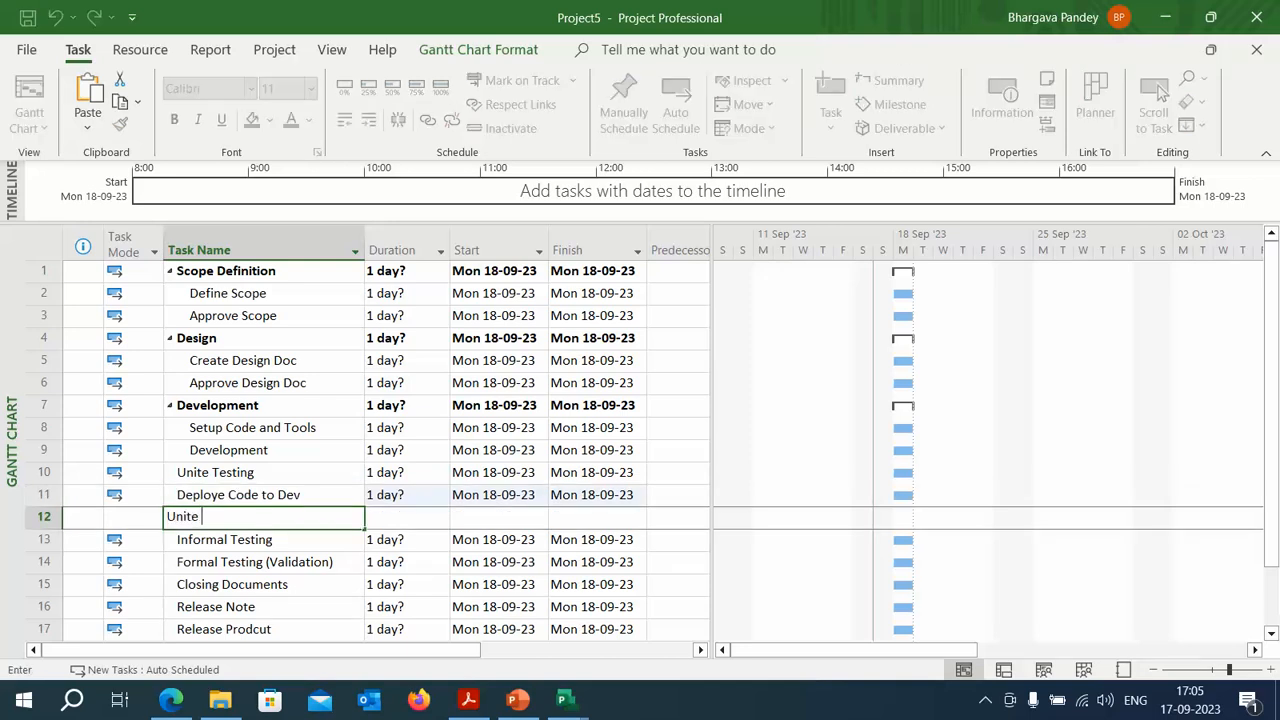
pyautogui.write('Testing')
pyautogui.press('Return')
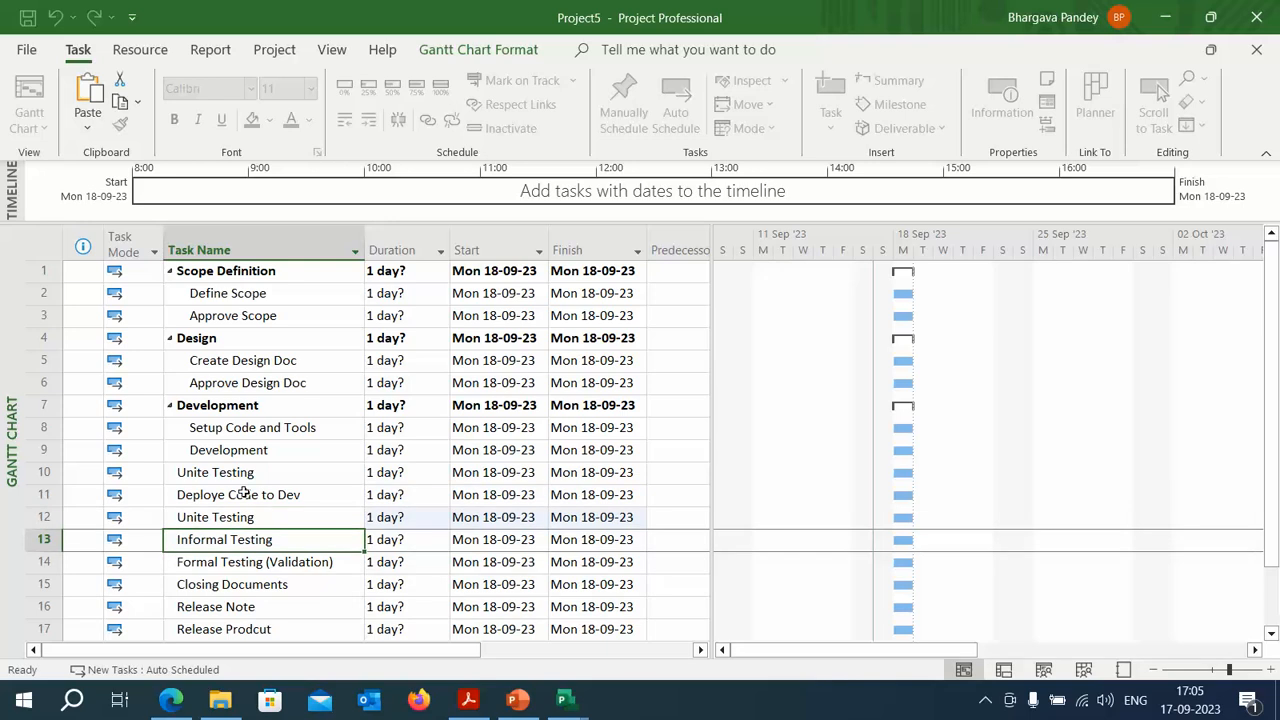
pyautogui.moveTo(45, 494); pyautogui.dragTo(49, 518)
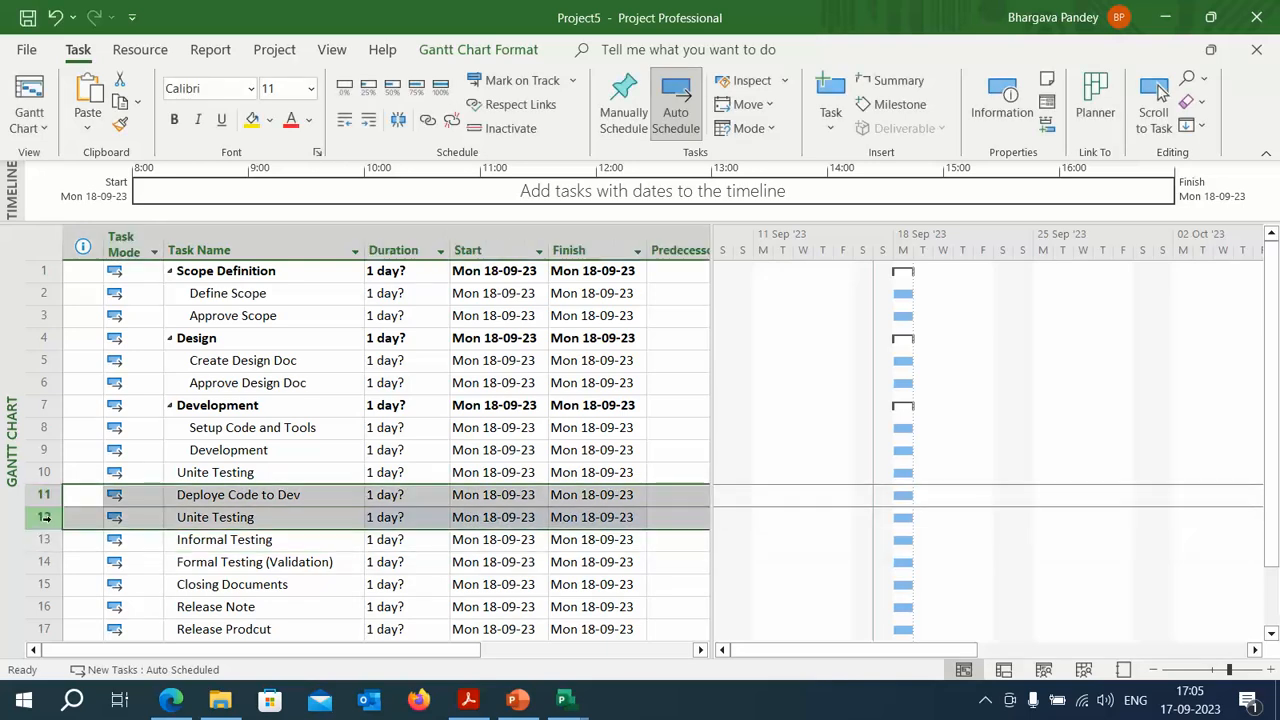
pyautogui.click(370, 125)
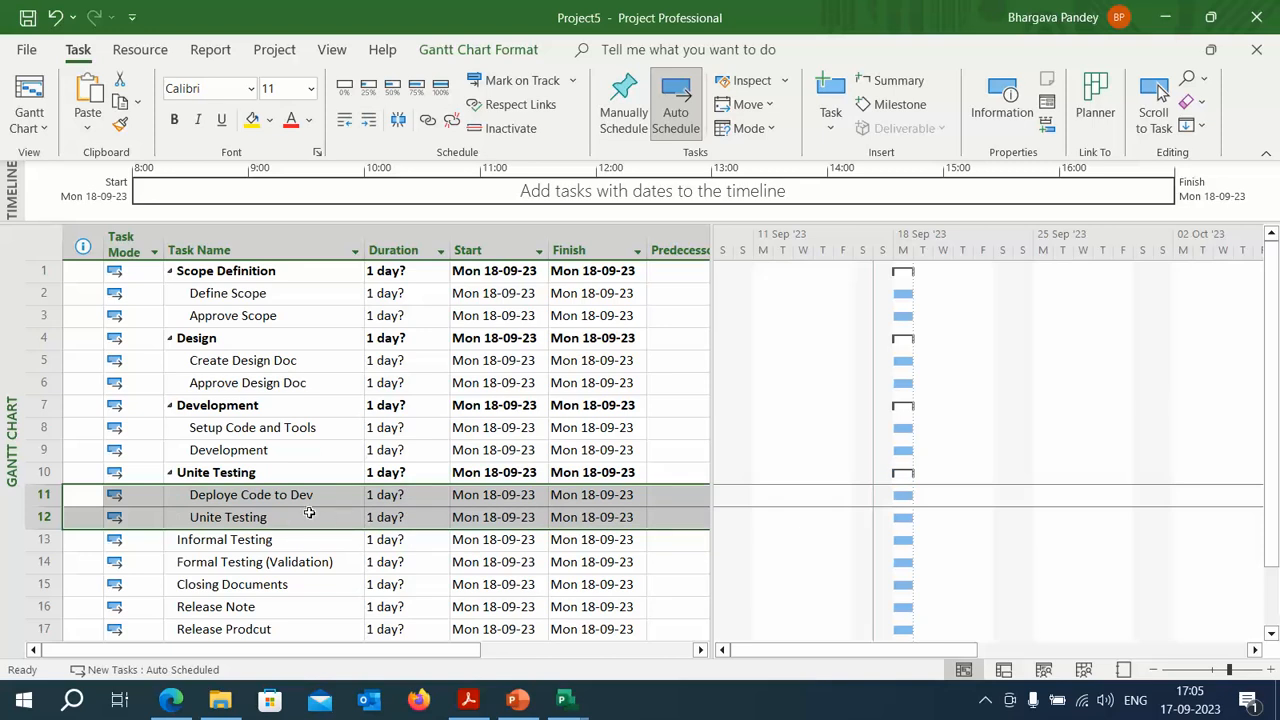
# - Rename the Unite Testing summary task as Unit Testing
pyautogui.click(257, 544)
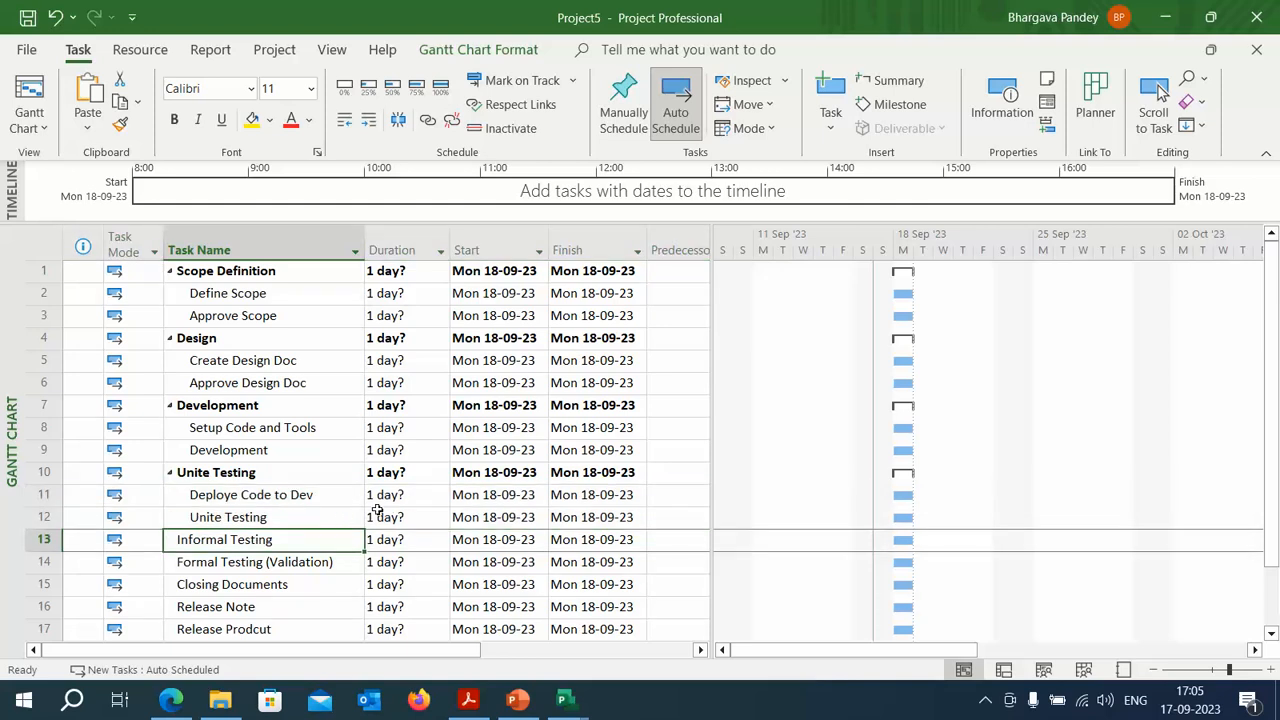
pyautogui.scroll(-1, 345, 516)
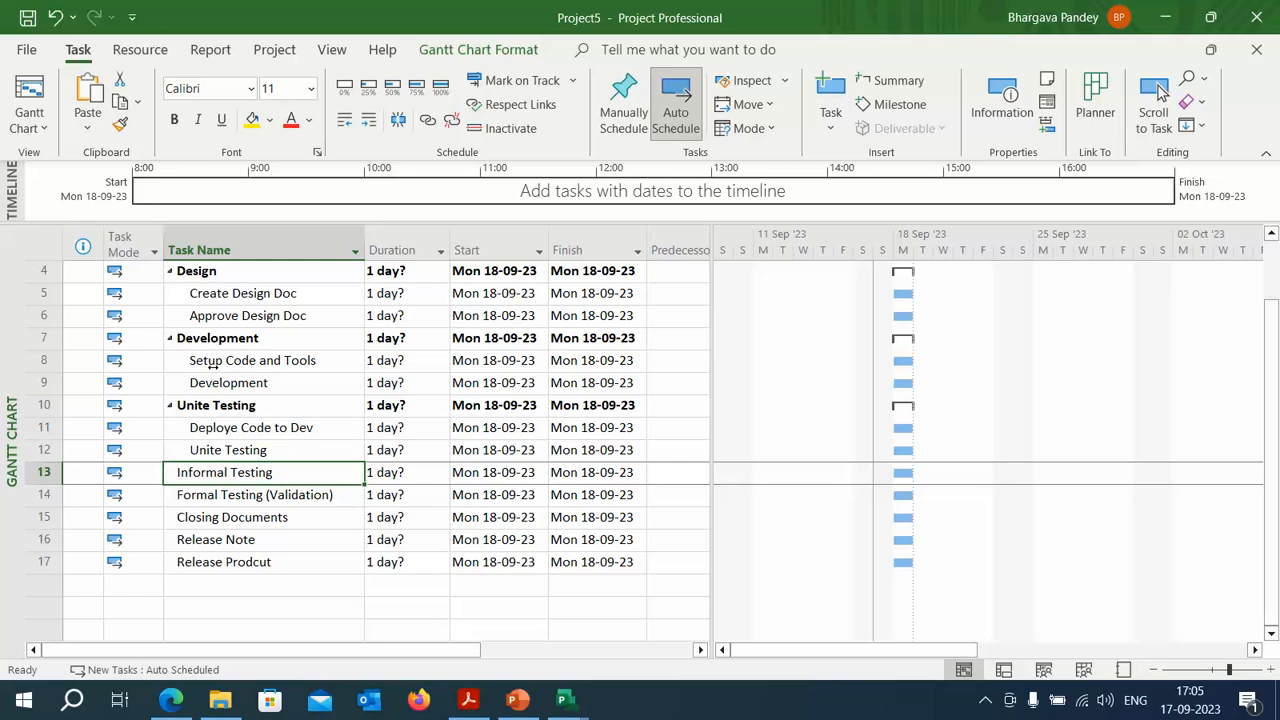
pyautogui.click(192, 408)
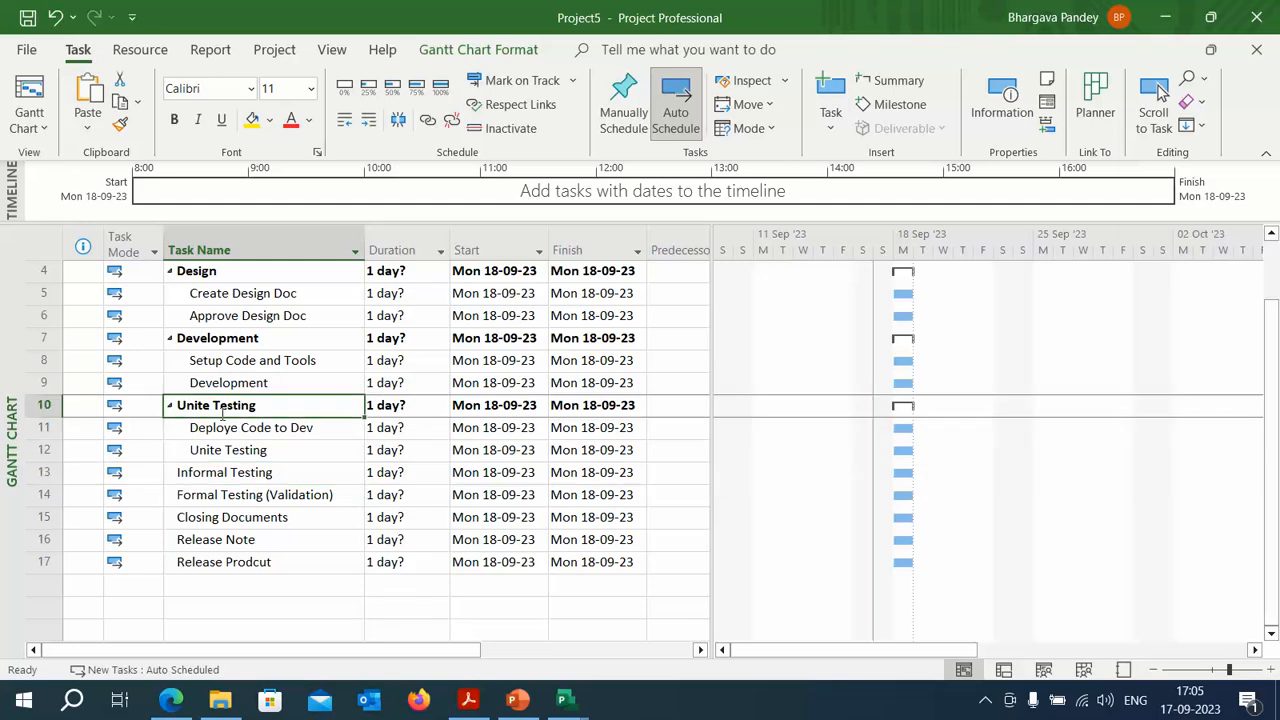
pyautogui.doubleClick(43, 407)
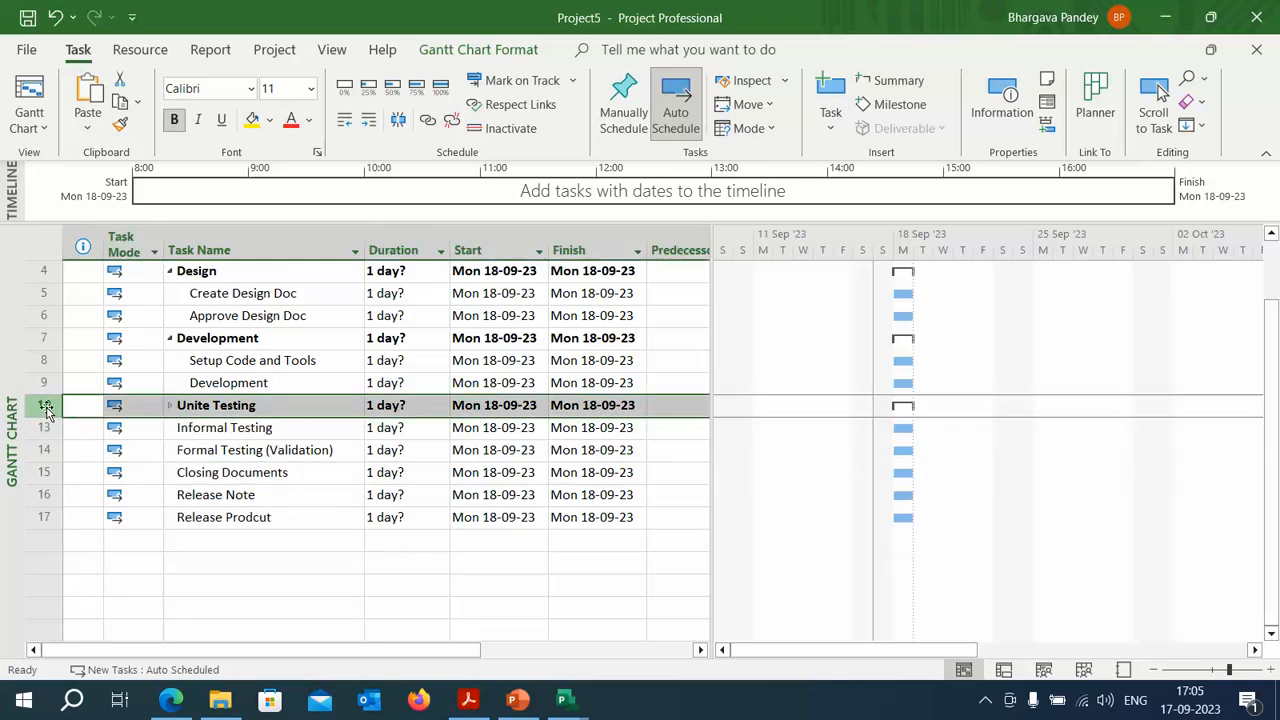
pyautogui.click(169, 405)
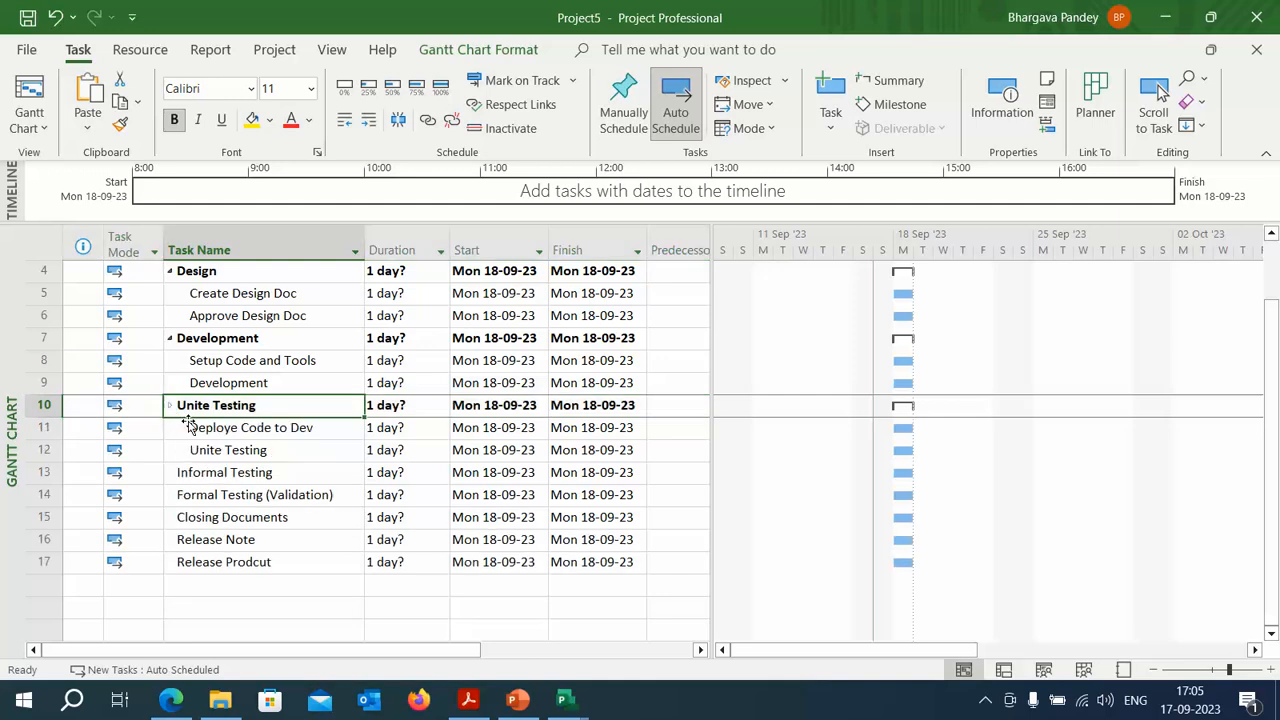
pyautogui.doubleClick(258, 408)
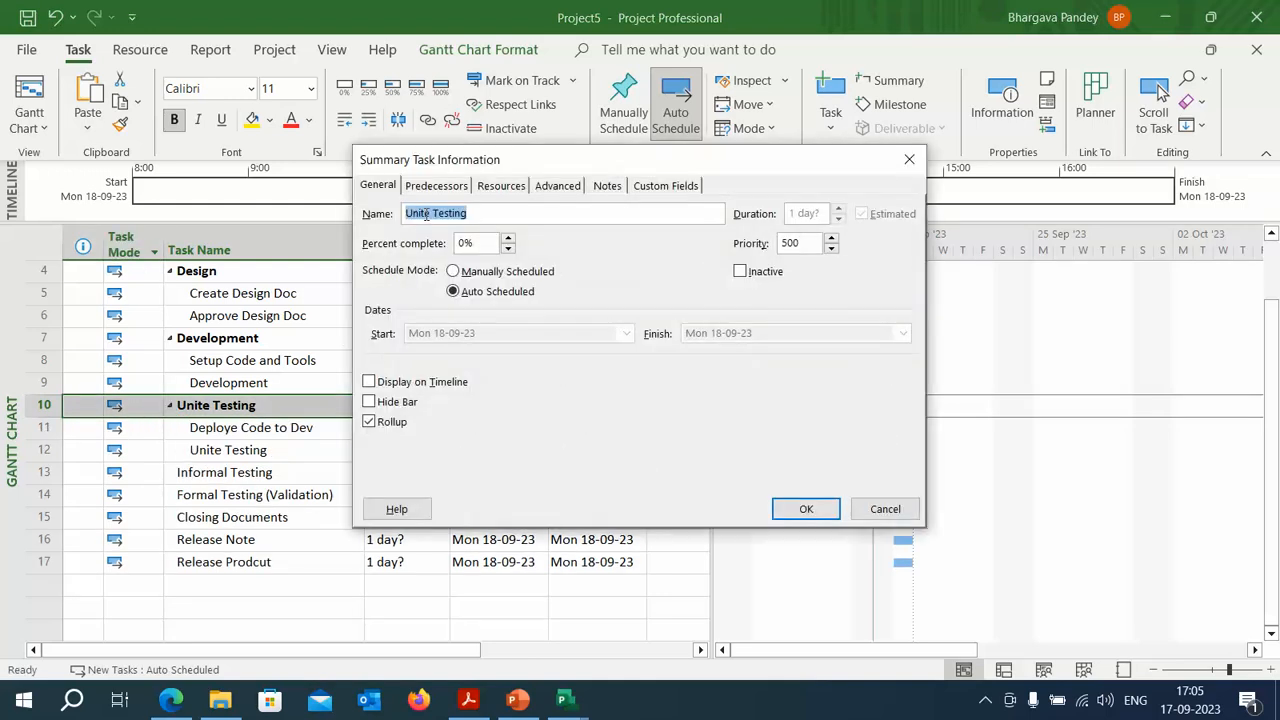
pyautogui.click(427, 214)
pyautogui.press('Delete')
pyautogui.press('Return')
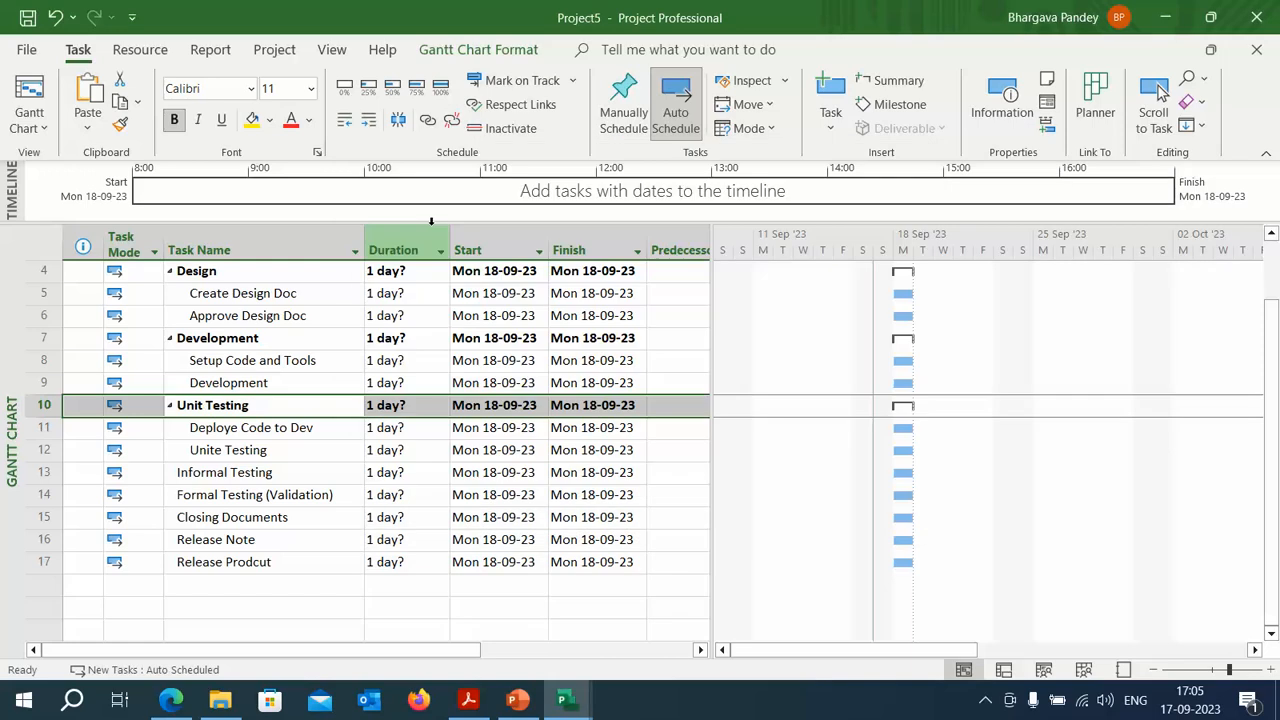
pyautogui.click(237, 436)
pyautogui.click(224, 451)
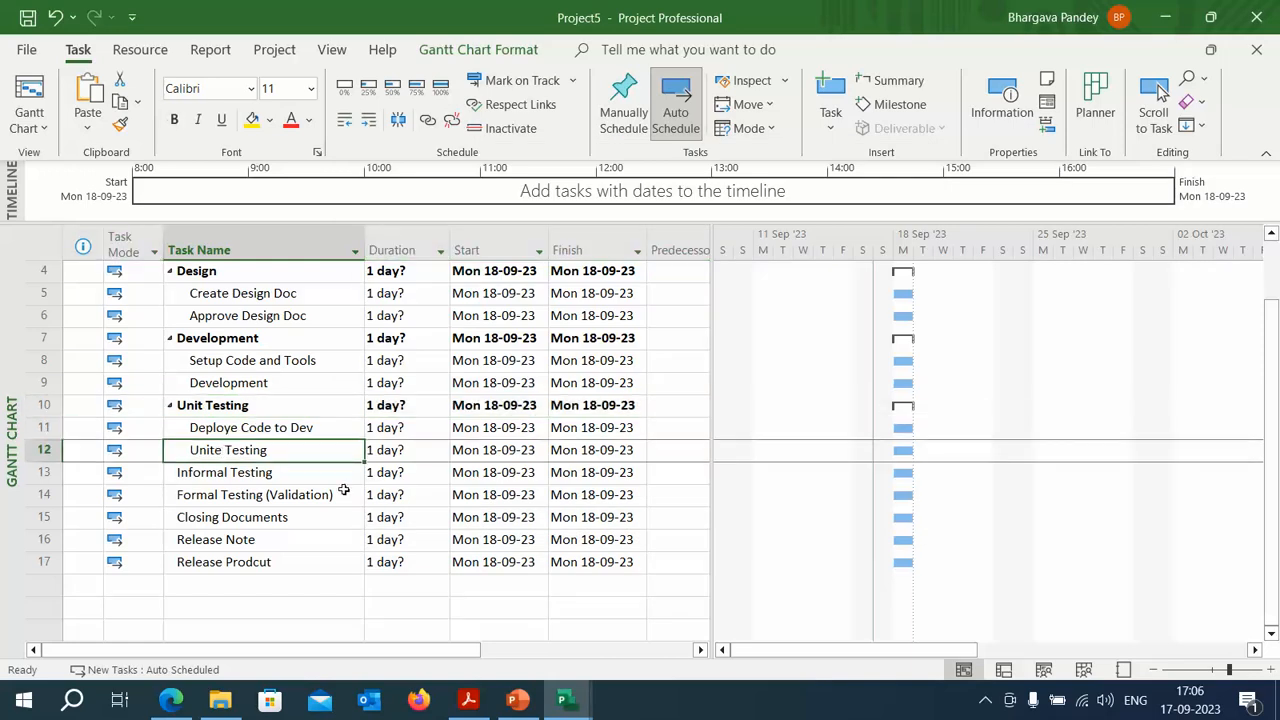
pyautogui.click(221, 478)
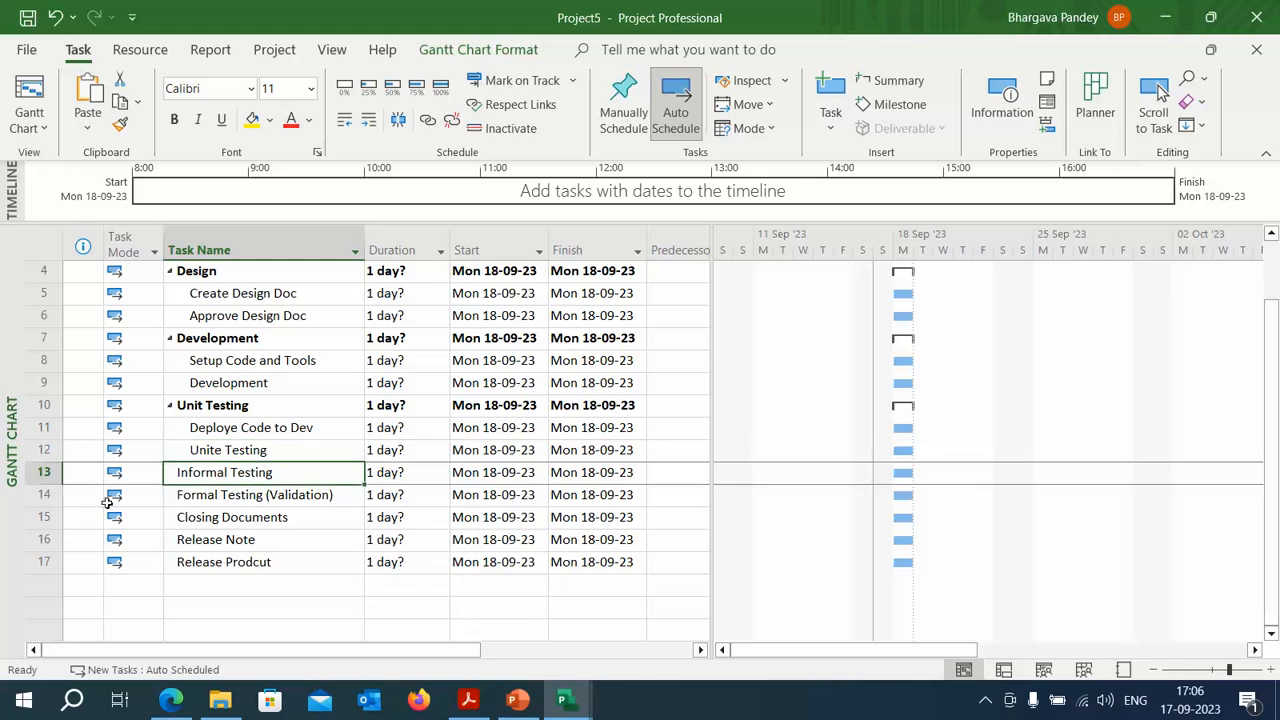
# - Insert two blank rows above Formal Testing (Validation) and name the first task Infiormal Testing
pyautogui.click(45, 495)
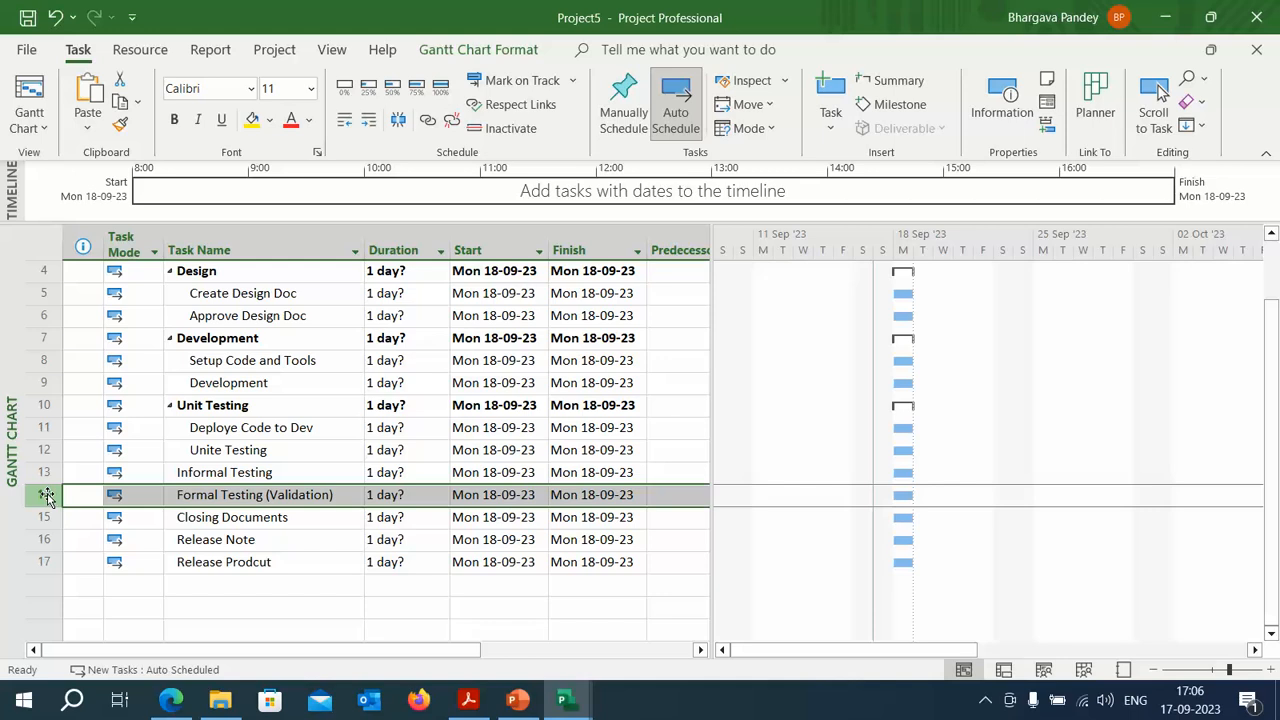
pyautogui.press('Insert')
pyautogui.press('Insert')
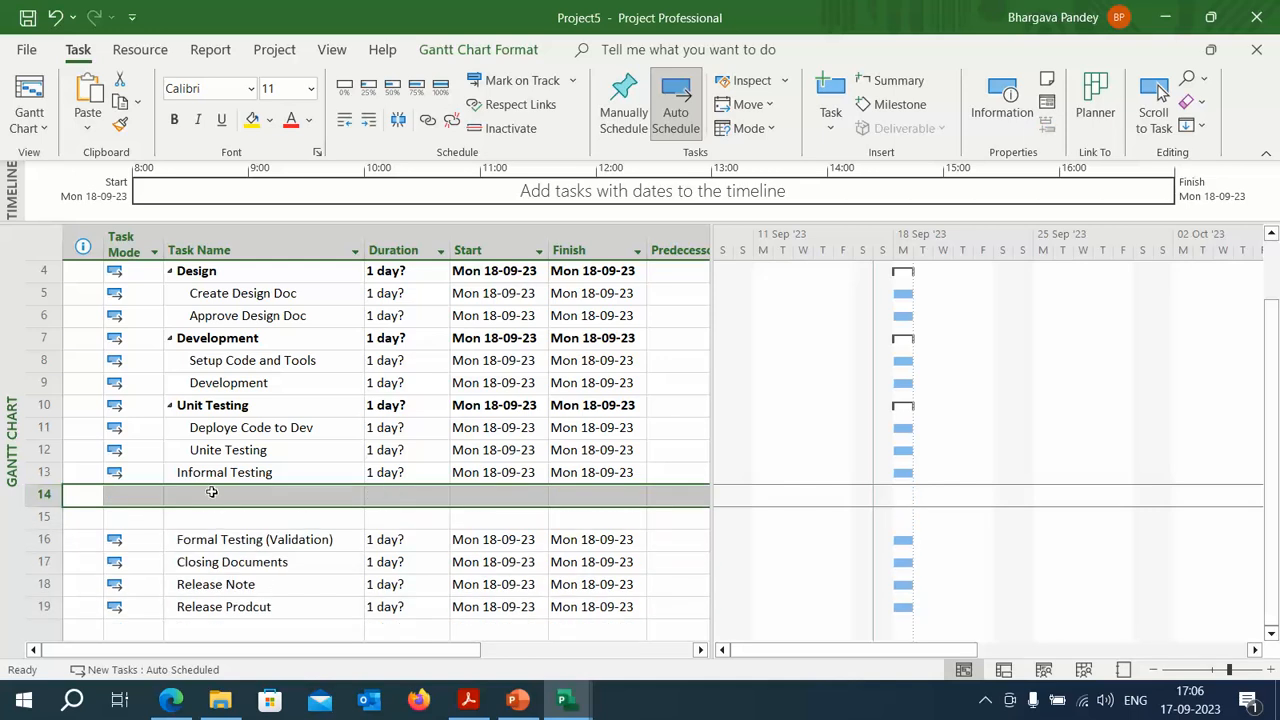
pyautogui.click(212, 497)
pyautogui.click(212, 498)
pyautogui.write('Informal Test')
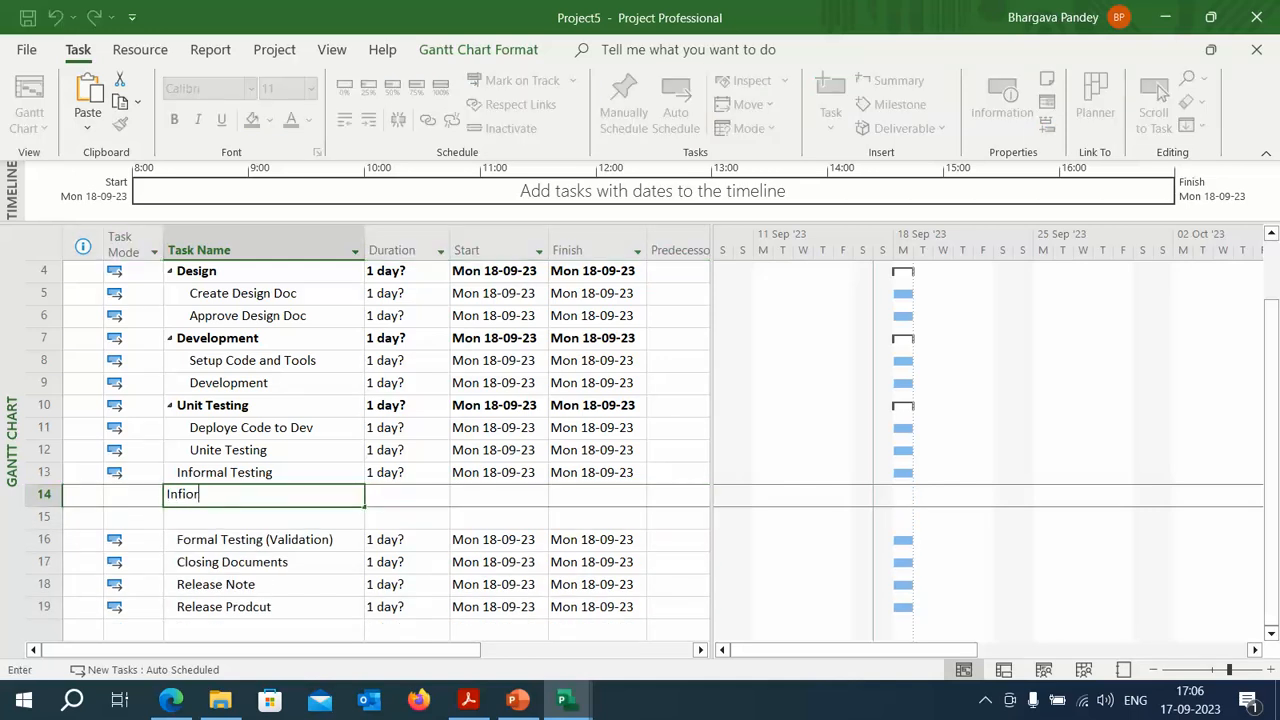
pyautogui.write('ing')
pyautogui.press('Return')
pyautogui.write('Bu')
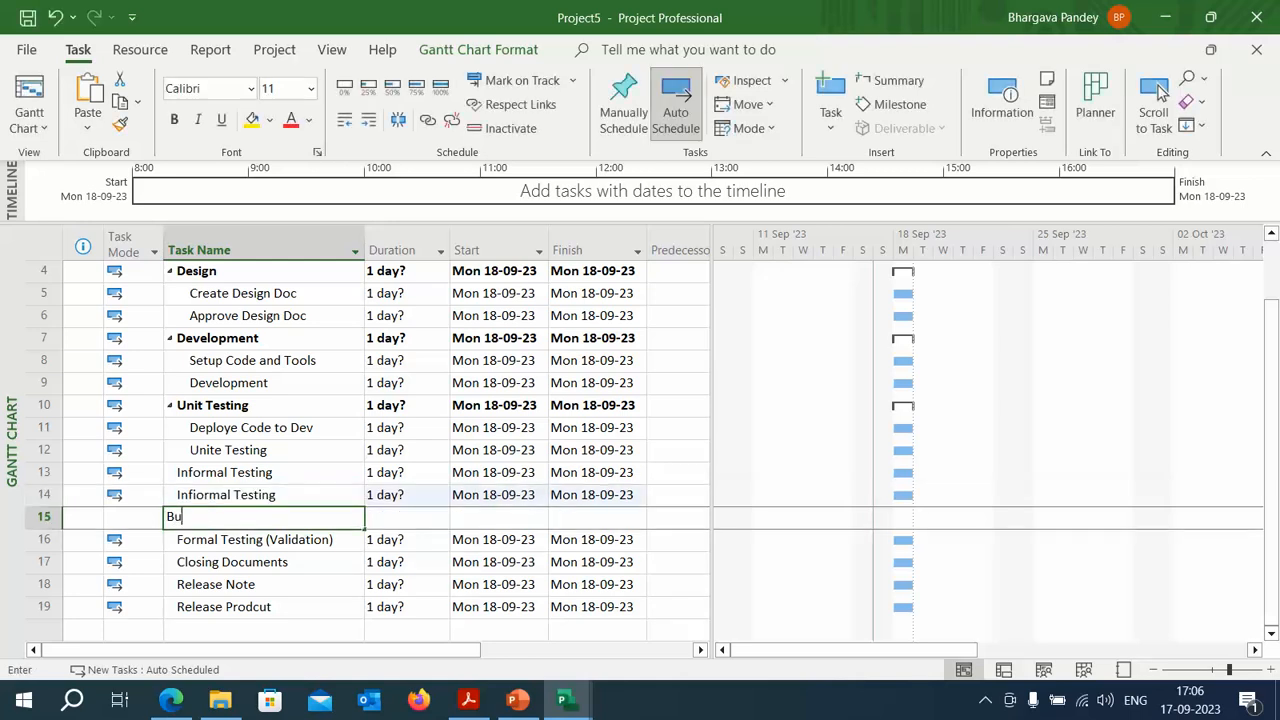
pyautogui.write('g Raising')
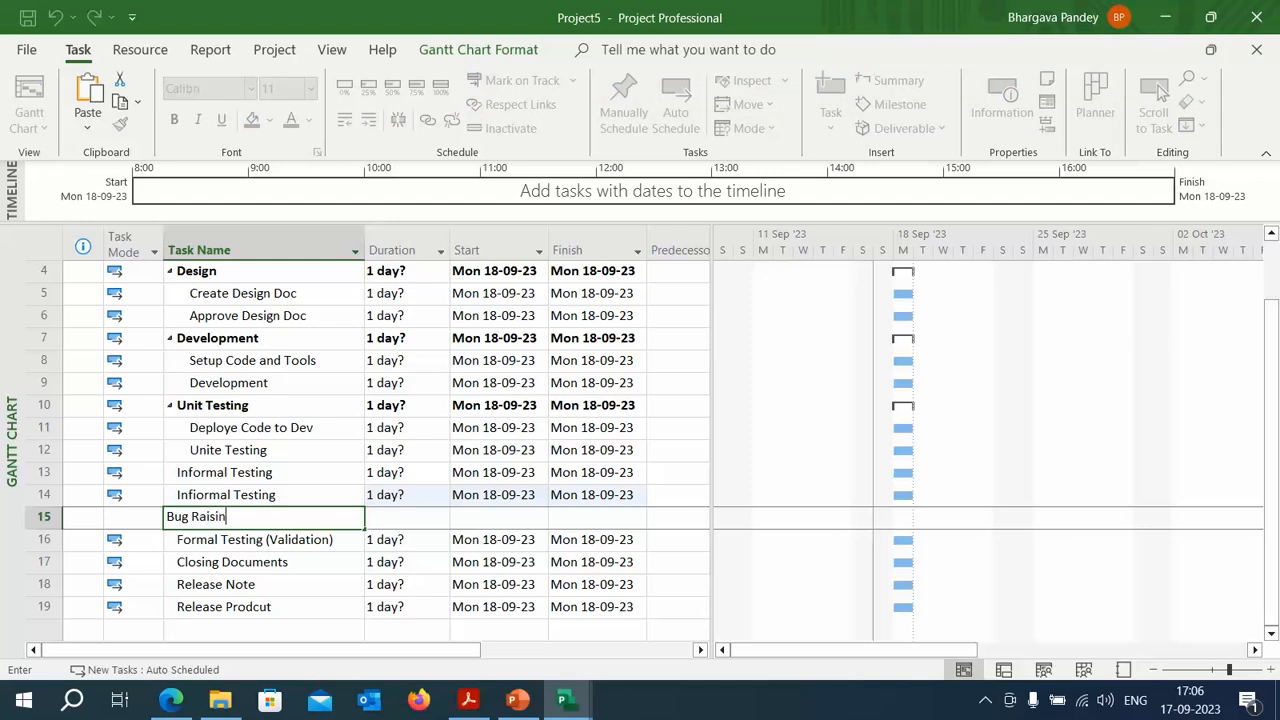
pyautogui.press('BackSpace')
pyautogui.press('BackSpace')
pyautogui.press('BackSpace')
pyautogui.press('BackSpace')
pyautogui.press('BackSpace')
pyautogui.press('BackSpace')
pyautogui.press('BackSpace')
pyautogui.press('BackSpace')
pyautogui.press('BackSpace')
pyautogui.press('BackSpace')
pyautogui.press('BackSpace')
# - Name the task below Infiormal Testing Report Bug, and insert a task named Restest beneath it
pyautogui.write('Report Bug')
pyautogui.press('Return')
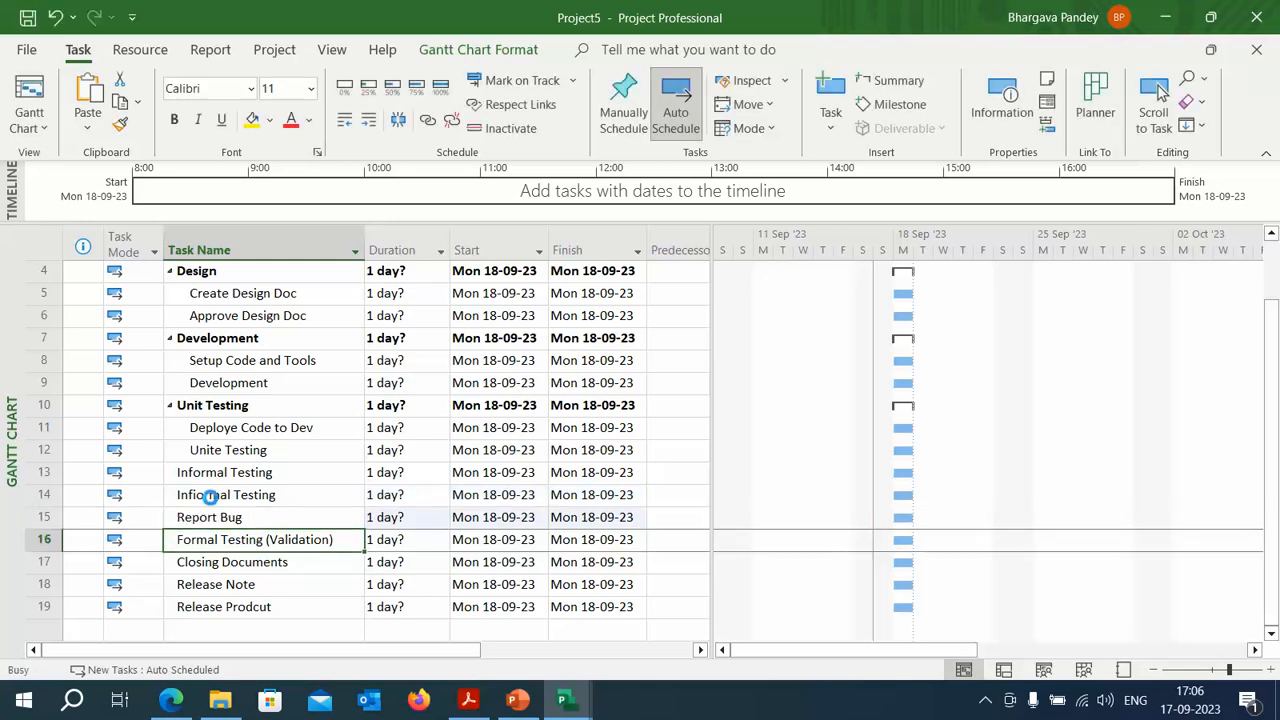
pyautogui.press('Insert')
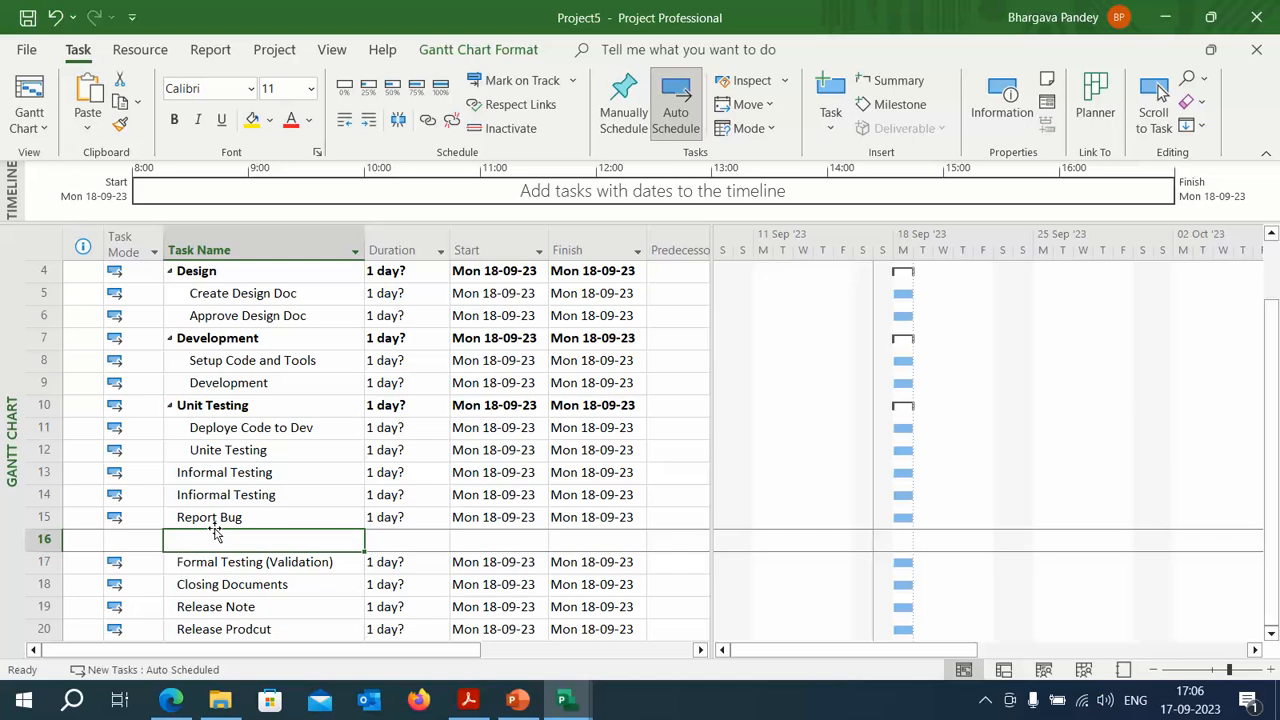
pyautogui.write('Restedt')
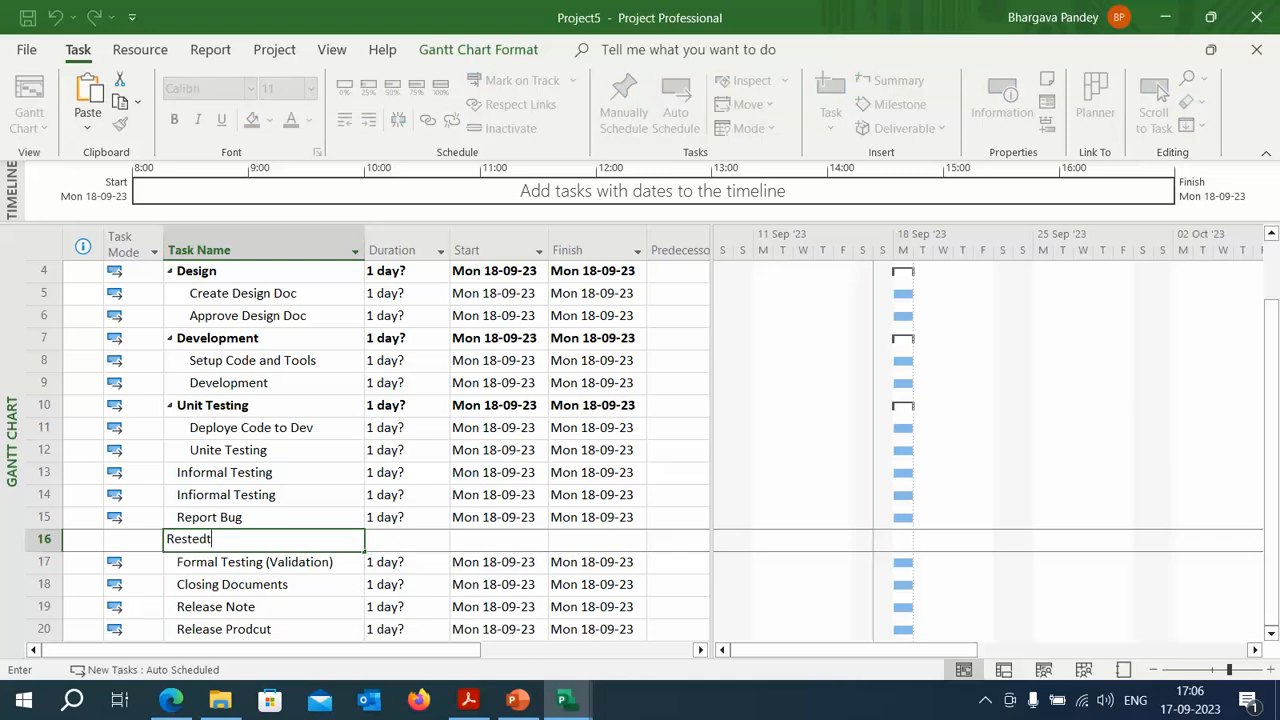
pyautogui.press('BackSpace')
pyautogui.press('BackSpace')
pyautogui.write('st')
pyautogui.press('Return')
# - Indent Infiormal Testing, Report Bug and Restest under Informal Testing, and rename the Restest subtask as Re test
pyautogui.moveTo(44, 494); pyautogui.dragTo(42, 540)
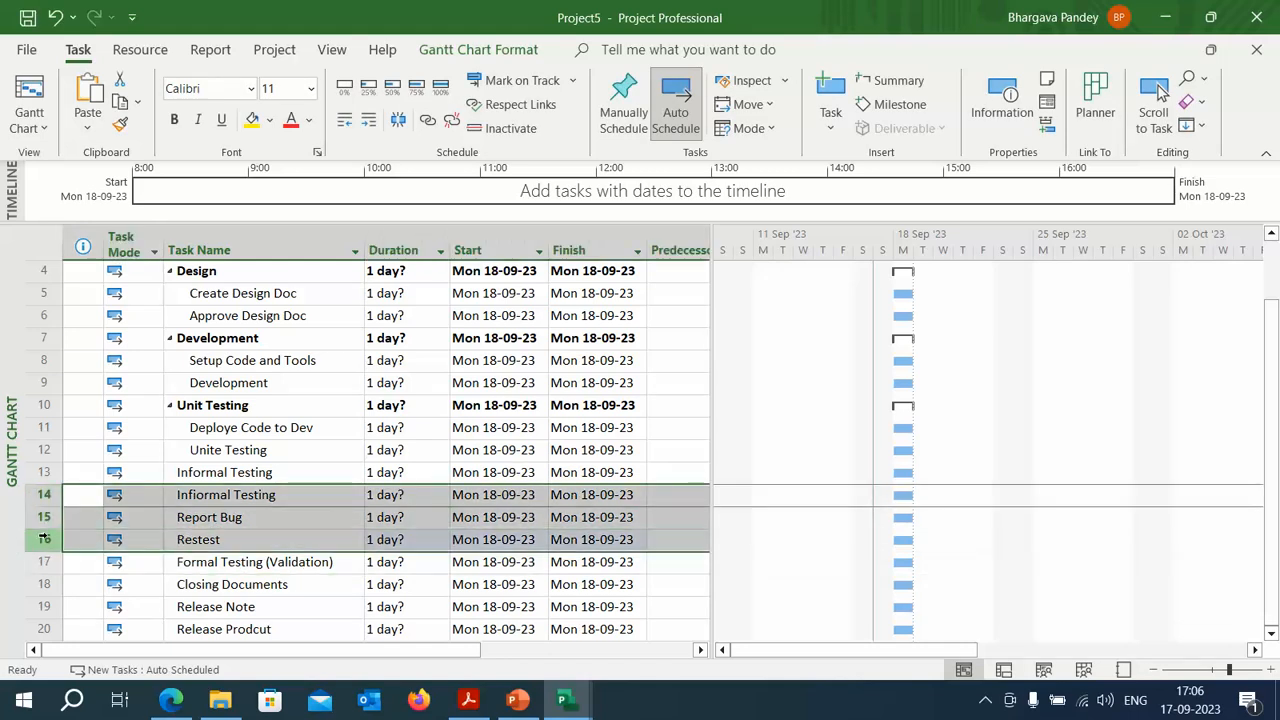
pyautogui.click(369, 121)
pyautogui.click(252, 541)
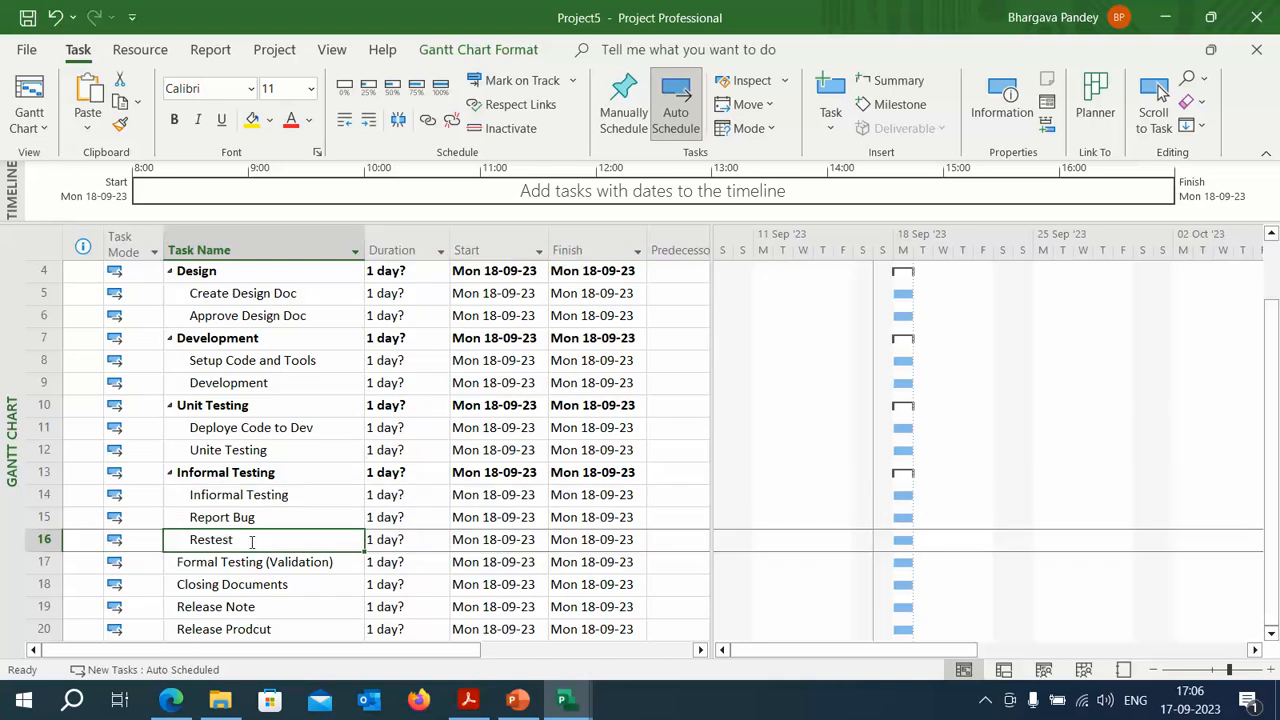
pyautogui.doubleClick(252, 540)
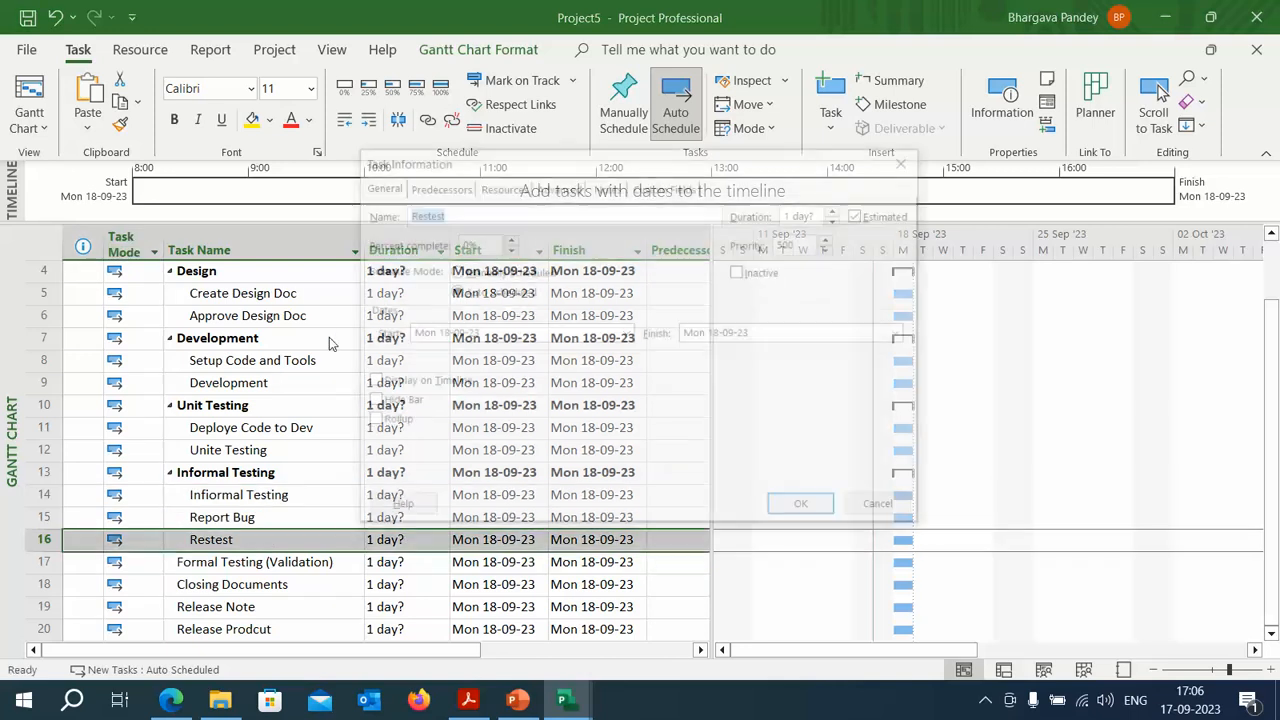
pyautogui.click(424, 213)
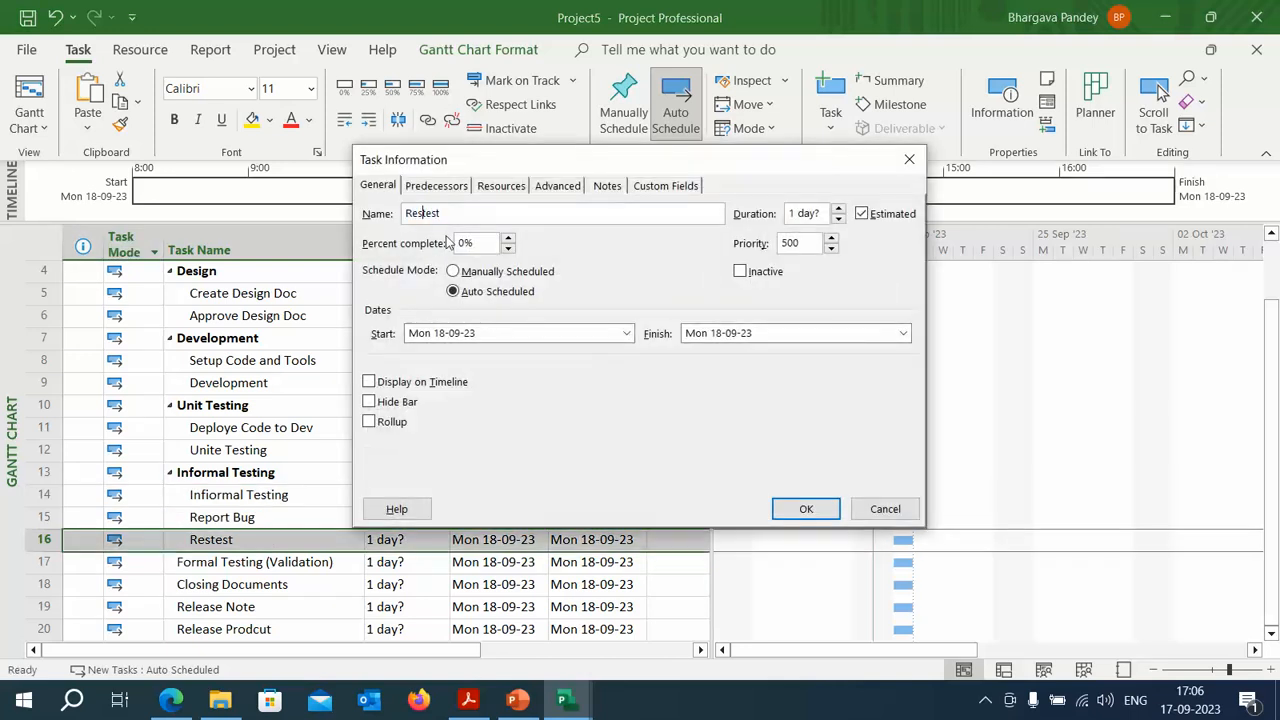
pyautogui.press('BackSpace')
pyautogui.click(806, 509)
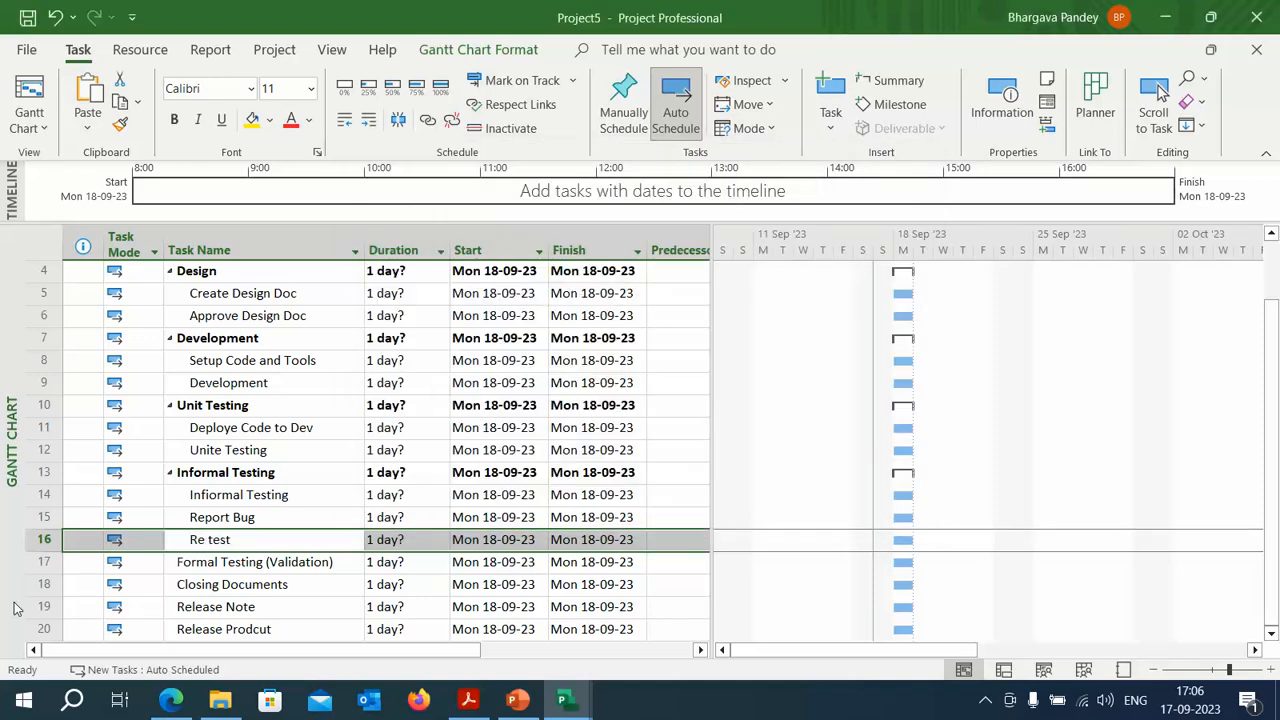
# - Insert two blank rows above Closing Documents and name the first task Deploye Code to VAL
pyautogui.click(220, 566)
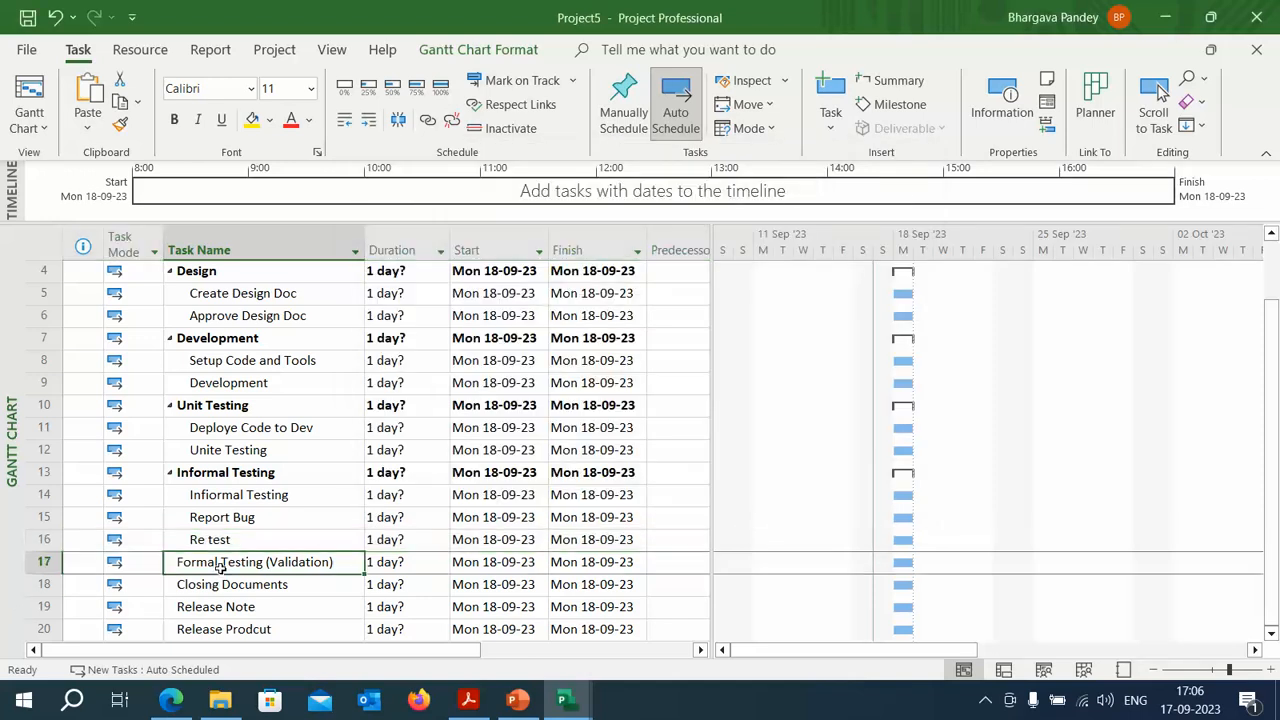
pyautogui.click(43, 585)
pyautogui.press('Insert')
pyautogui.press('Insert')
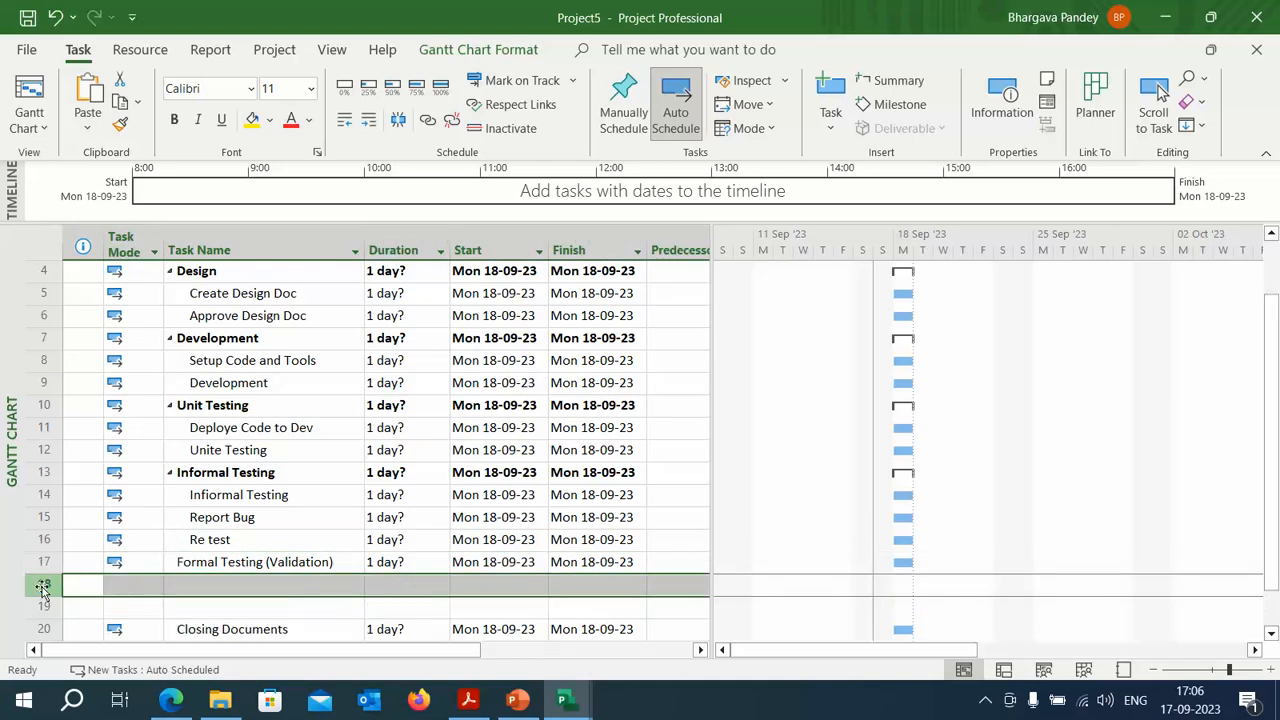
pyautogui.scroll(-1, 160, 557)
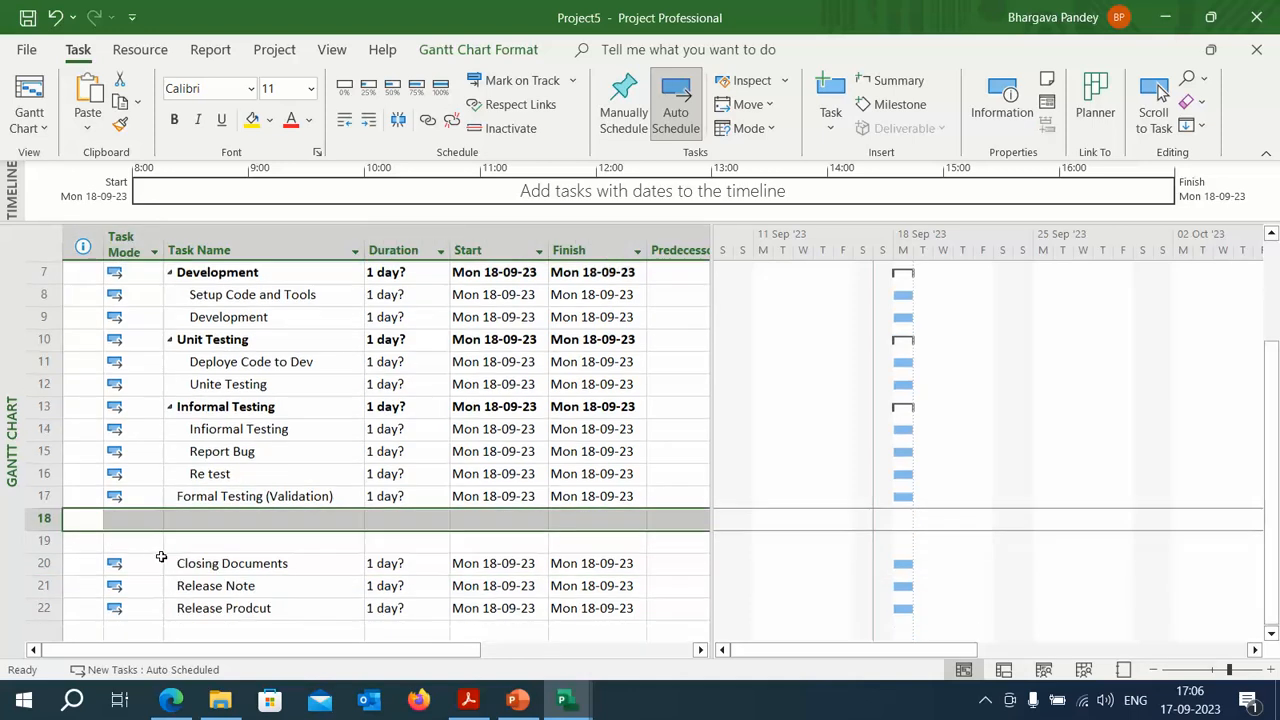
pyautogui.click(213, 517)
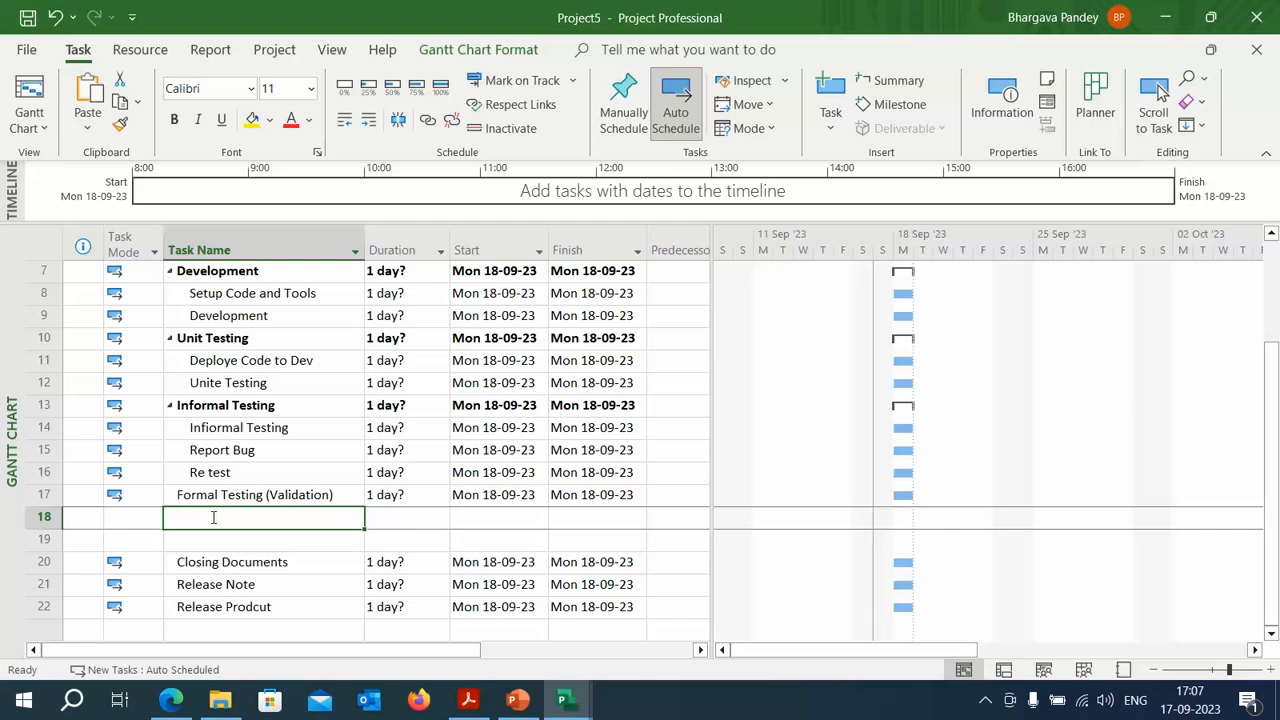
pyautogui.write('Deploye Code to VAl')
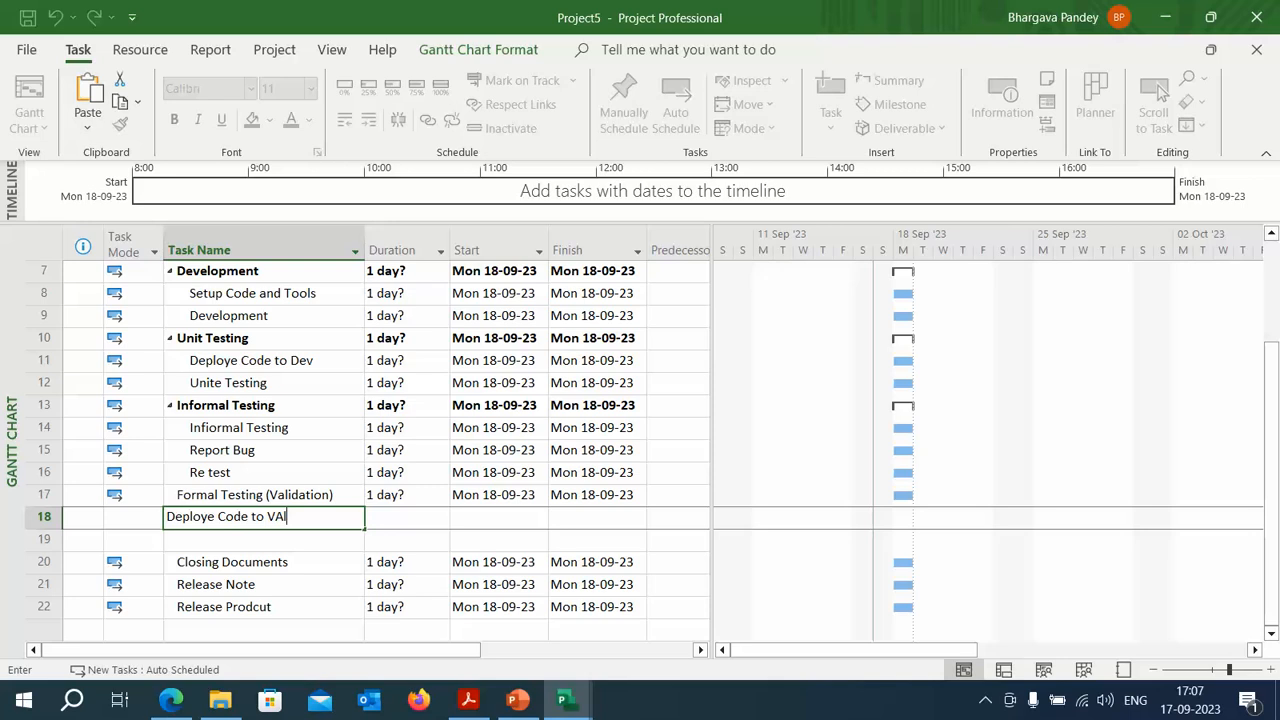
pyautogui.write('L')
pyautogui.press('Return')
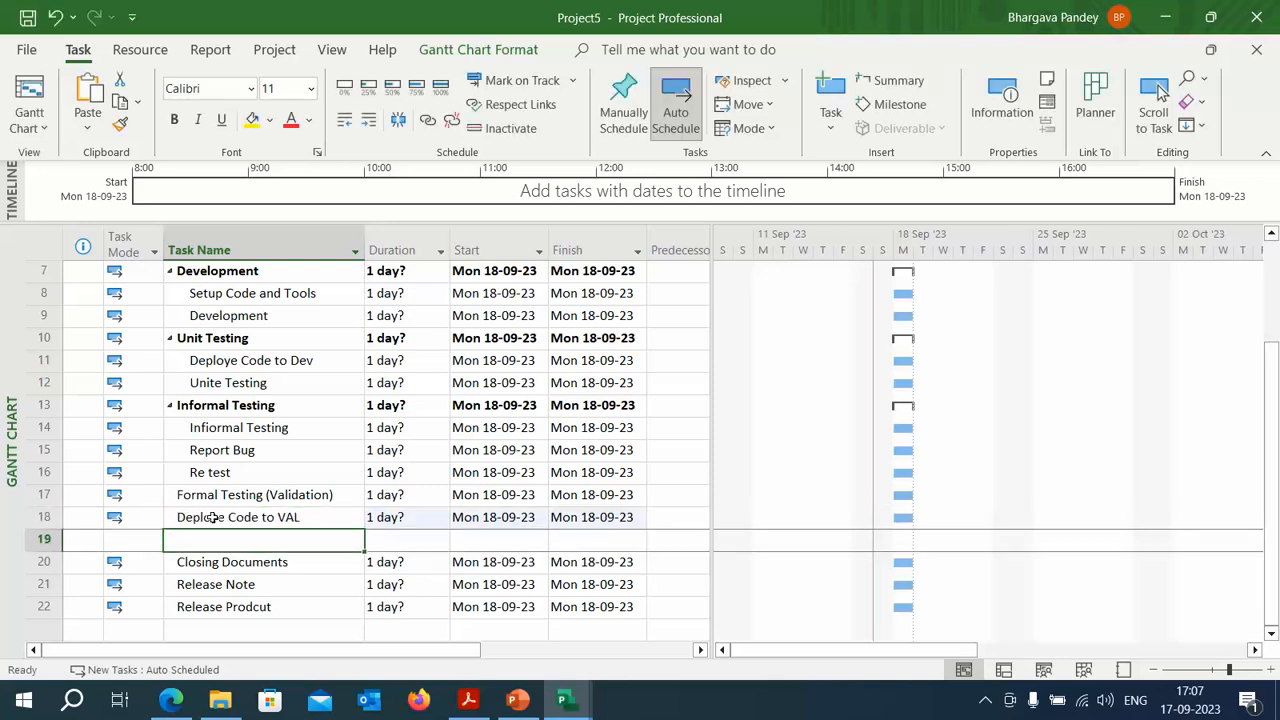
# - Name the task below Deploye Code to VAL Formal Testing, and indent both under Formal Testing (Validation)
pyautogui.write('Formal Te')
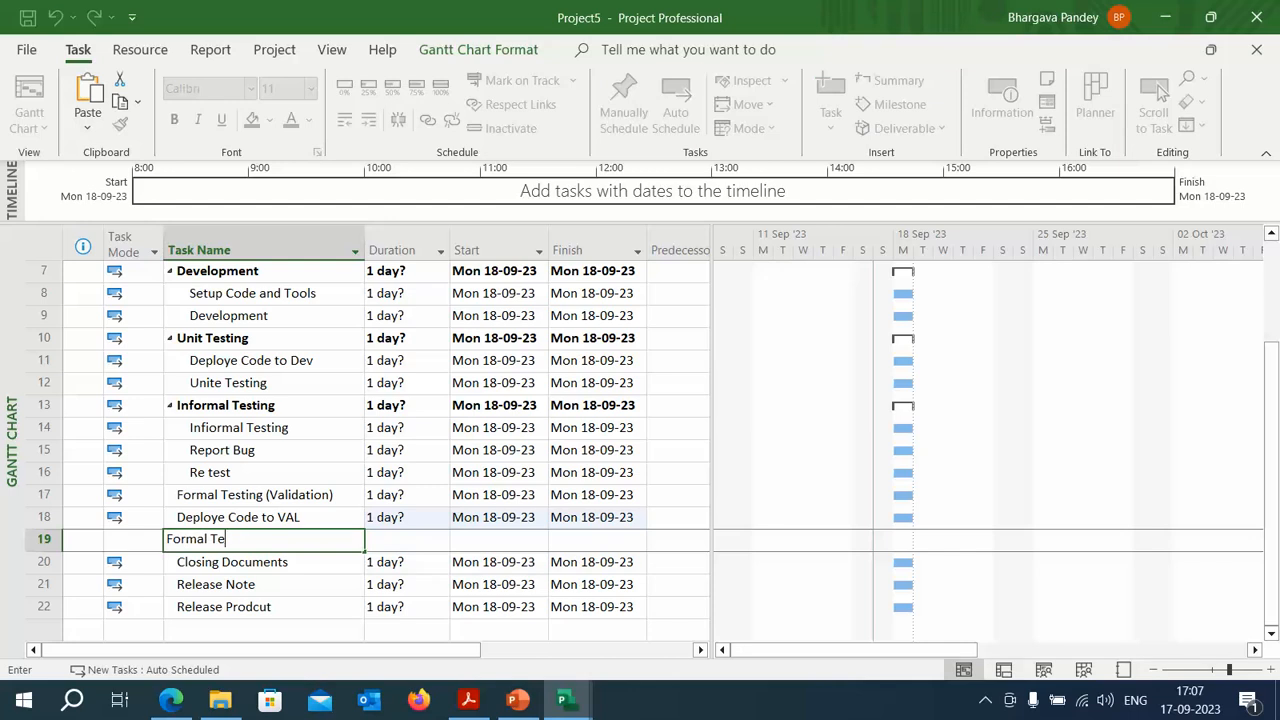
pyautogui.write('sting')
pyautogui.press('Return')
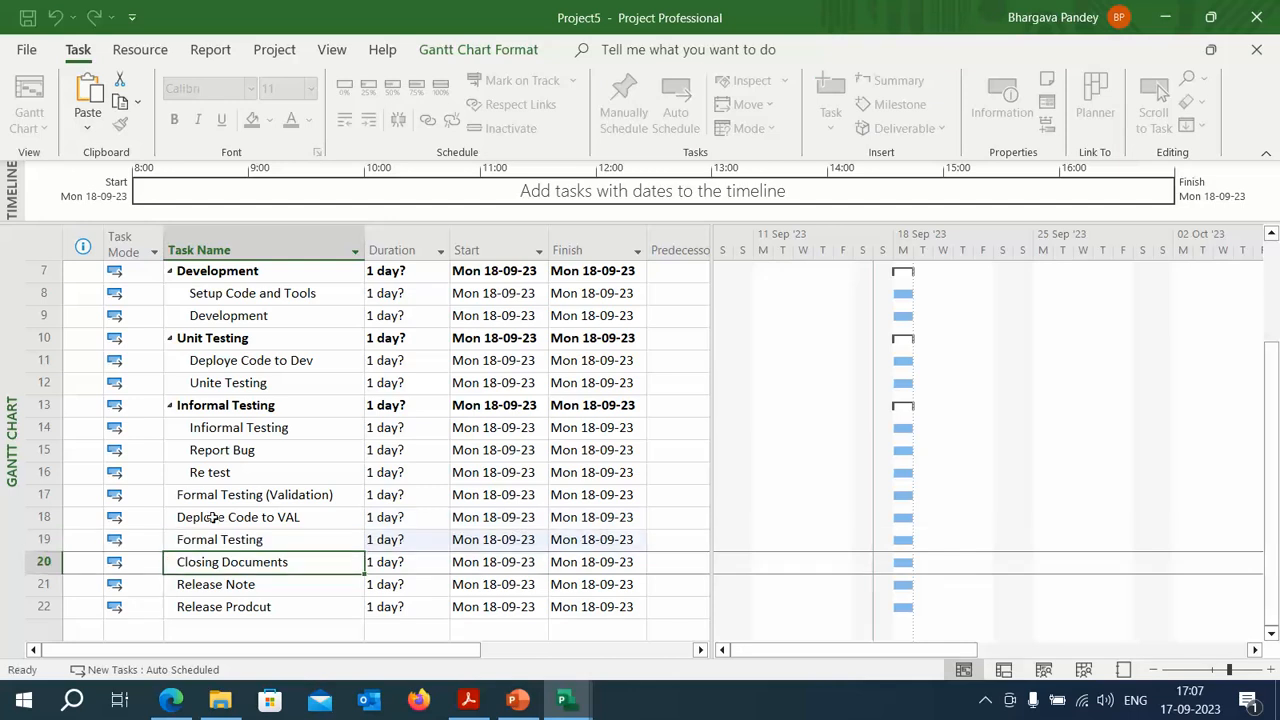
pyautogui.moveTo(31, 515); pyautogui.dragTo(32, 536)
pyautogui.click(370, 118)
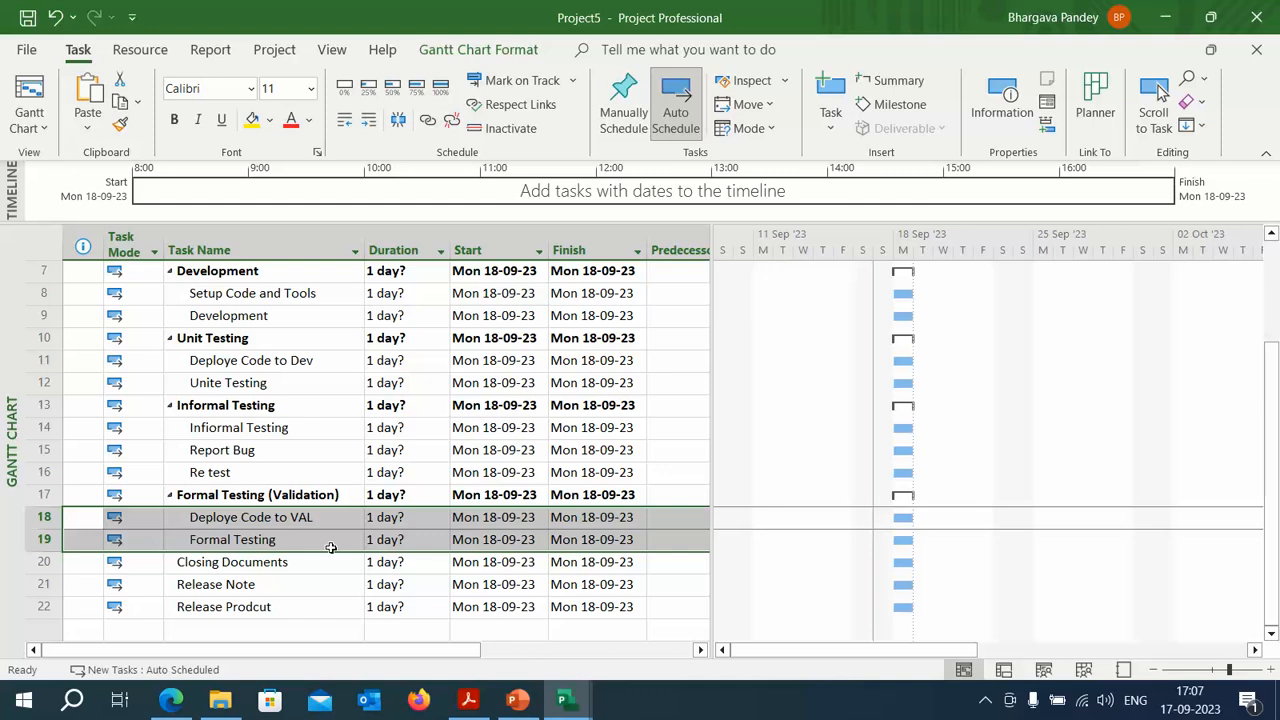
# - Insert a task named Approve Executed test case between Closing Documents and Release Note
pyautogui.click(275, 562)
pyautogui.click(36, 584)
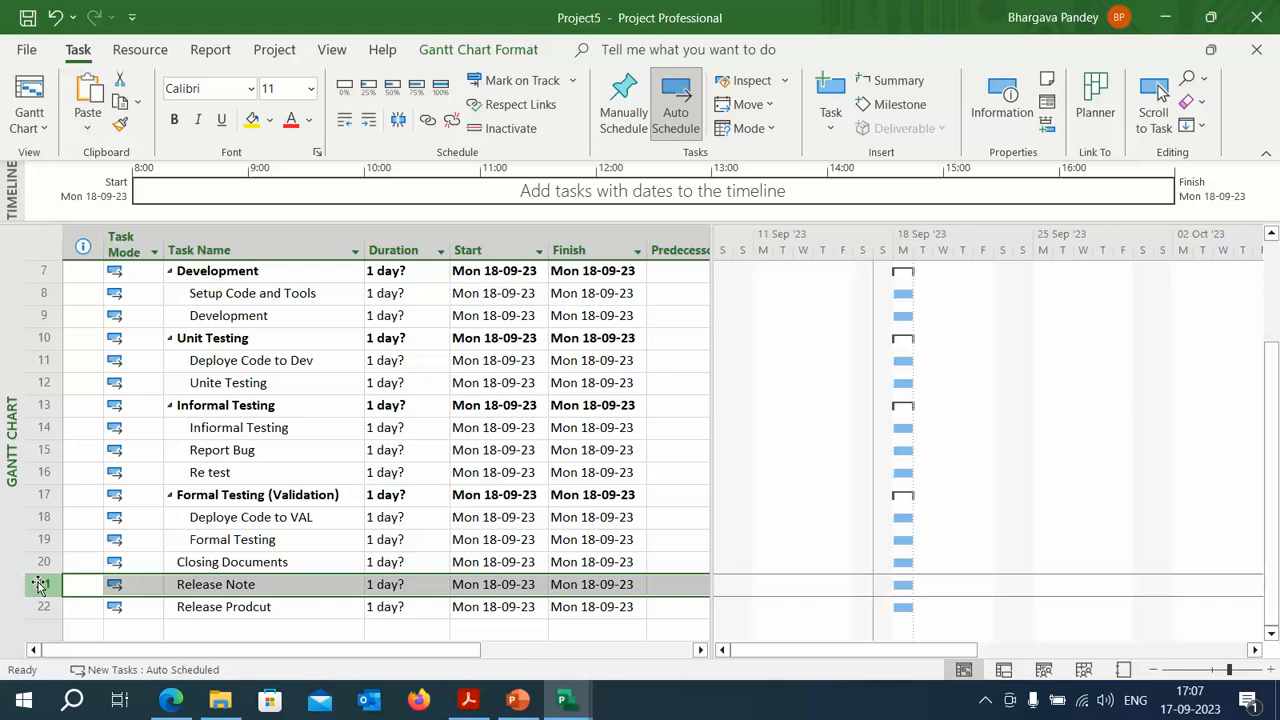
pyautogui.press('Insert')
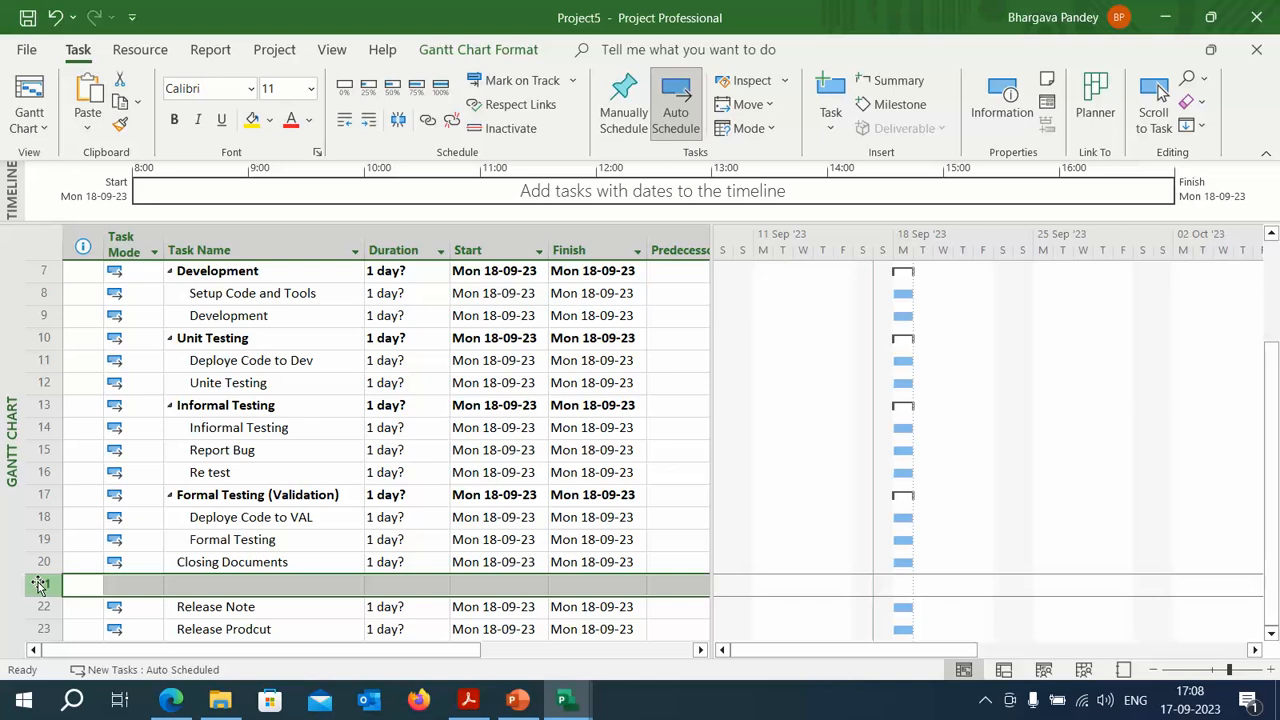
pyautogui.click(213, 586)
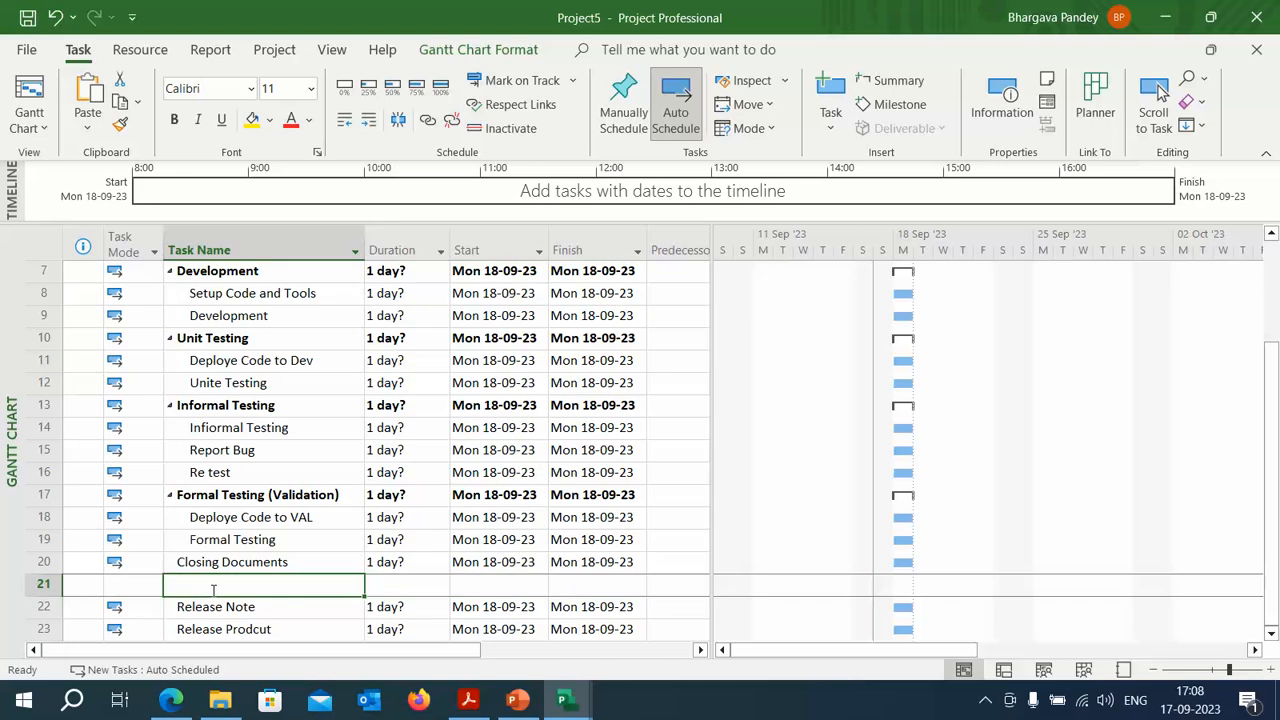
pyautogui.write('Approve')
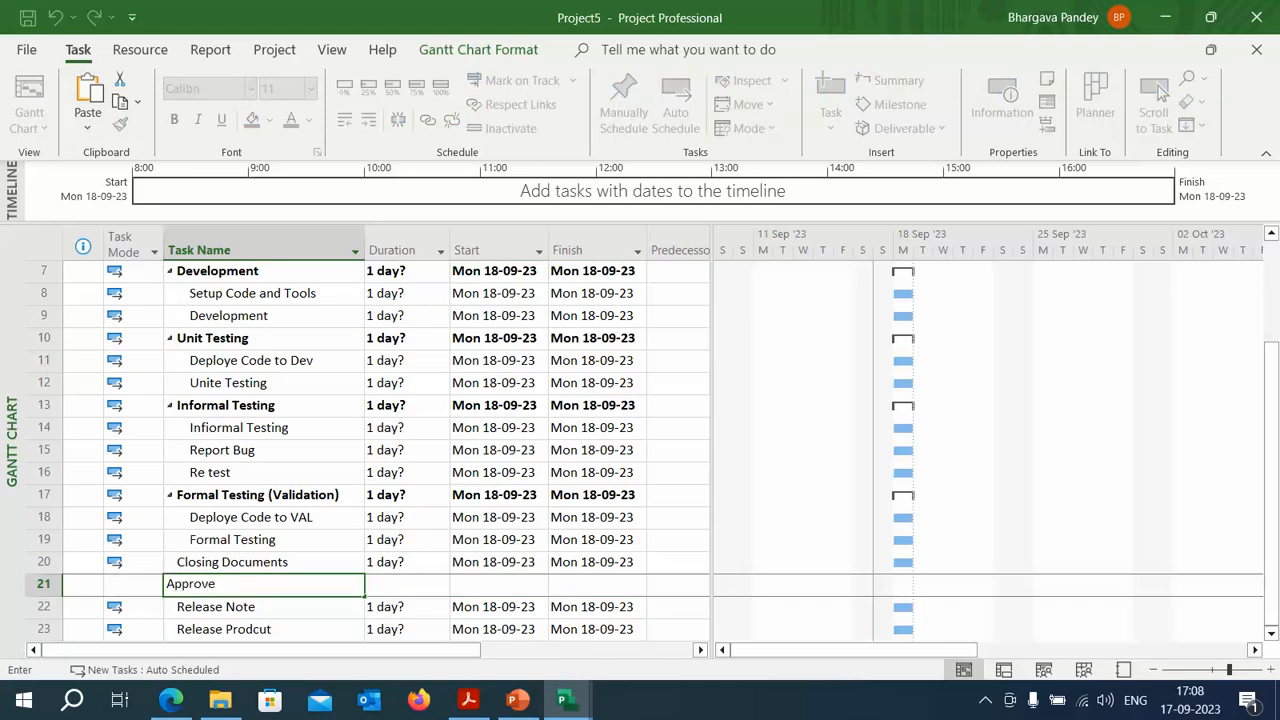
pyautogui.write('Executed test case')
pyautogui.press('Return')
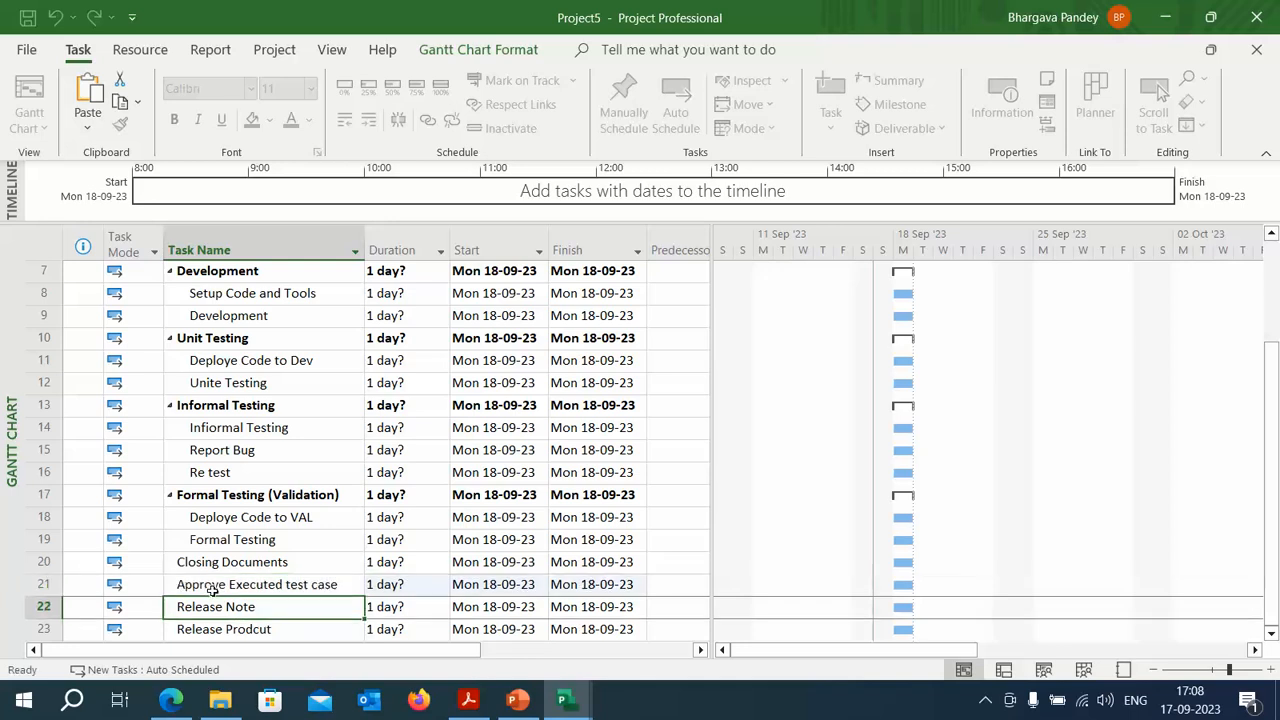
# - Insert a task named Create Release Notes above Release Note, and indent it with Approve Executed test case under Closing Documents
pyautogui.press('Insert')
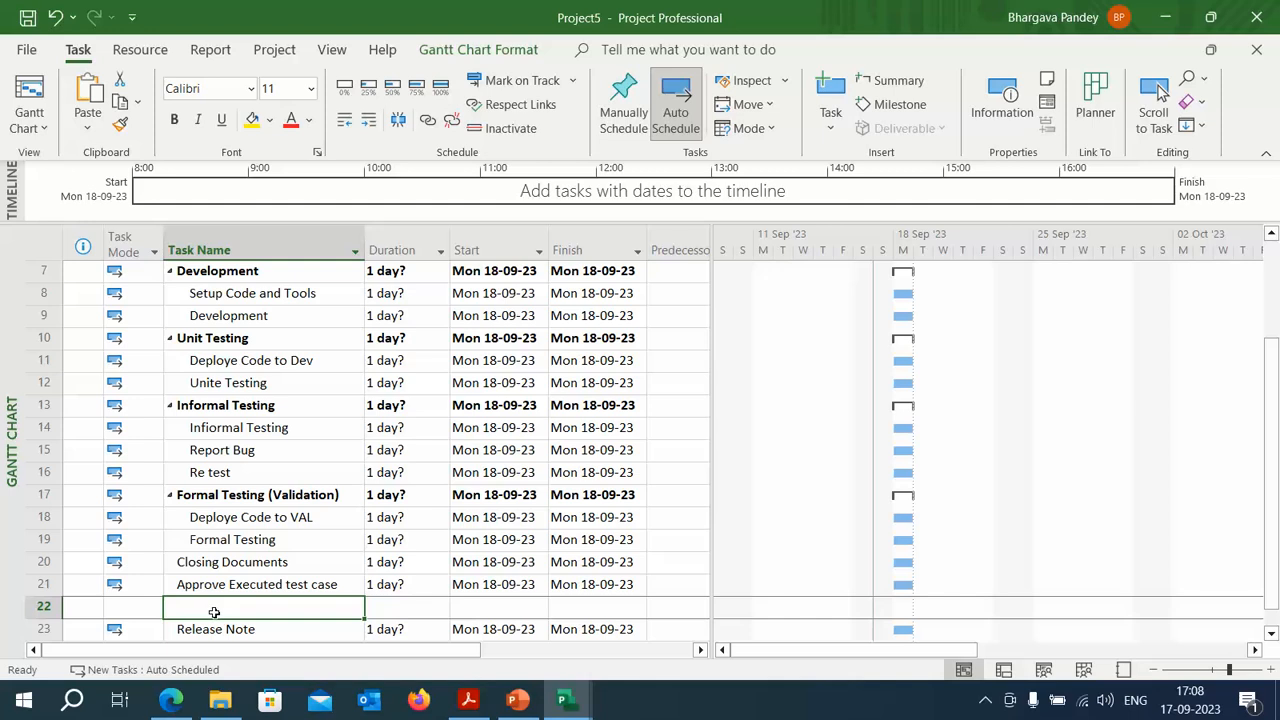
pyautogui.click(214, 610)
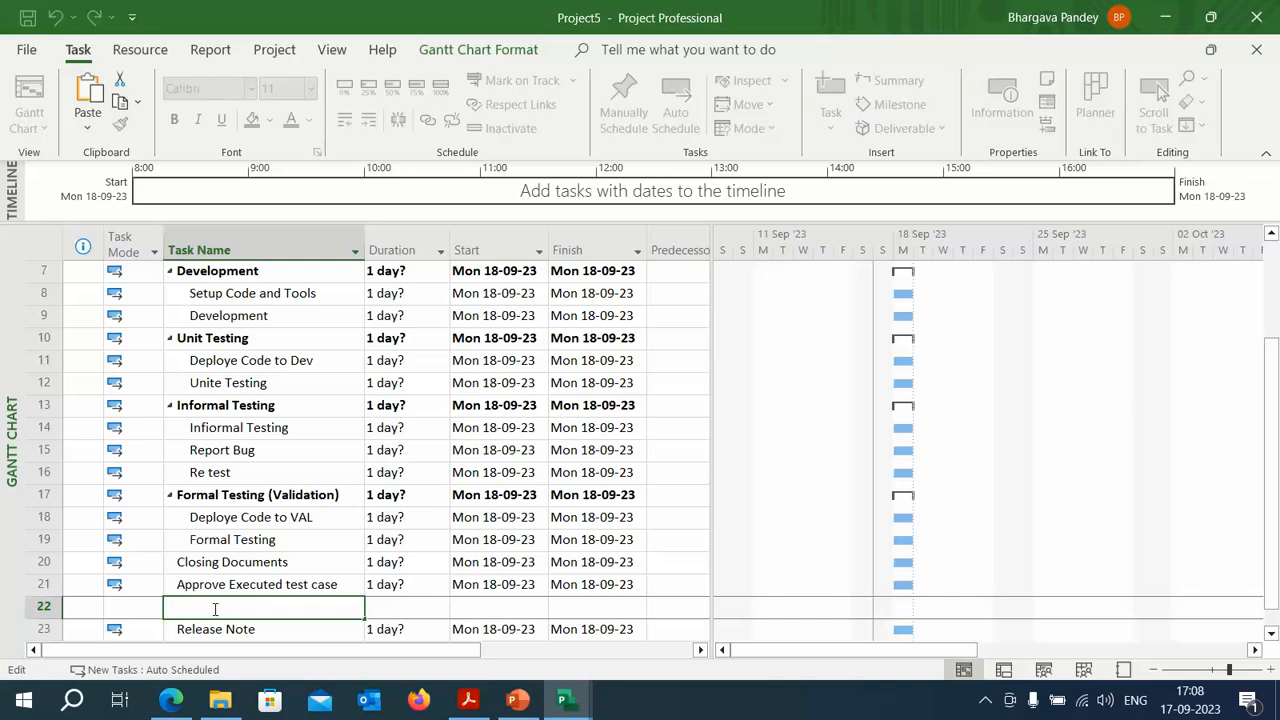
pyautogui.write('Create Release Notes')
pyautogui.press('Return')
pyautogui.scroll(-2, 213, 600)
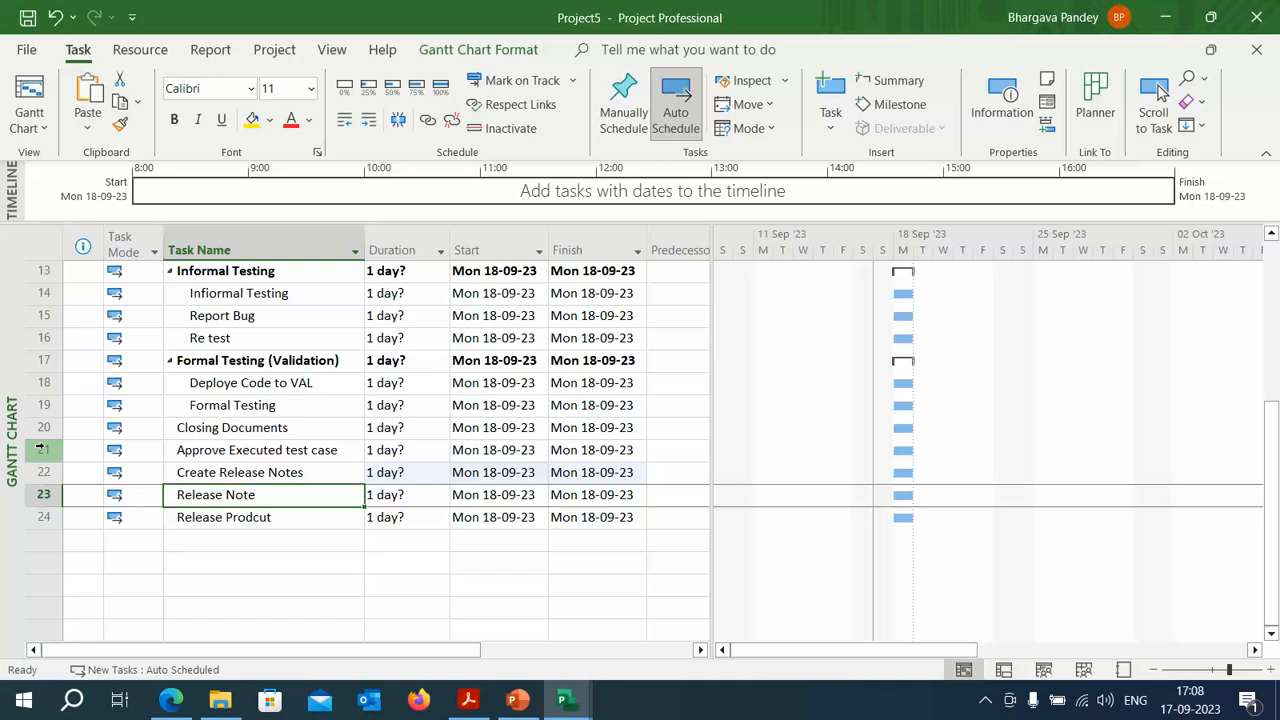
pyautogui.moveTo(42, 449); pyautogui.dragTo(42, 472)
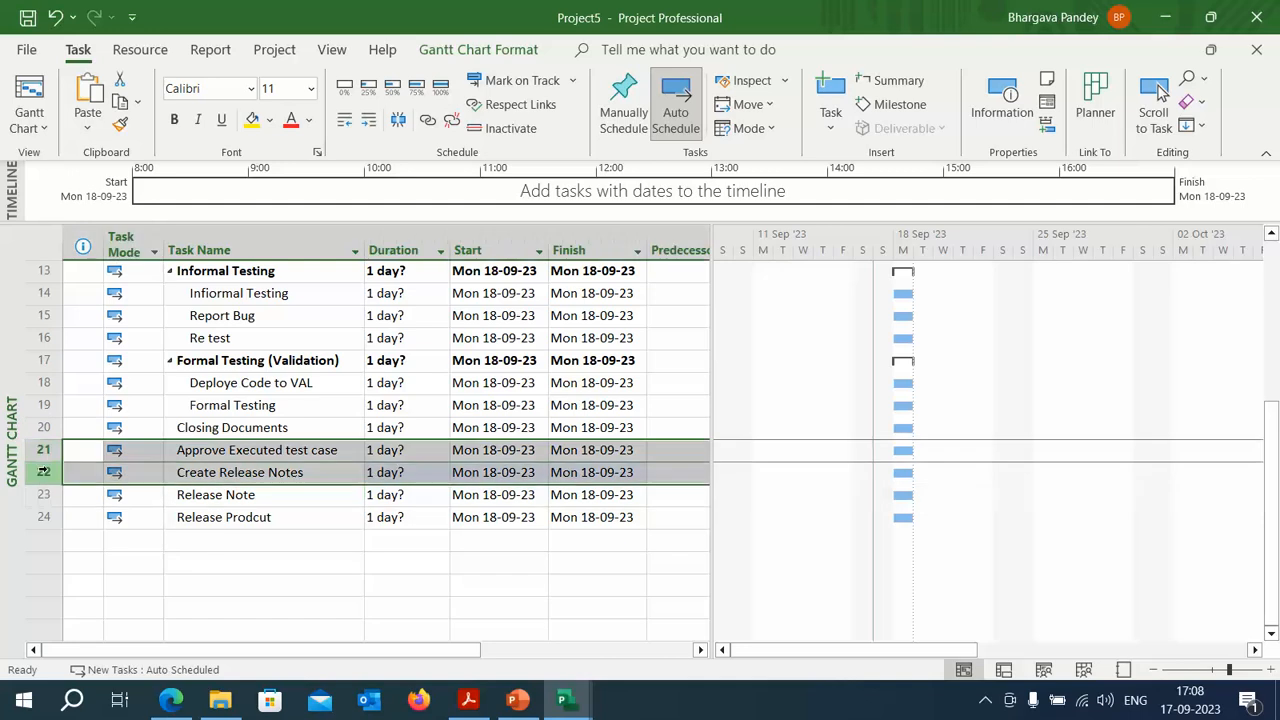
pyautogui.click(368, 120)
pyautogui.click(177, 495)
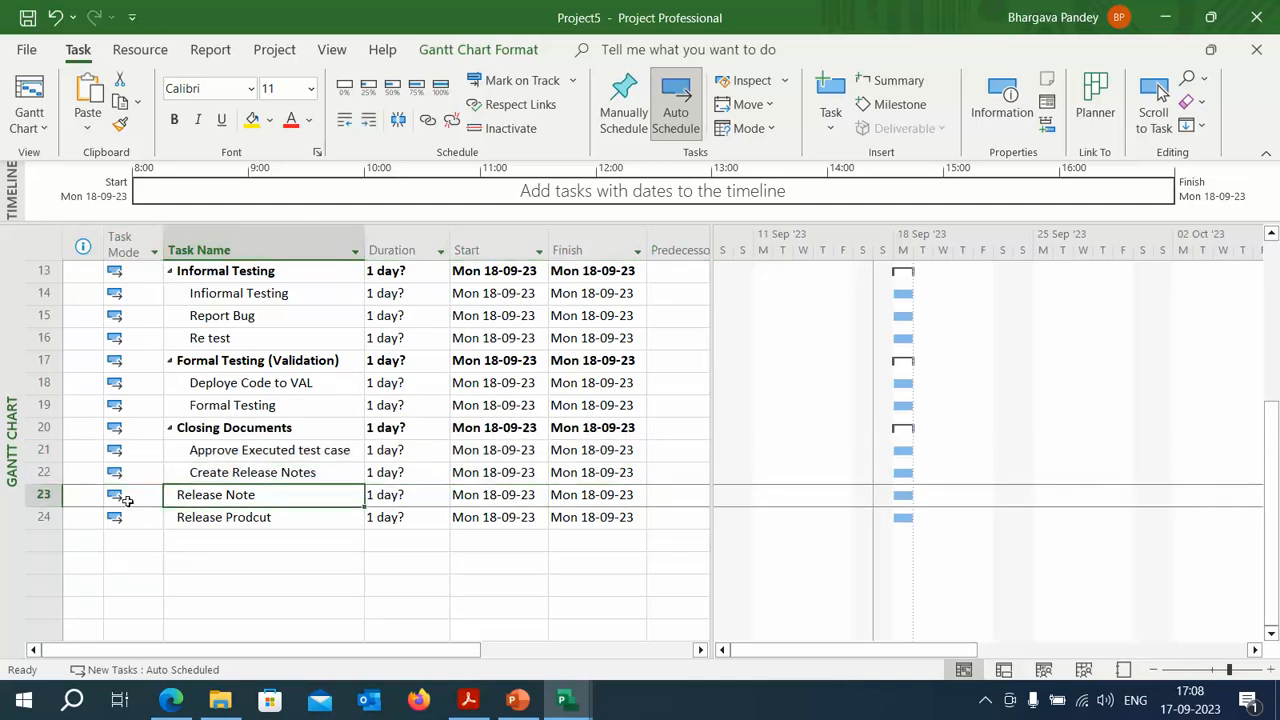
pyautogui.click(42, 517)
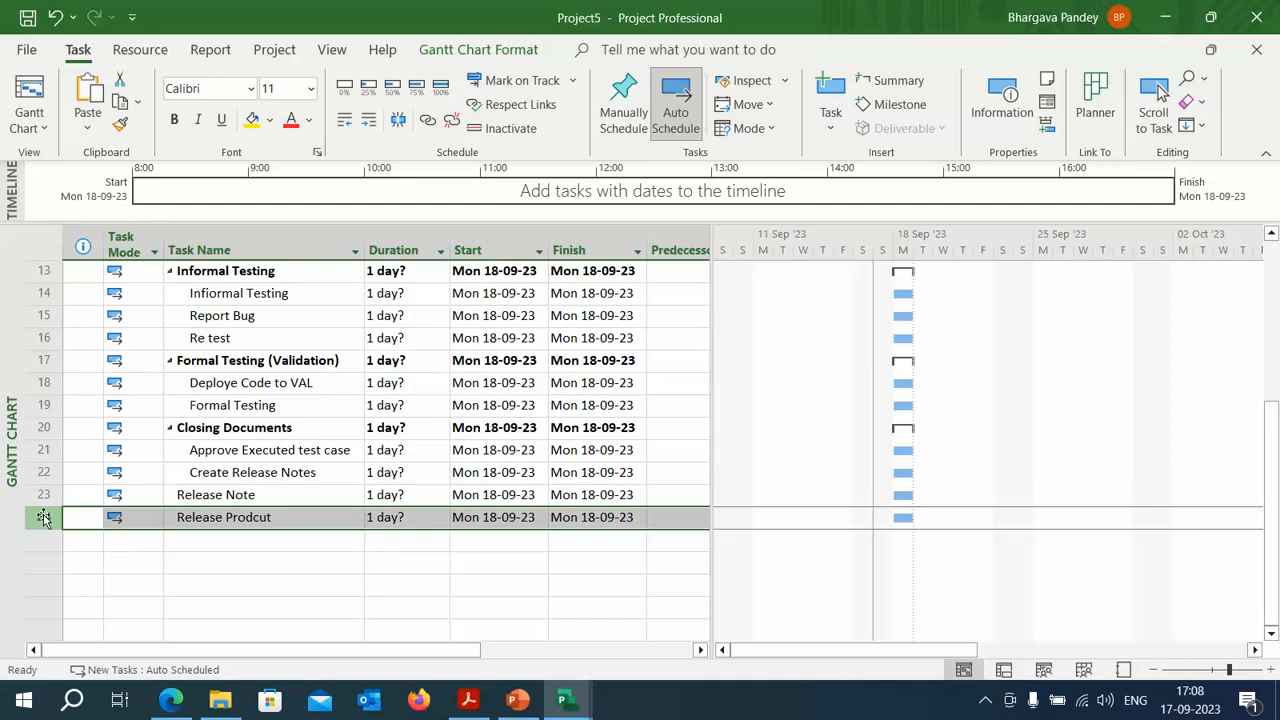
pyautogui.press('Insert')
pyautogui.click(215, 520)
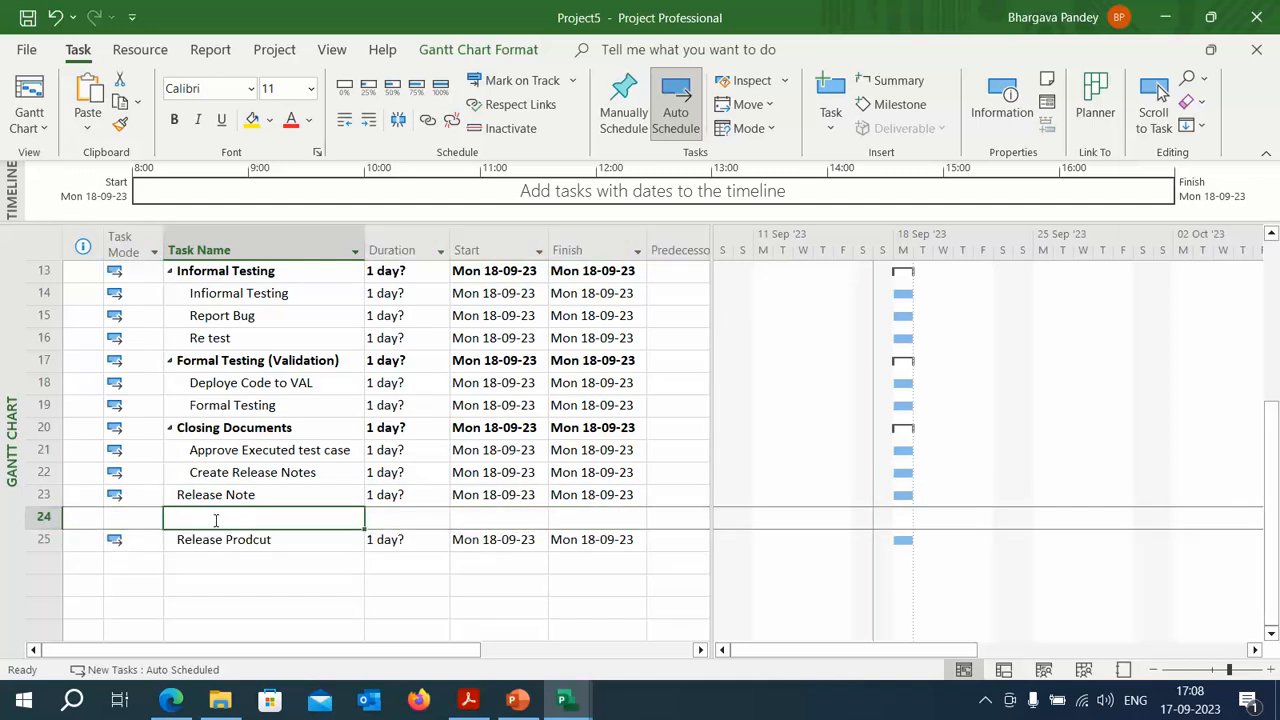
pyautogui.write('Approved ')
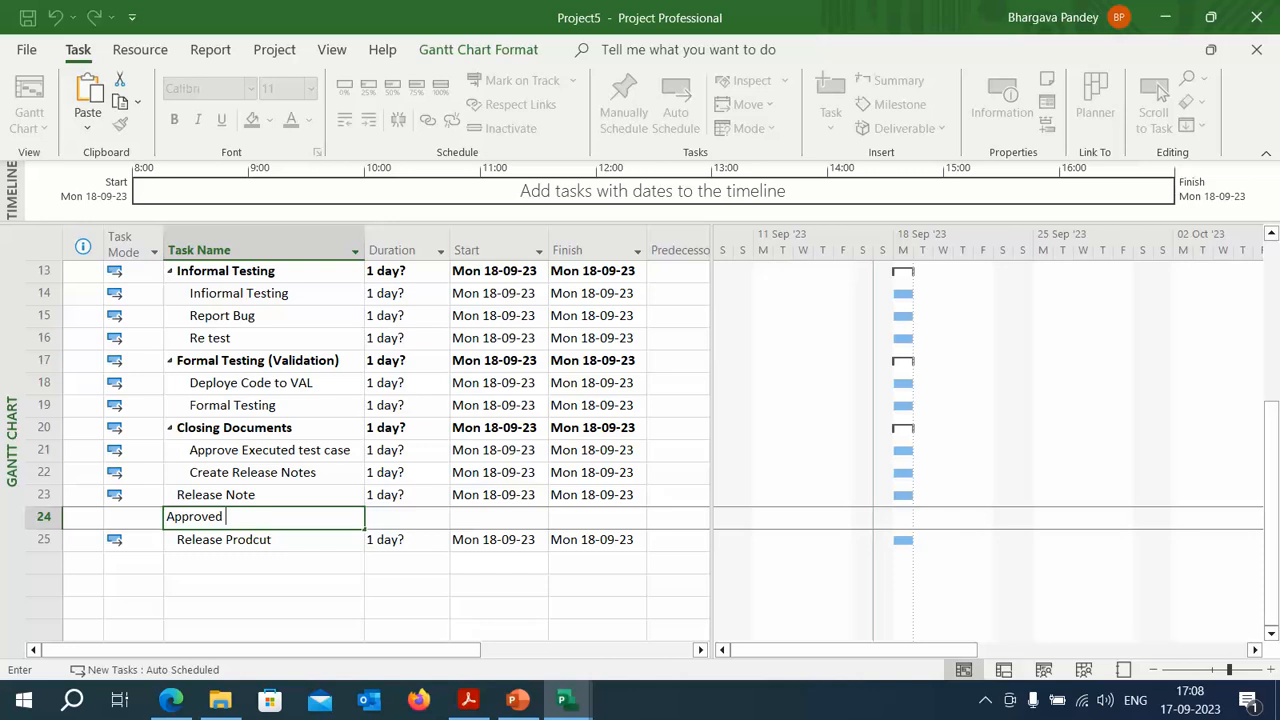
pyautogui.write('Release')
pyautogui.press('BackSpace')
pyautogui.press('BackSpace')
pyautogui.press('BackSpace')
pyautogui.press('BackSpace')
pyautogui.press('BackSpace')
pyautogui.press('BackSpace')
pyautogui.press('BackSpace')
pyautogui.press('BackSpace')
pyautogui.press('BackSpace')
pyautogui.press('BackSpace')
pyautogui.press('BackSpace')
pyautogui.press('BackSpace')
pyautogui.press('BackSpace')
pyautogui.press('Return')
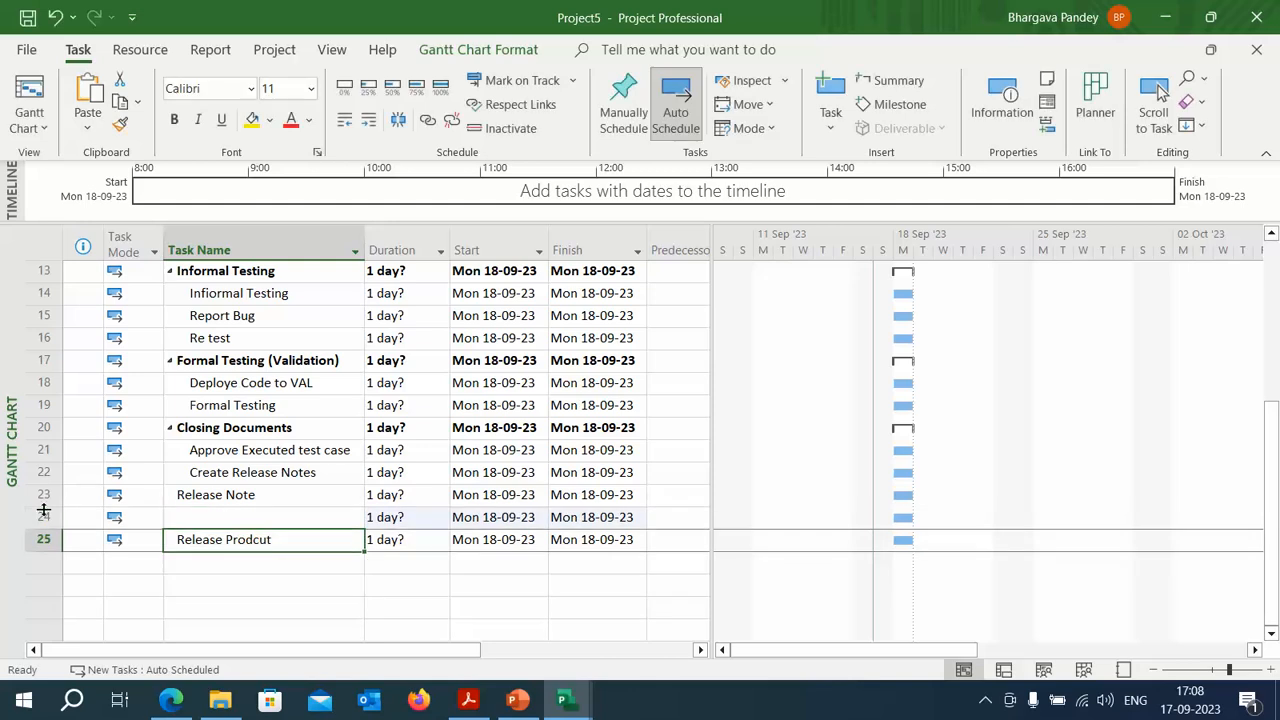
pyautogui.click(42, 520)
pyautogui.rightClick(42, 527)
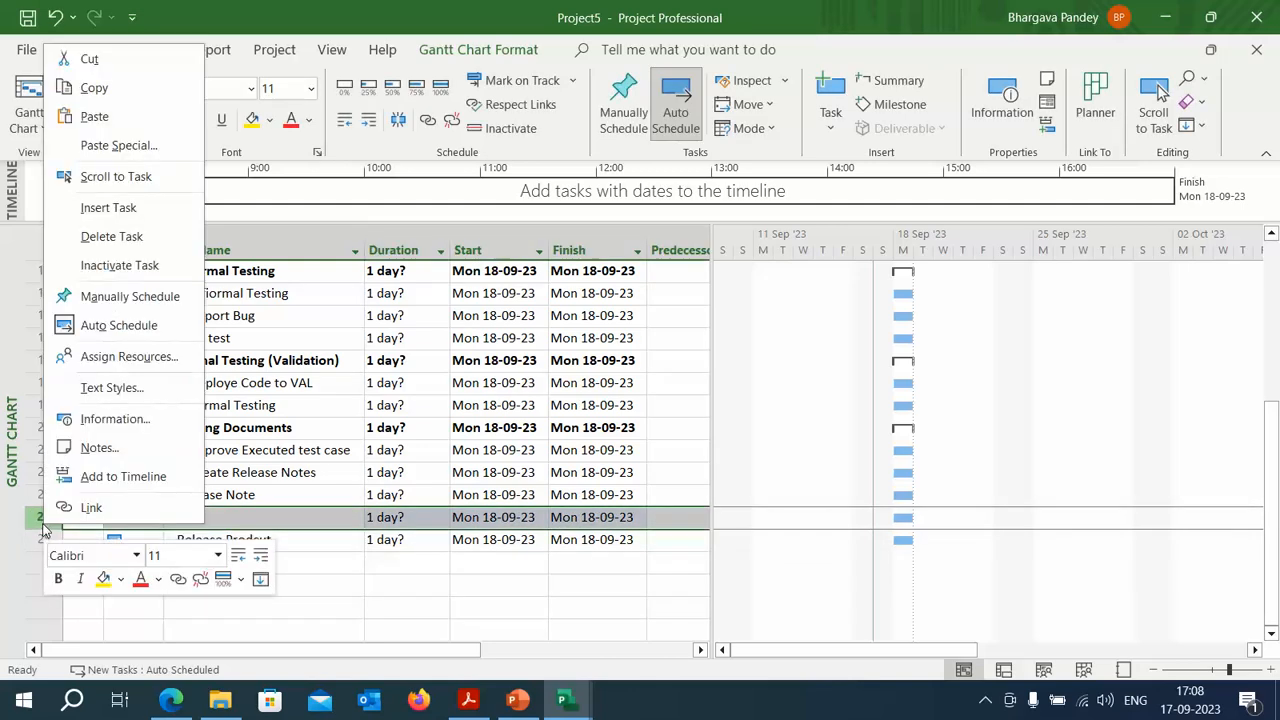
pyautogui.click(100, 234)
pyautogui.scroll(4, 283, 492)
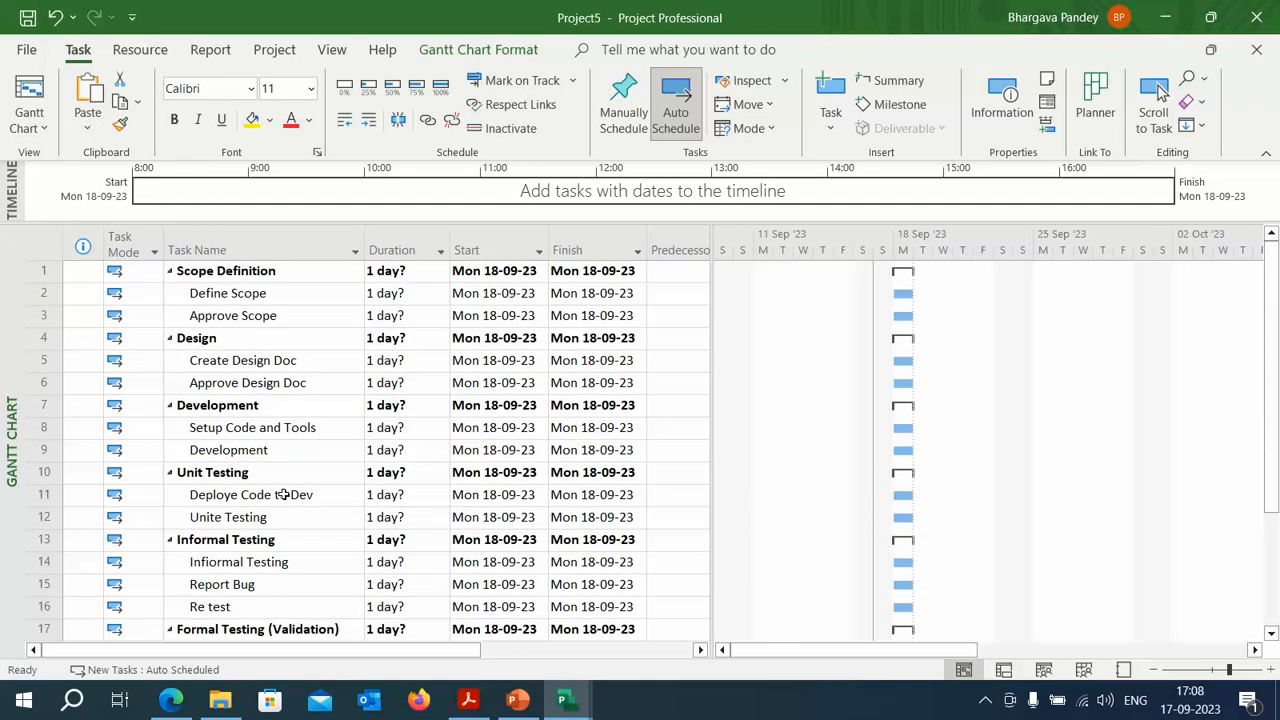
pyautogui.scroll(-2, 283, 494)
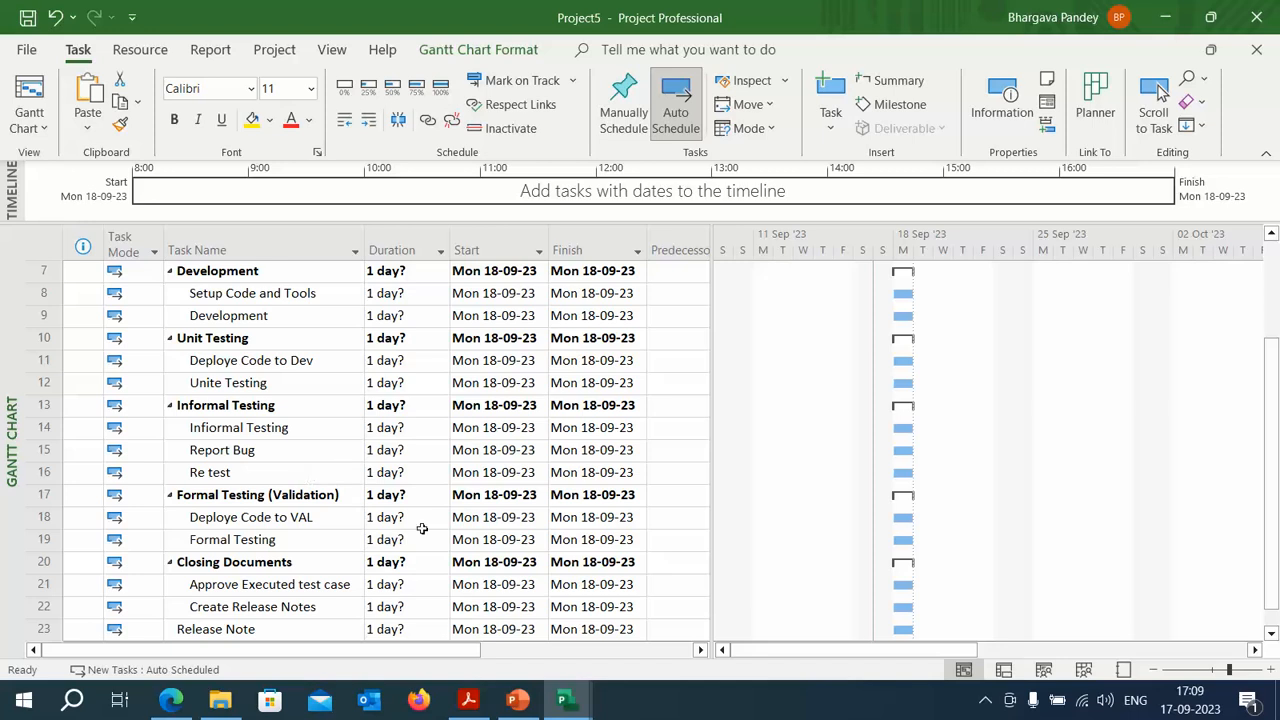
pyautogui.scroll(-1, 345, 511)
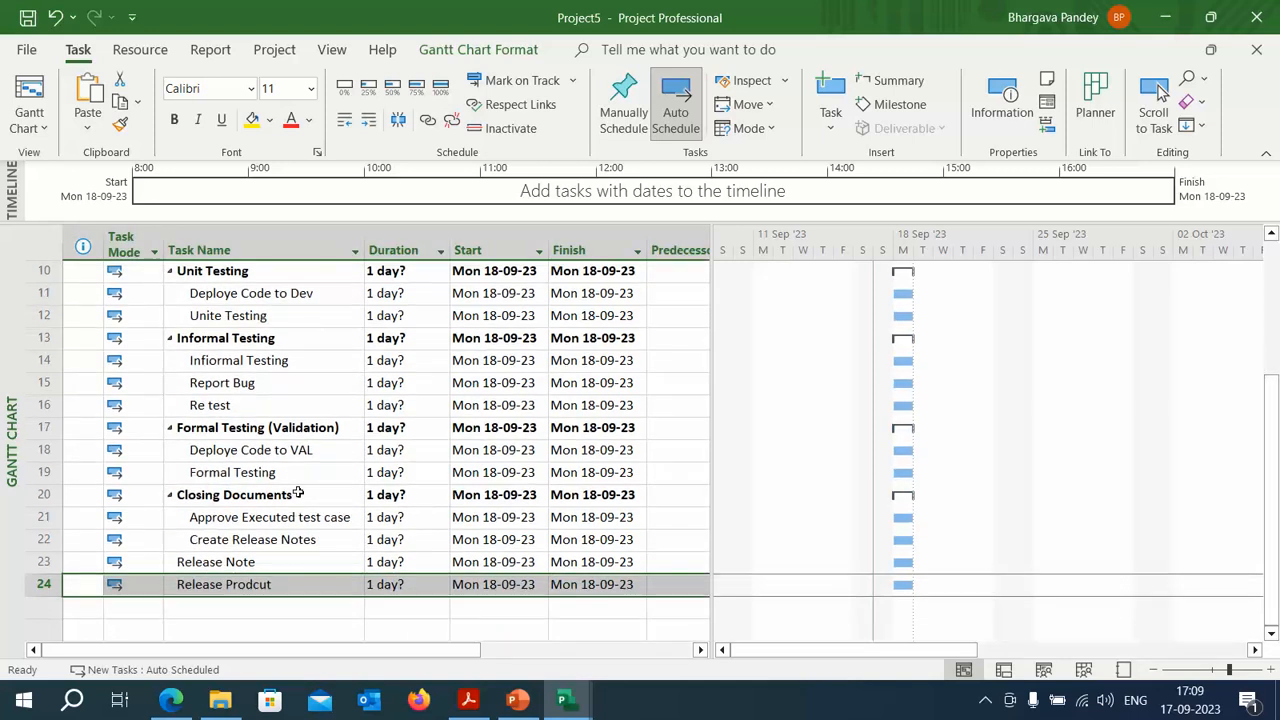
pyautogui.click(984, 700)
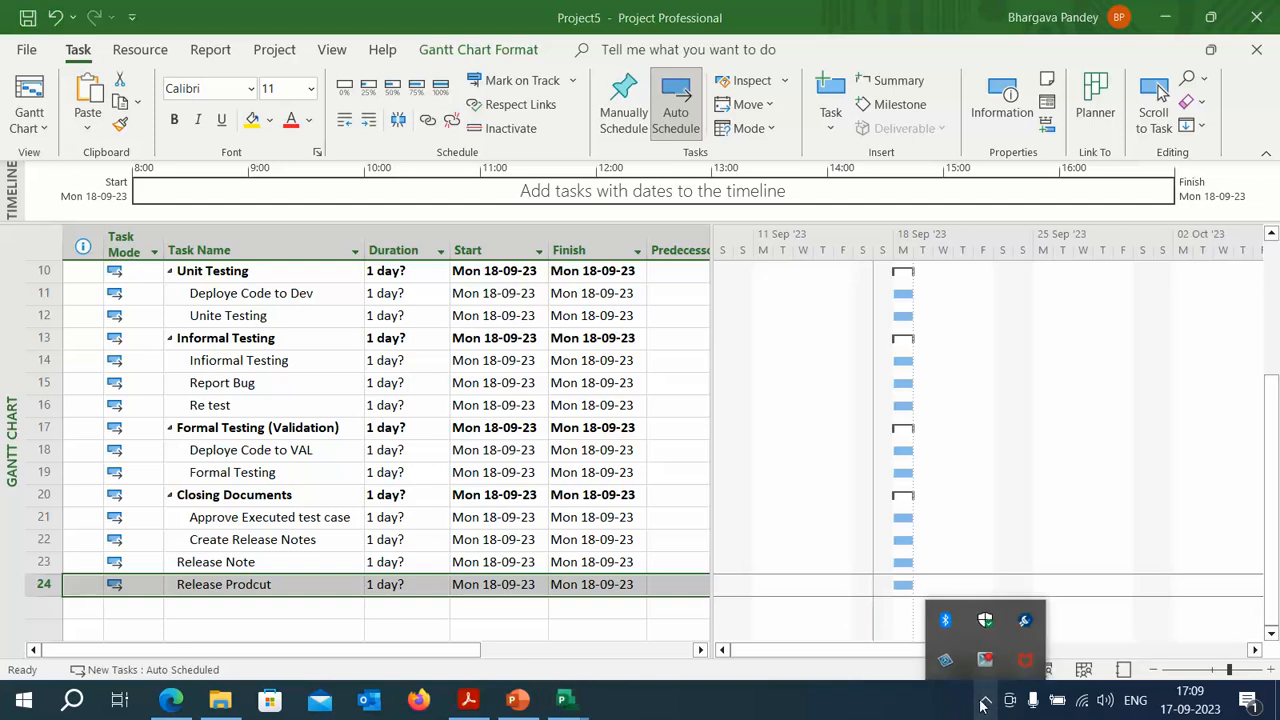